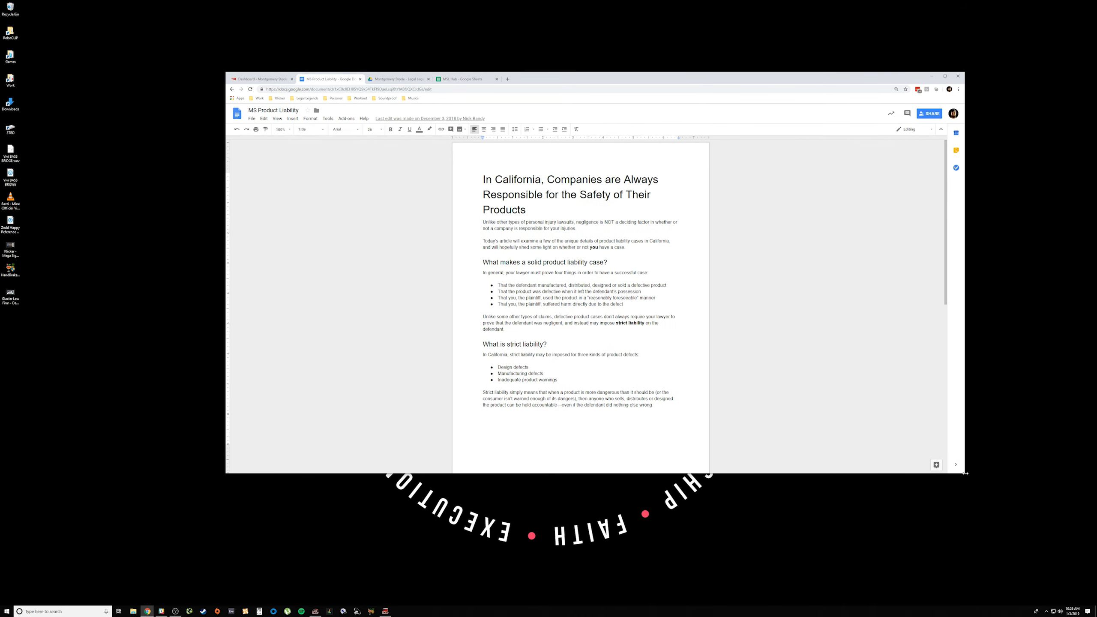
Step: Enlarge the browser window and skim through the MS Product Liability article
drag(965, 473, 998, 549)
scroll(617, 379, down, 5)
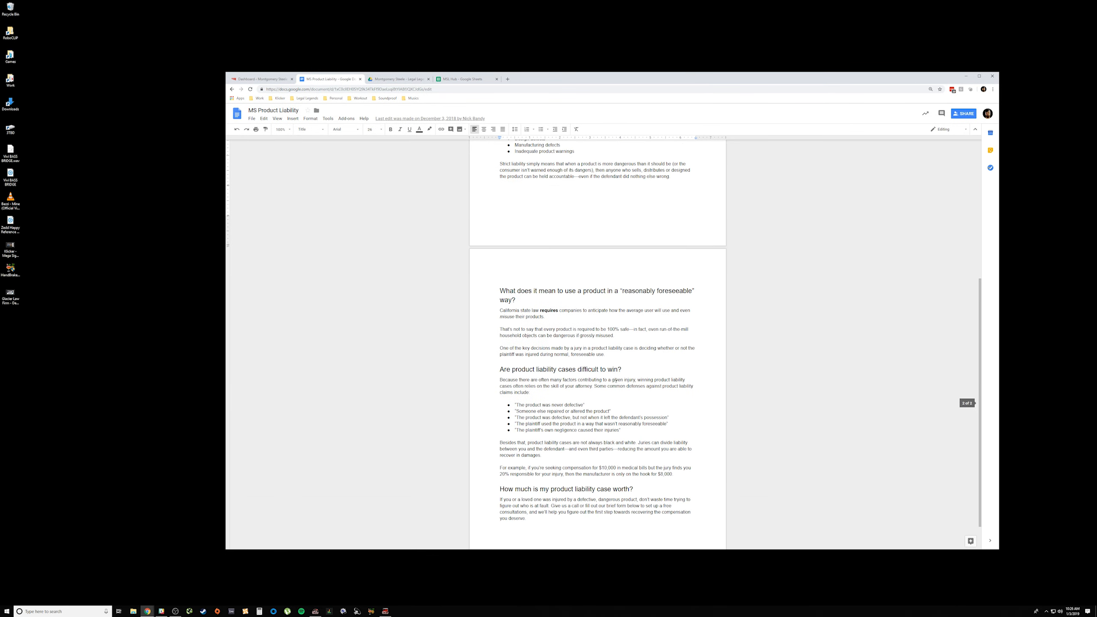
scroll(615, 380, down, 1)
scroll(617, 375, up, 6)
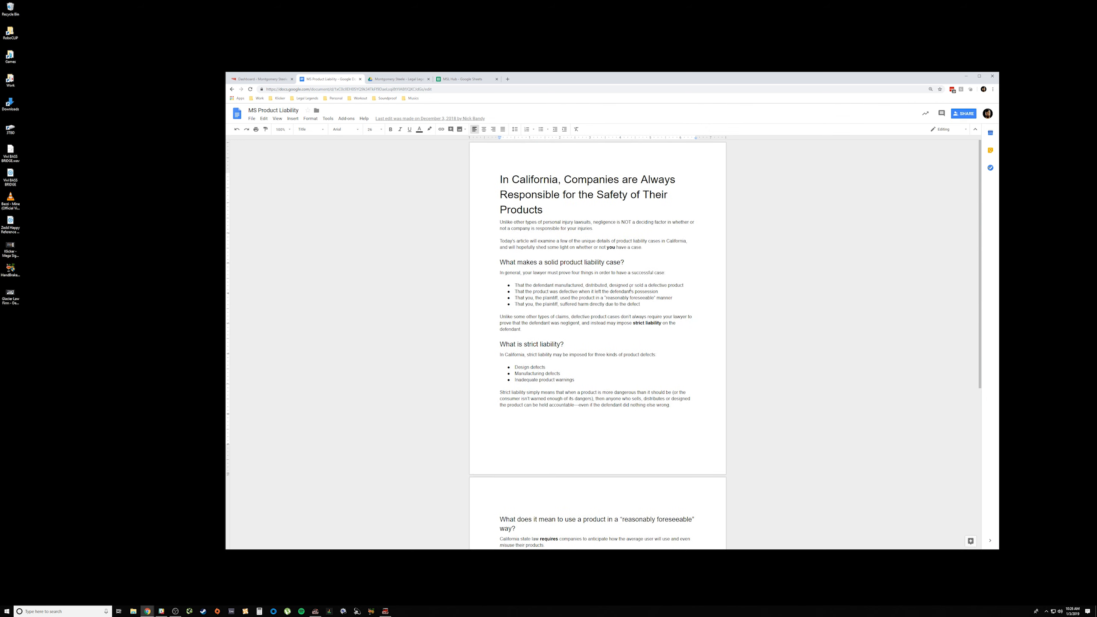
Step: Switch to the WordPress dashboard and start a new blog post
click(275, 79)
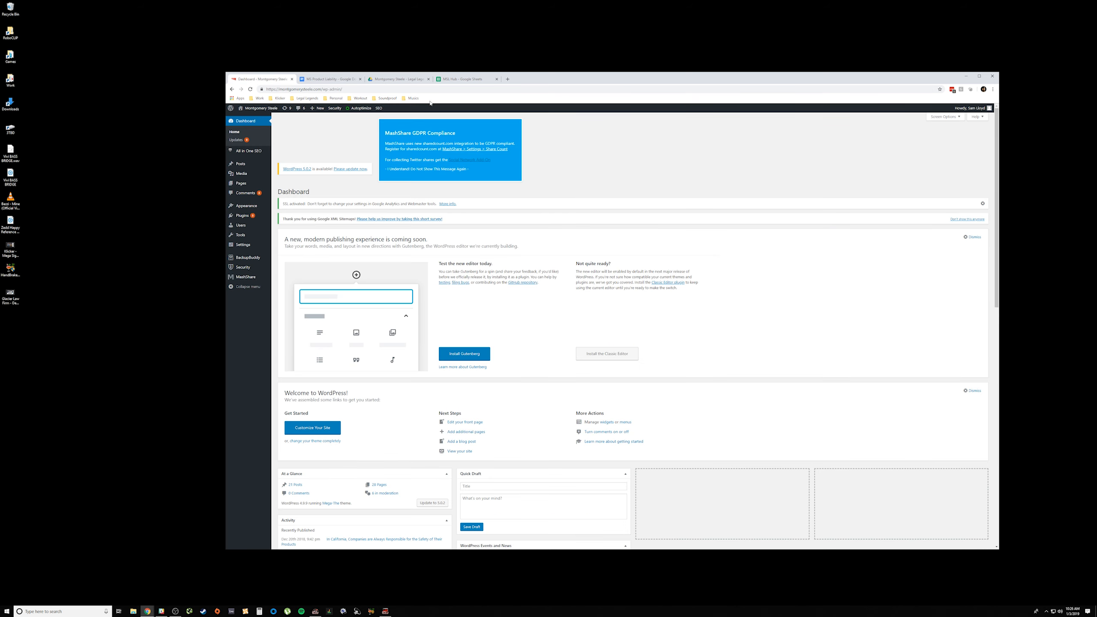
drag(534, 80, 489, 80)
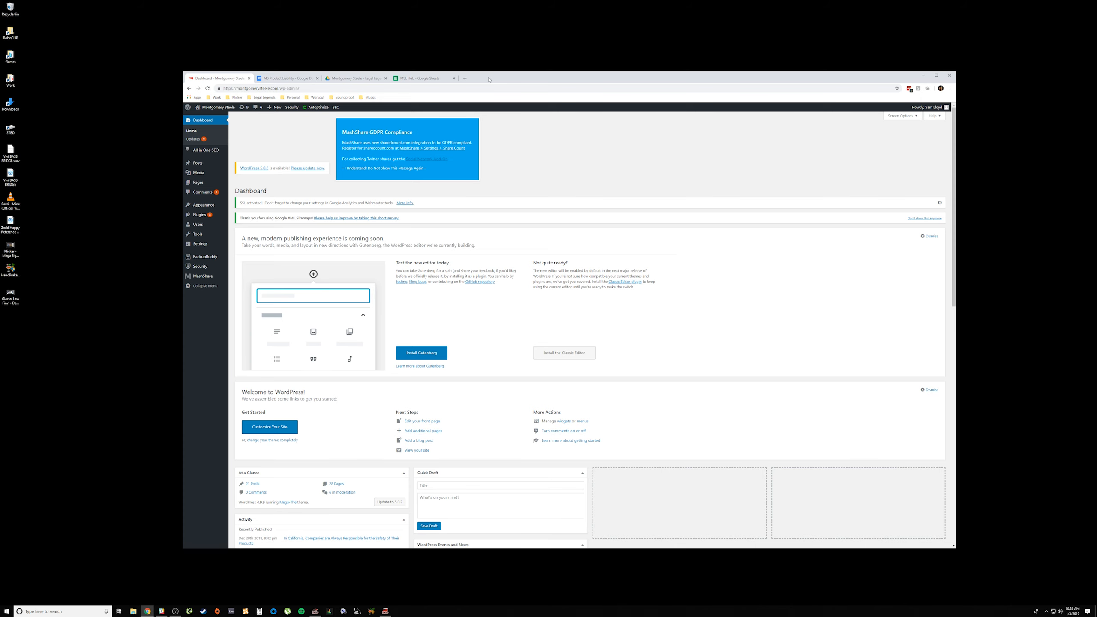
drag(502, 77, 460, 78)
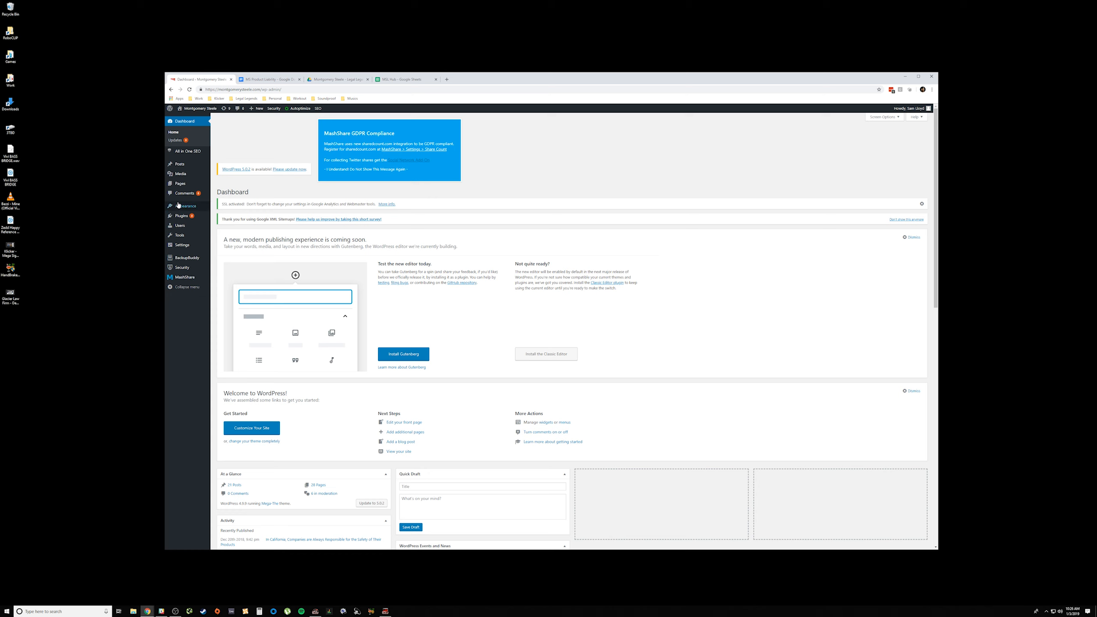
mouse_move(180, 167)
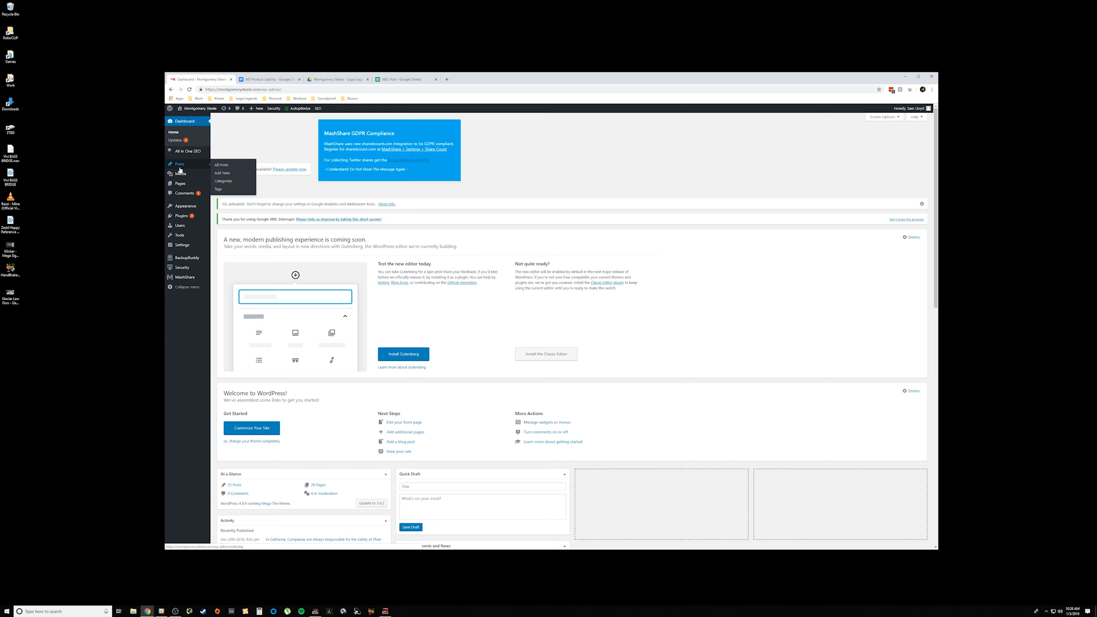
click(226, 174)
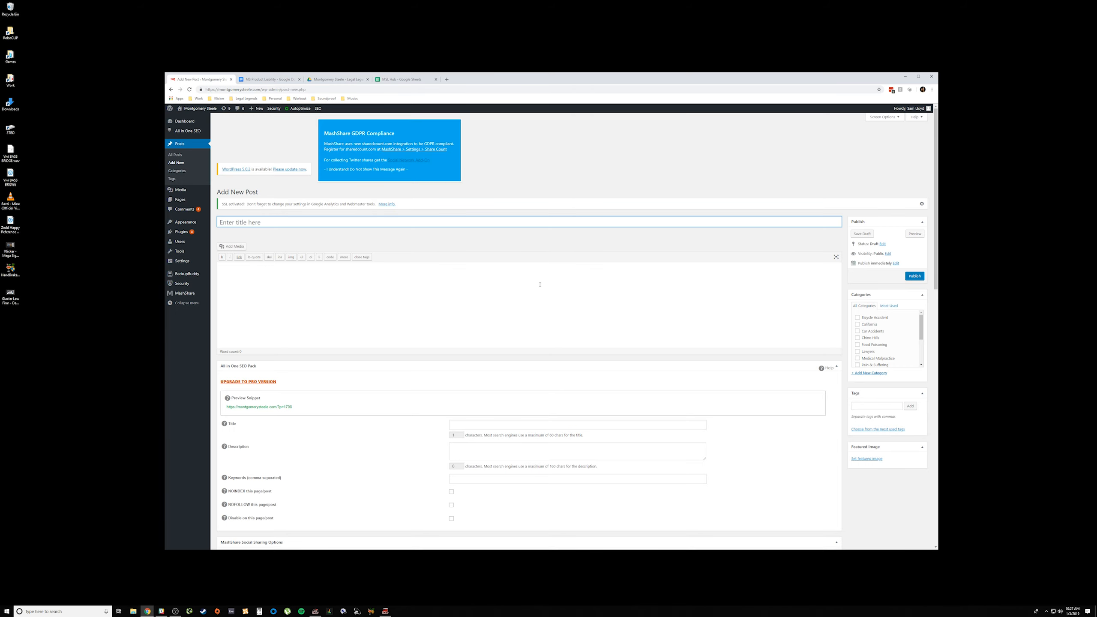
scroll(540, 285, down, 10)
scroll(542, 308, up, 10)
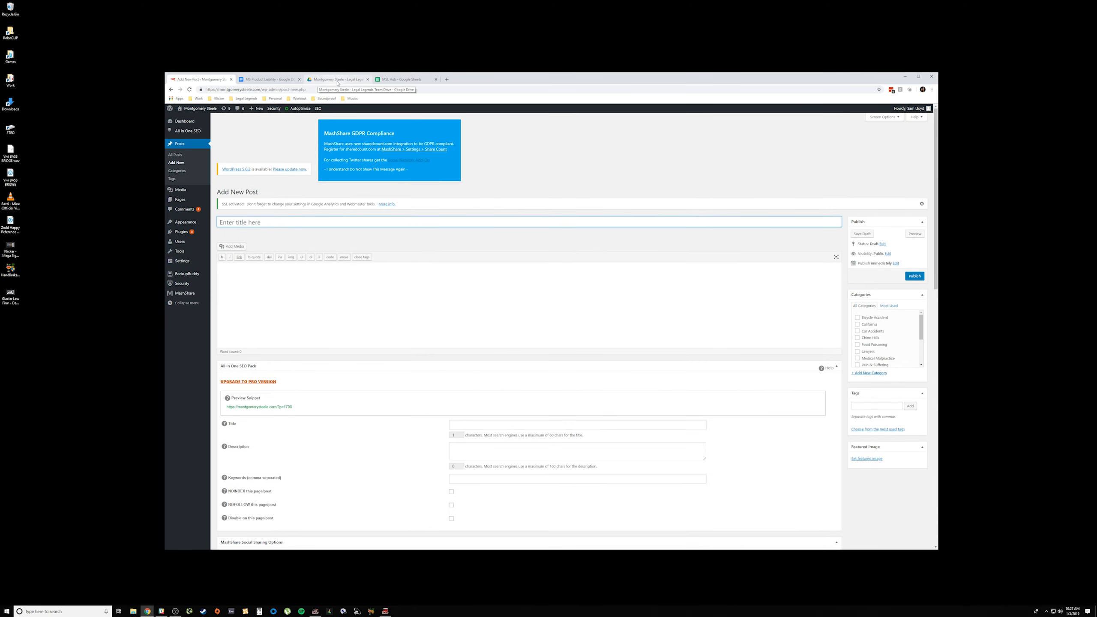
Step: Move the MS Product Liability document into its own window beside the browser window showing the Add New Post page
click(287, 82)
drag(287, 82, 1096, 170)
click(256, 192)
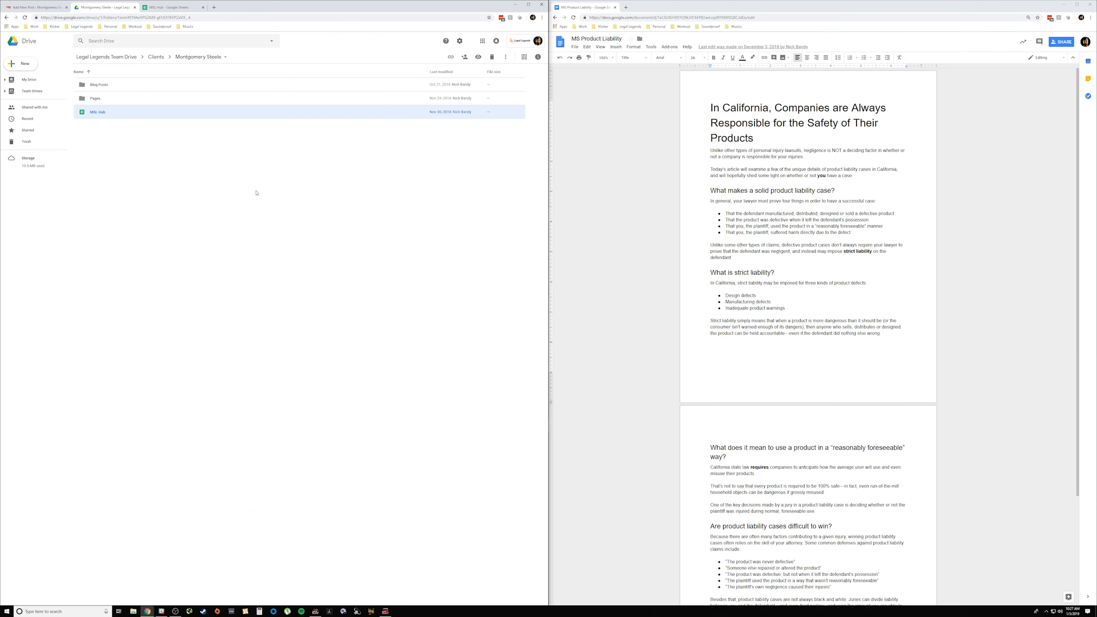
click(40, 8)
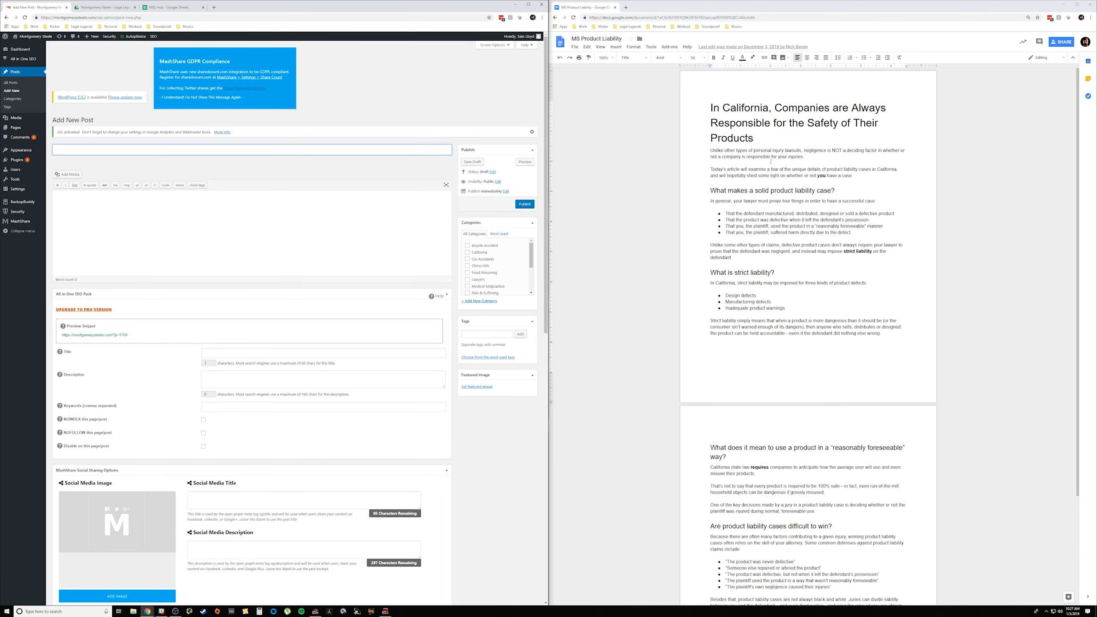
Step: Copy the article's title, "In California, Companies are Always Responsible for the Safety of Their Products", into the new post's title
drag(753, 140, 708, 106)
key(ctrl+c)
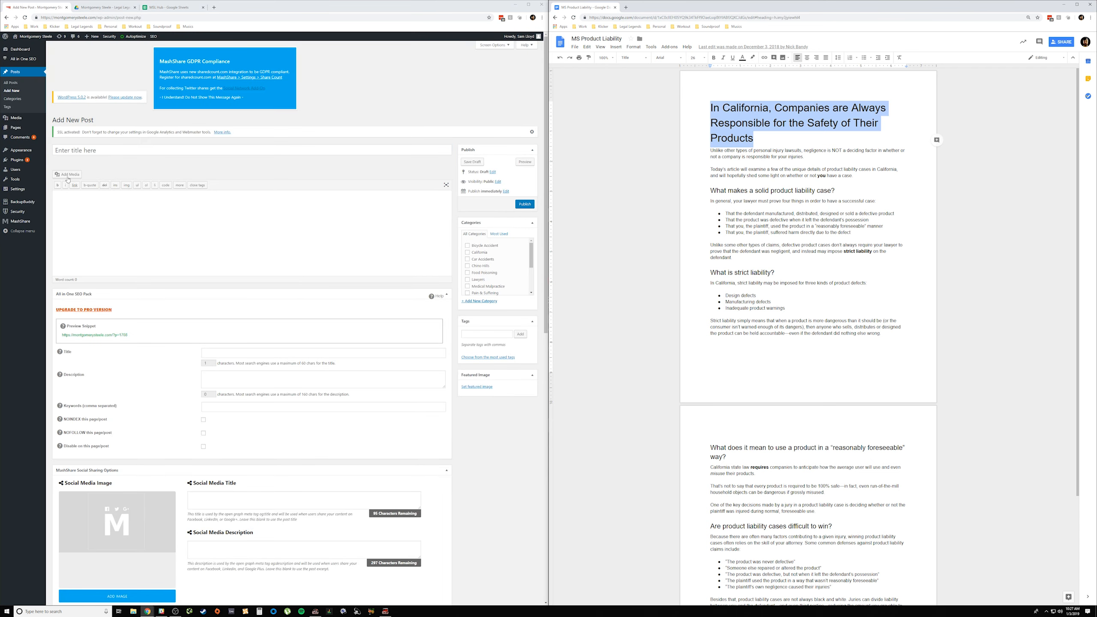
click(74, 150)
key(ctrl+v)
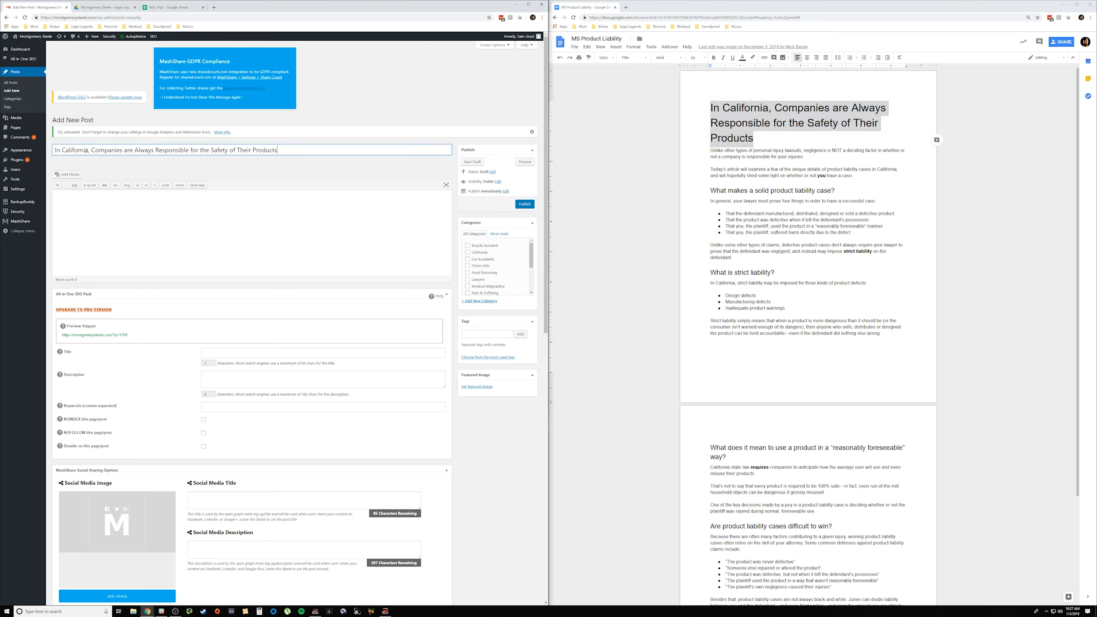
Step: Copy the whole article text below the title from the document into the post's content
click(710, 152)
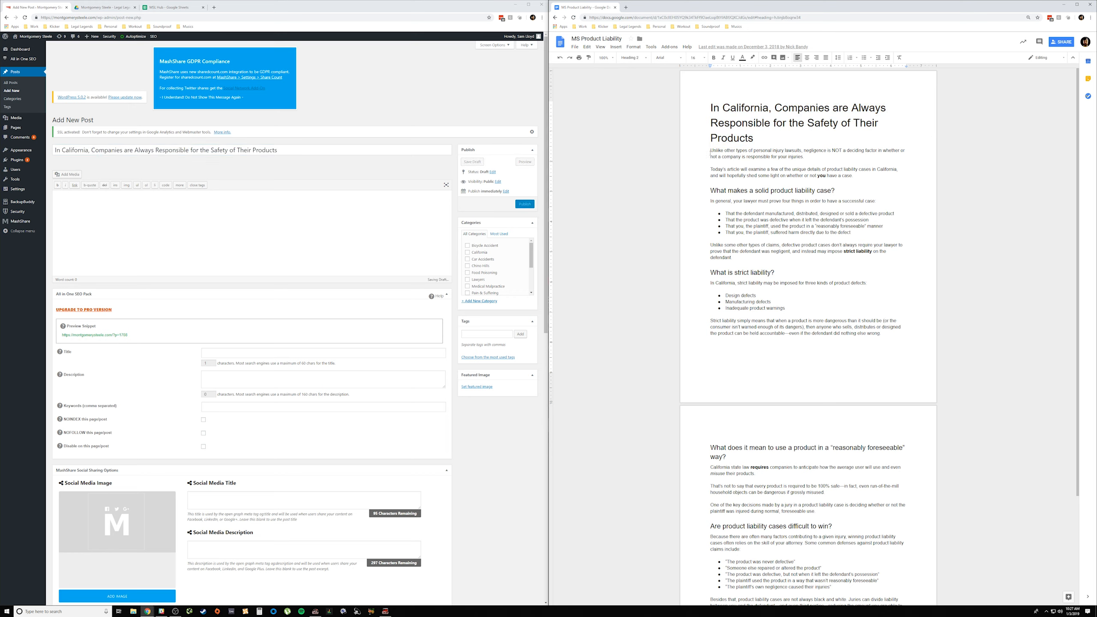
drag(710, 152, 751, 592)
key(ctrl+c)
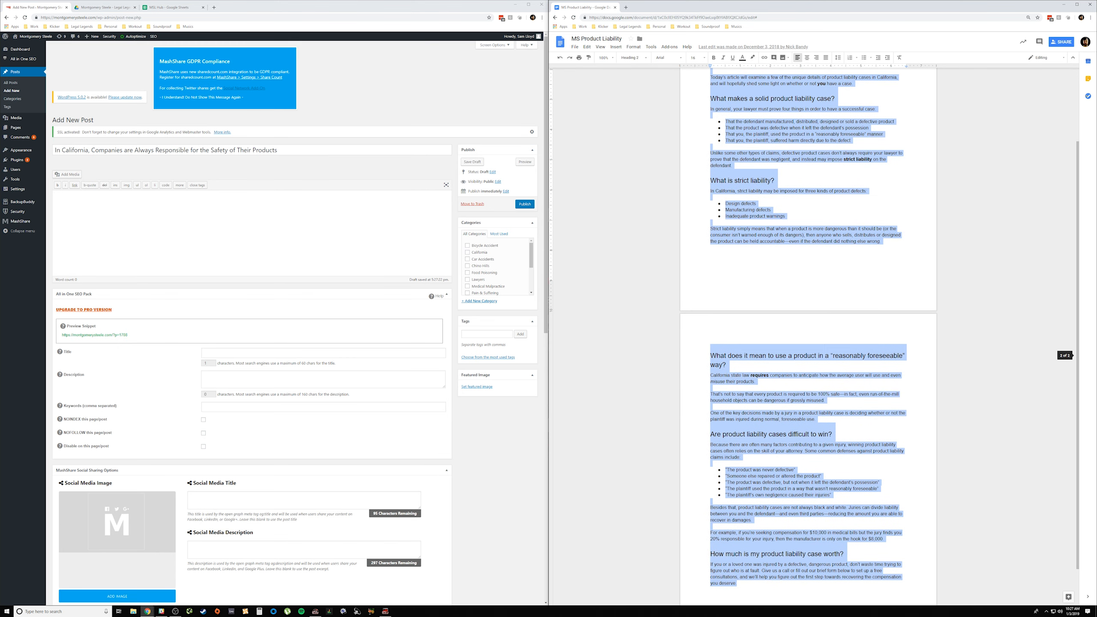
drag(853, 590, 847, 582)
click(91, 202)
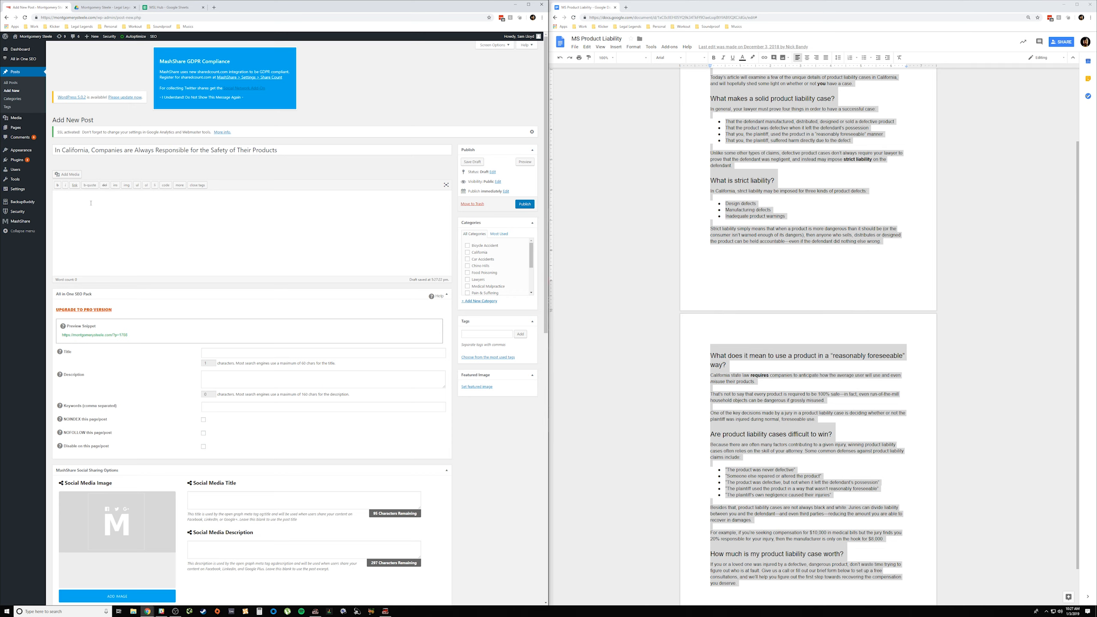
key(ctrl+v)
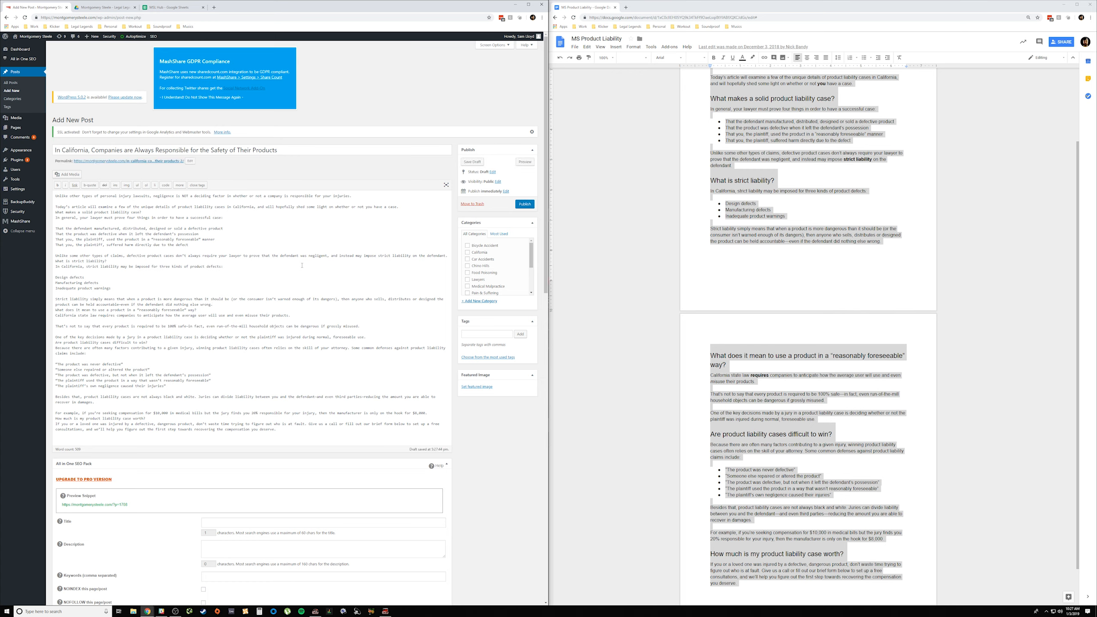
Step: Examine the section headings in the source article to identify which lines need heading formatting
click(749, 261)
scroll(824, 290, up, 3)
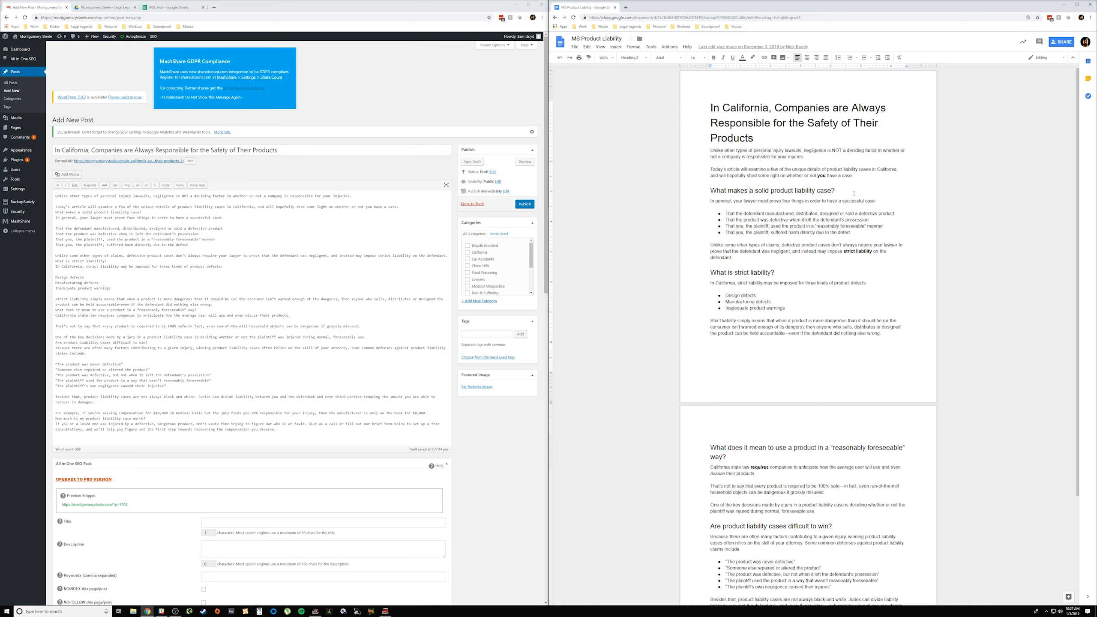
drag(835, 191, 707, 195)
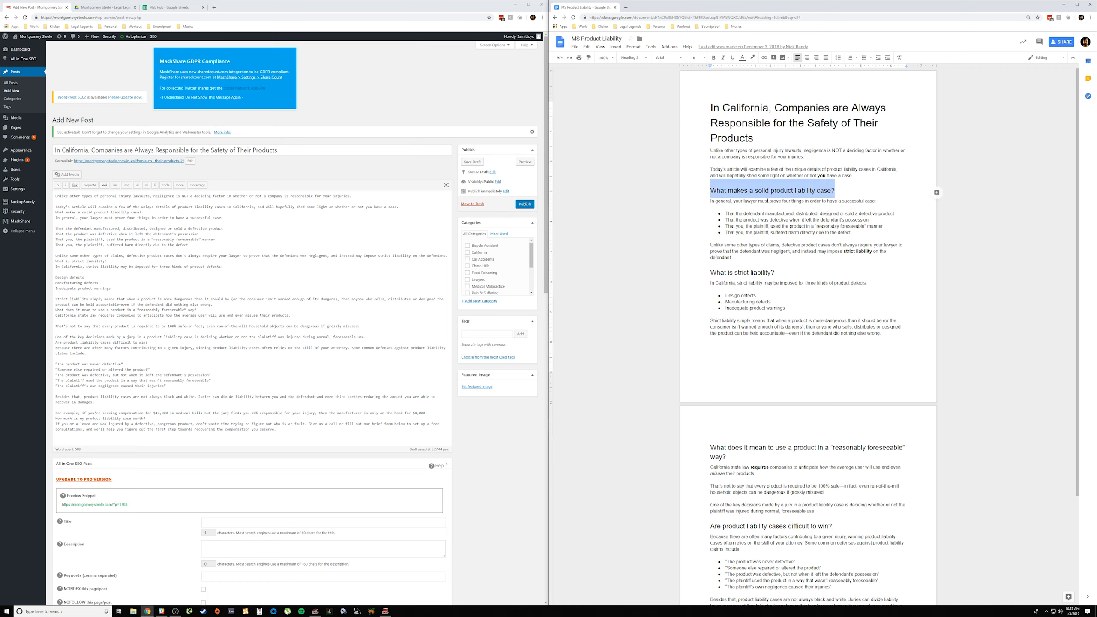
click(796, 192)
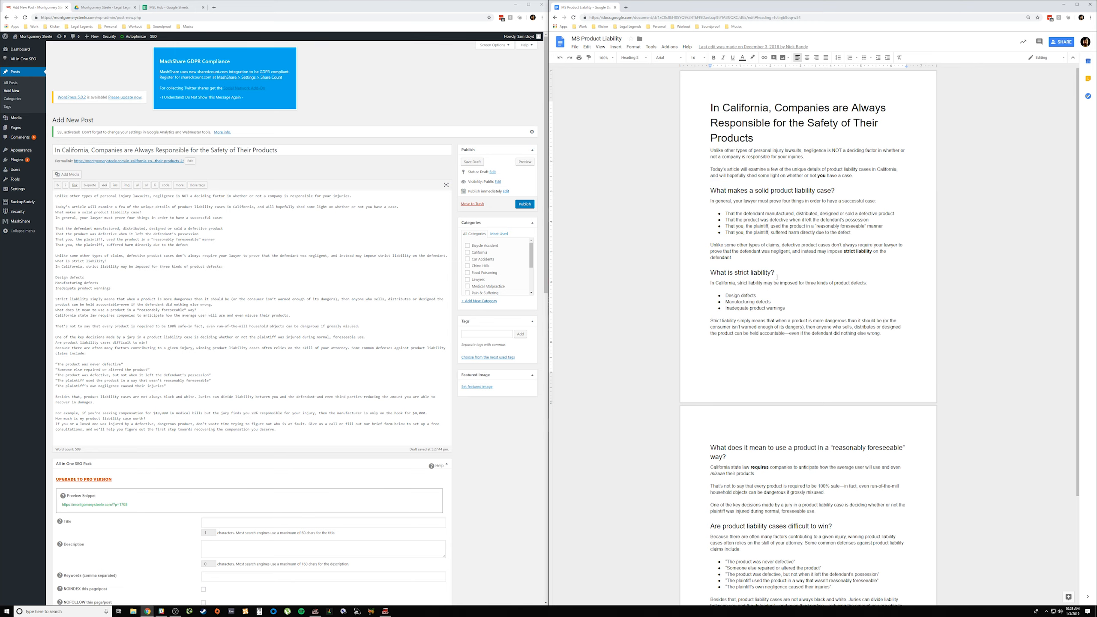
drag(777, 276, 708, 275)
scroll(809, 369, down, 3)
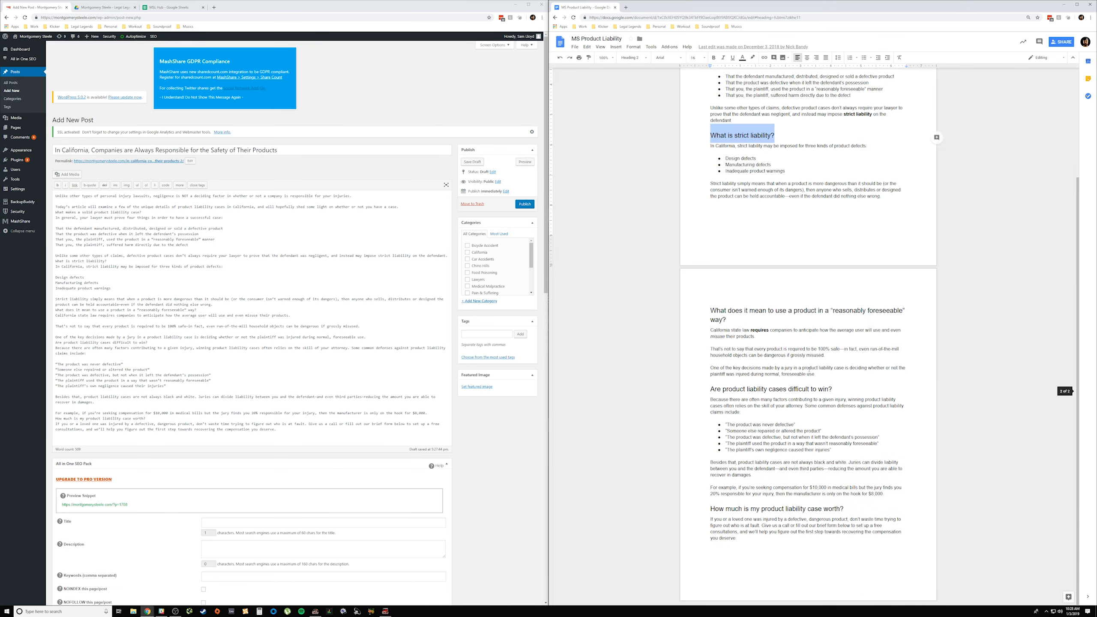
triple_click(771, 311)
scroll(765, 263, up, 3)
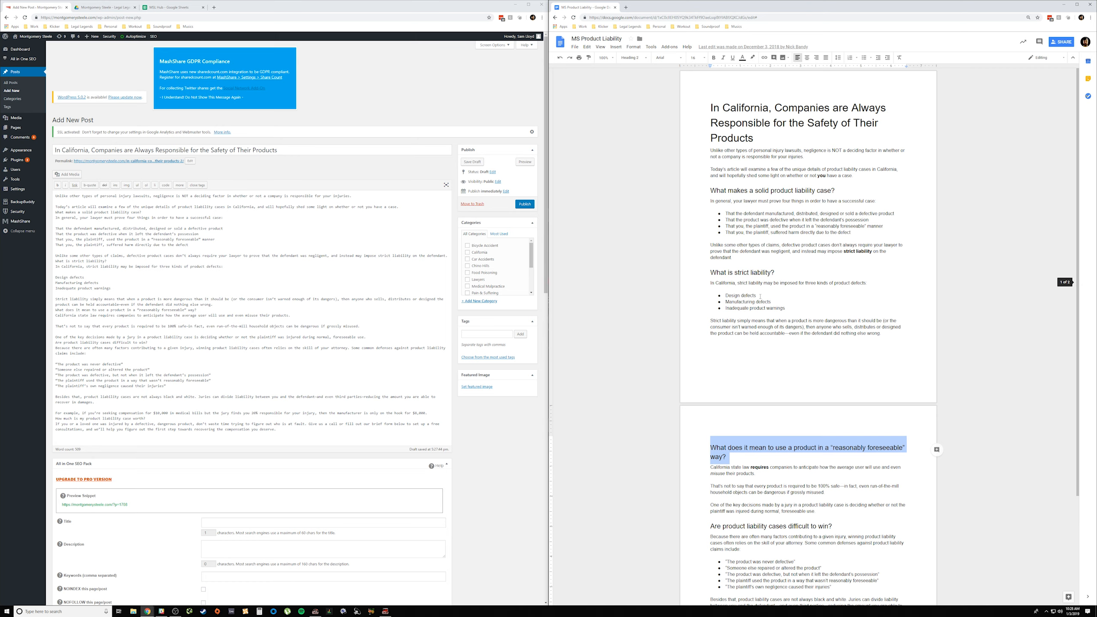
triple_click(770, 194)
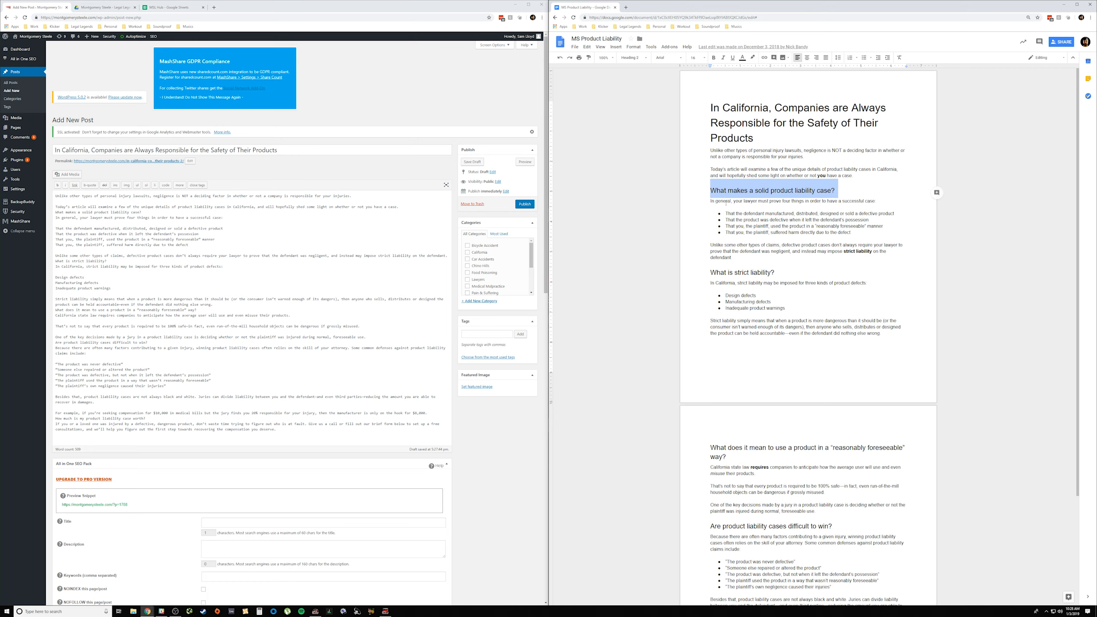
click(747, 194)
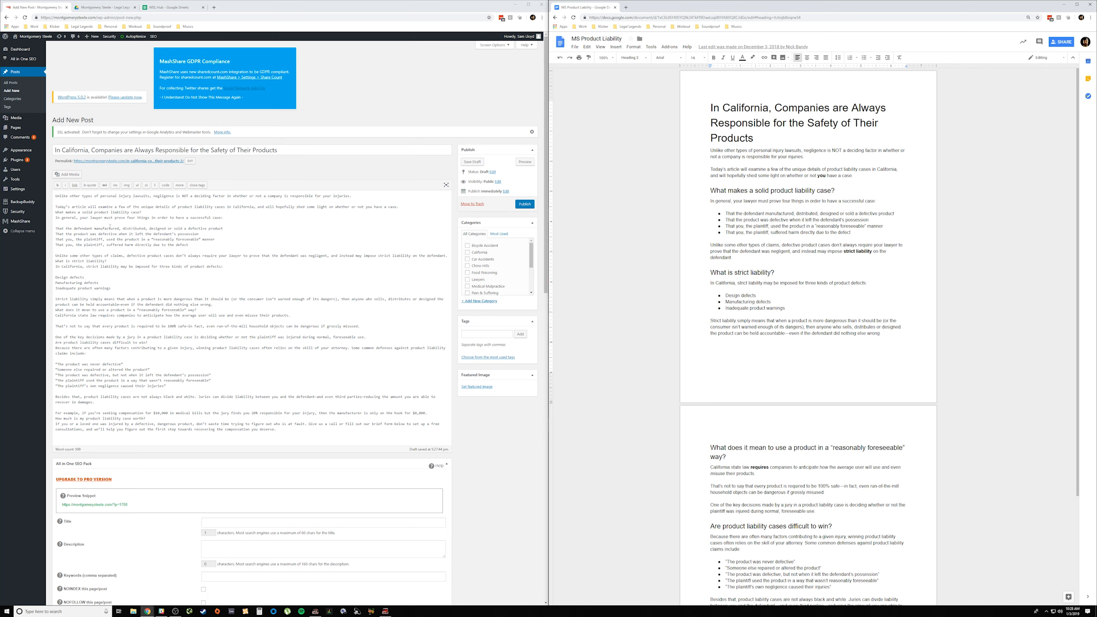
Step: Insert a blank line before and after "What makes a solid product liability case?" in the post content
click(55, 213)
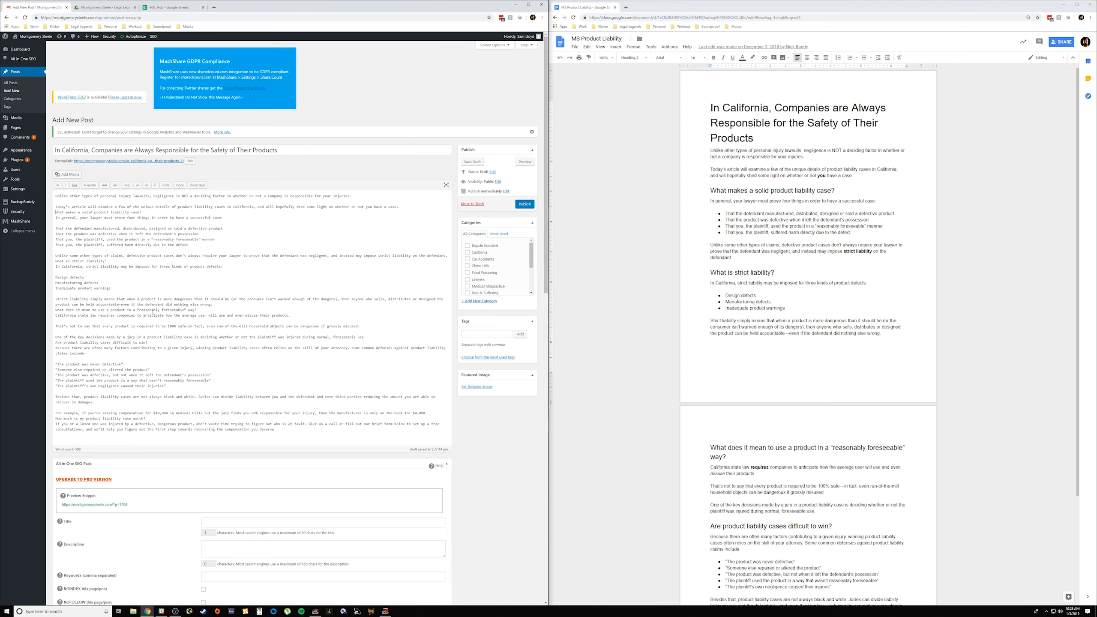
key(Return)
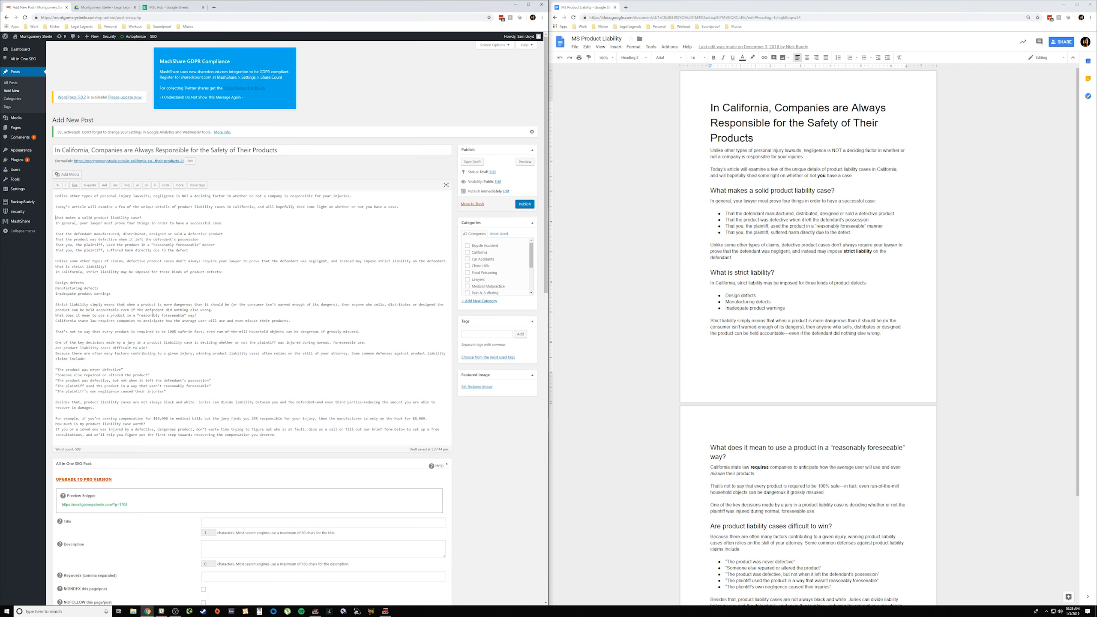
click(158, 218)
key(Return)
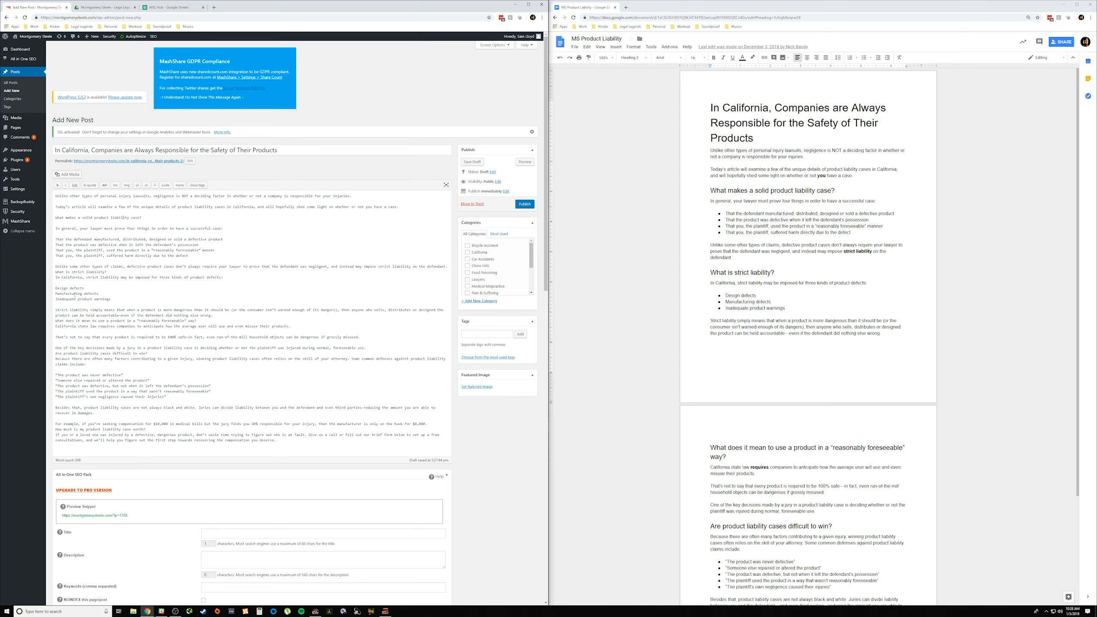
Step: Insert a blank line before and after "What is strict liability?" in the post content
click(57, 273)
key(Return)
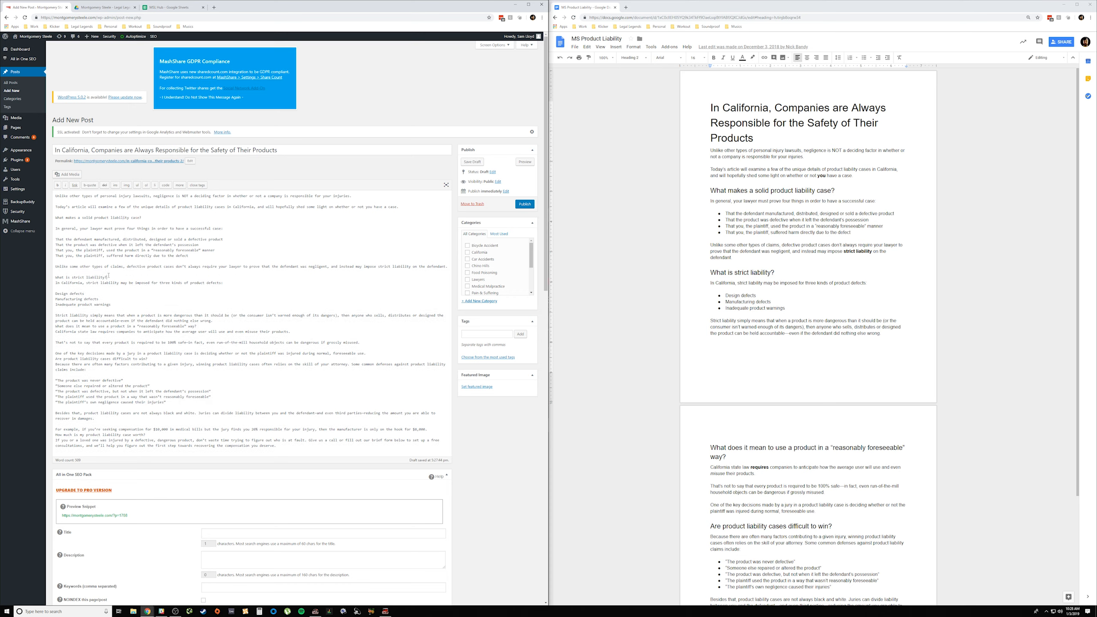
key(Return)
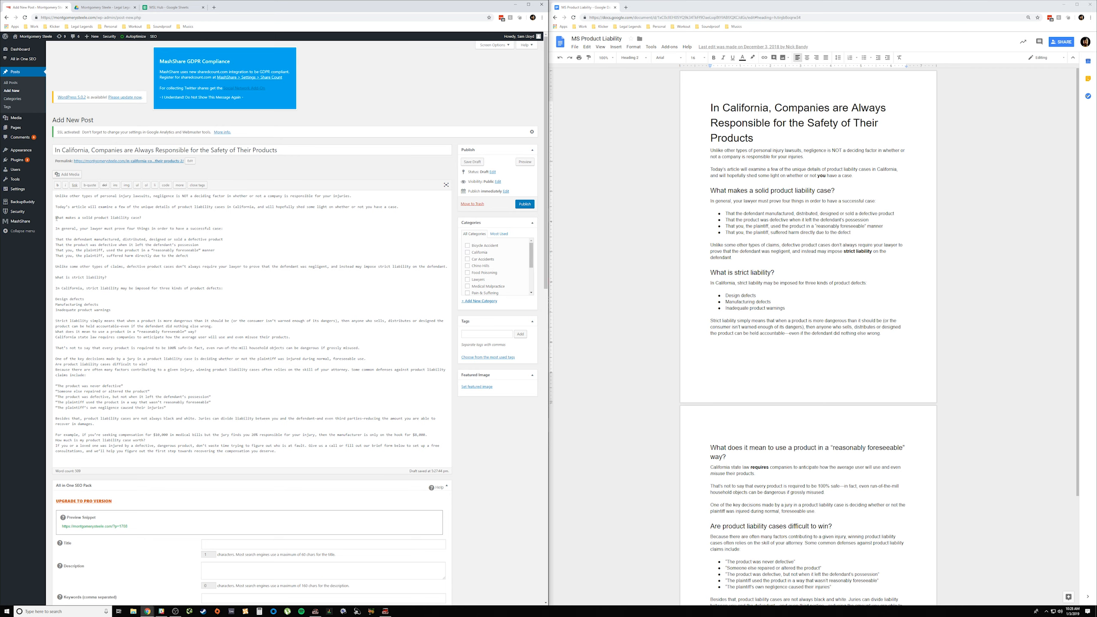
Step: Wrap the line "What makes a solid product liability case?" in <h2> and </h2> tags
text(<h2>)
drag(163, 218, 56, 219)
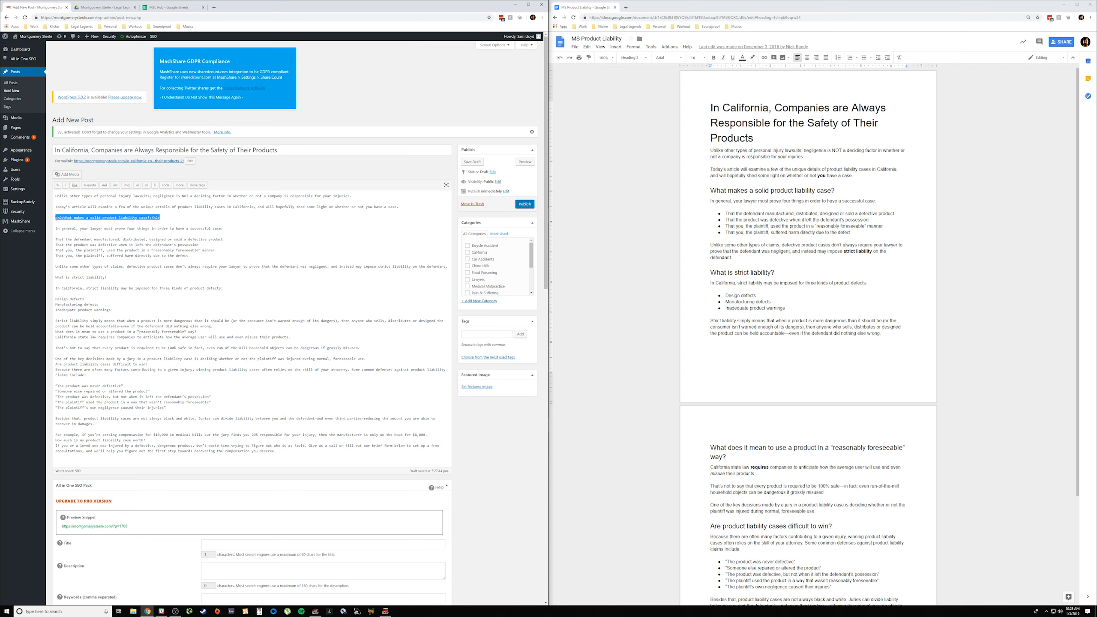
click(733, 272)
Step: Wrap the line "What is strict liability?" in <h2> and </h2> tags
click(58, 277)
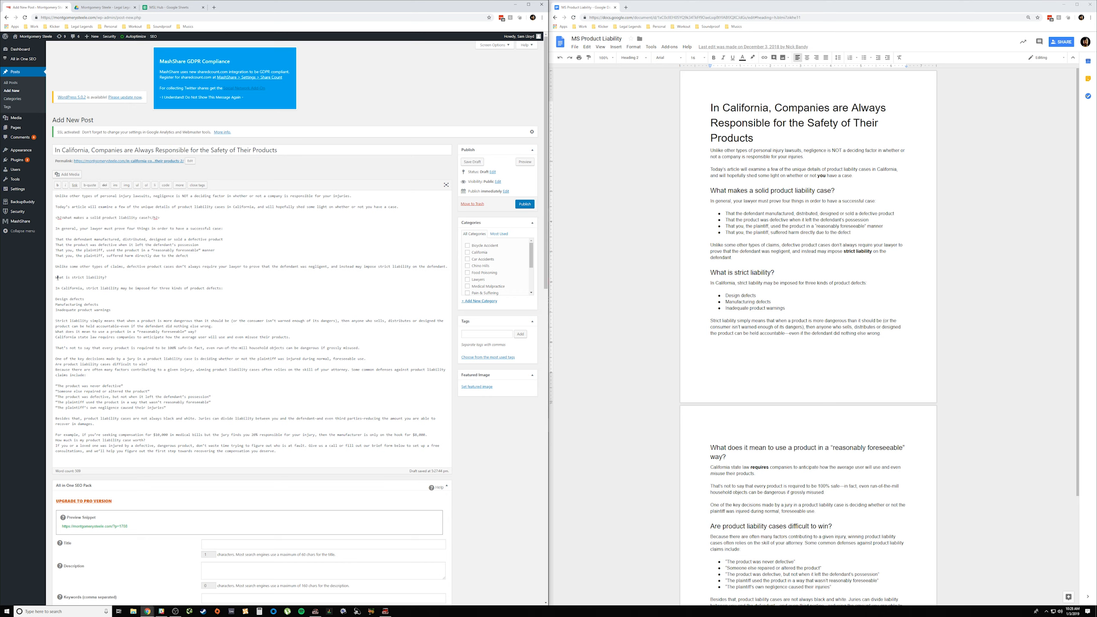
text(<h2>h2)
Step: Set off "What does it mean to use a product in a "reasonably foreseeable" way?" with blank lines and wrap it in h2 tags
click(56, 331)
key(Return)
text(<h2)
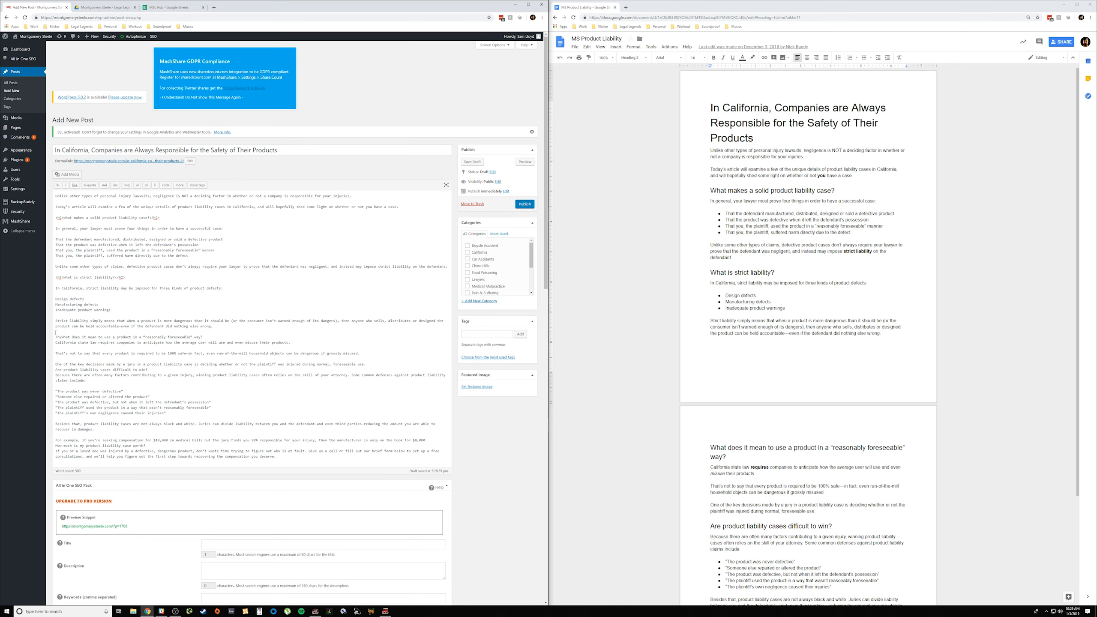
text(>)
key(Return)
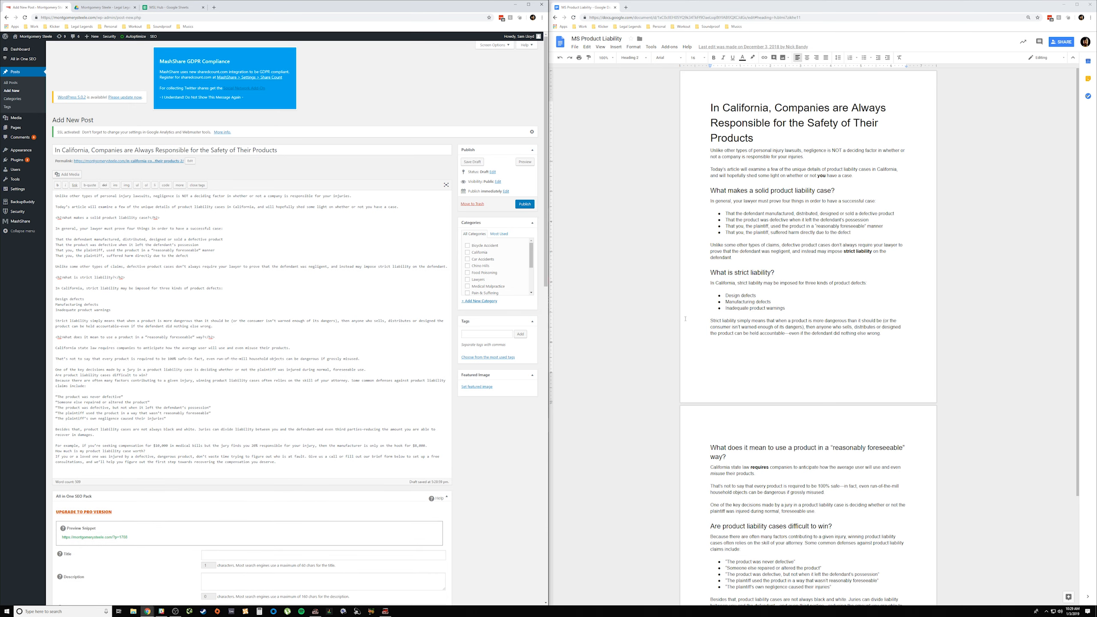
Step: Set off "Are product liability cases difficult to win?" with blank lines and wrap it in h2 tags
scroll(734, 395, down, 3)
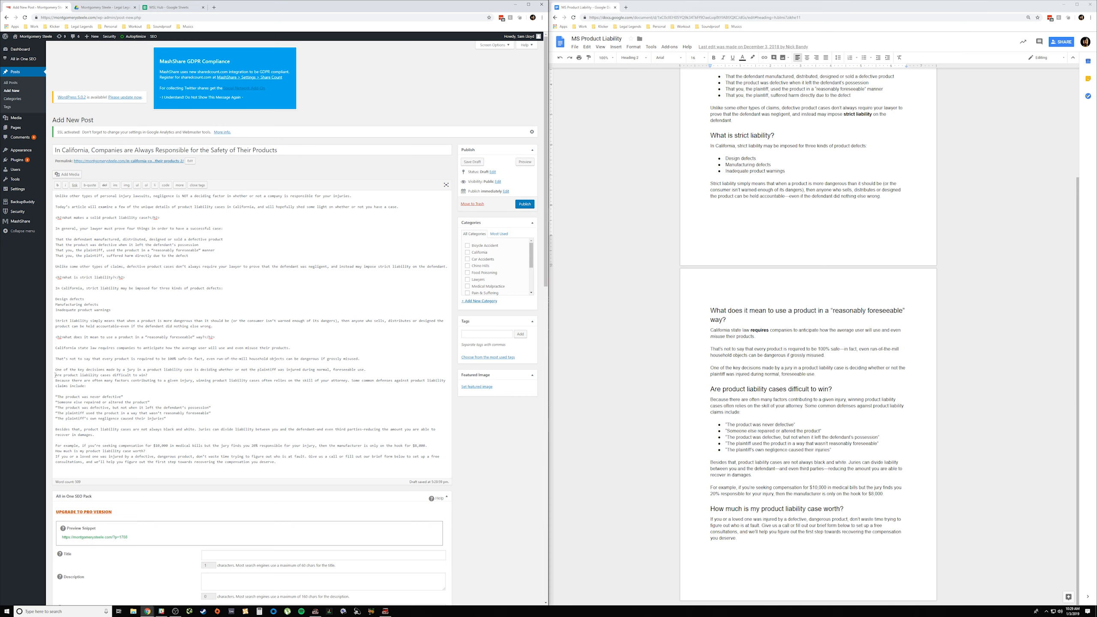
key(Return)
text(<h2>)
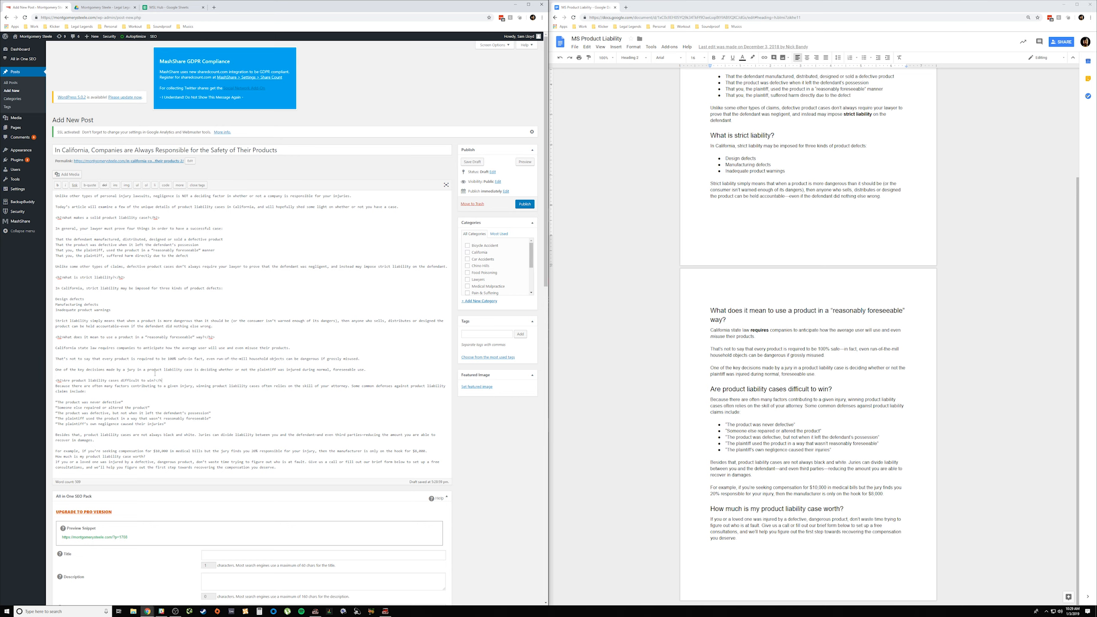
key(Return)
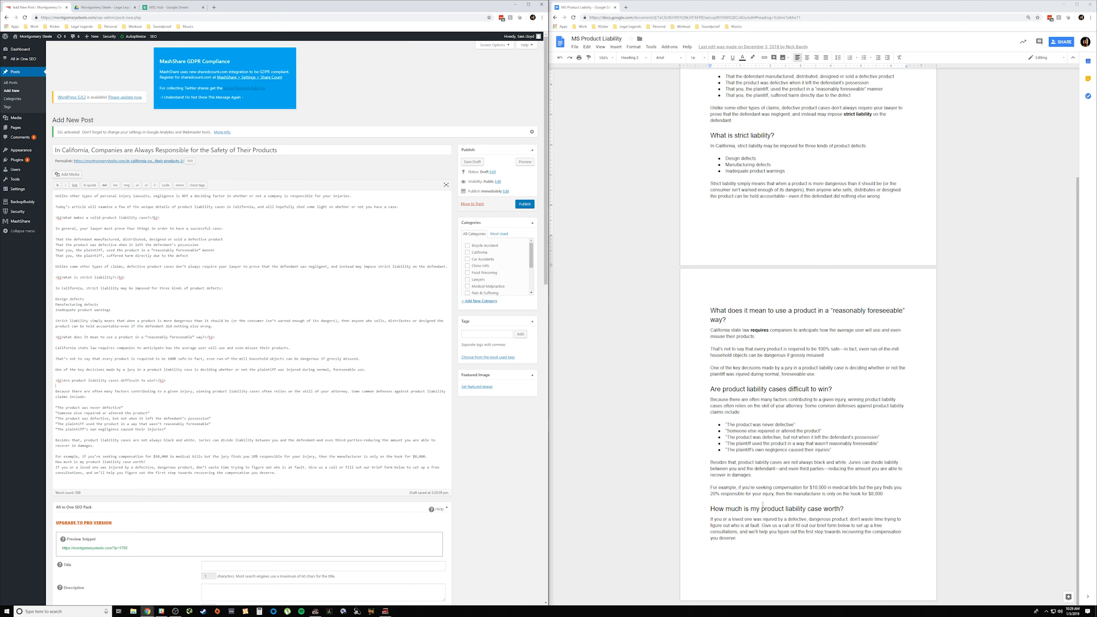
Step: Set off "How much is my product liability case worth?" with blank lines and wrap it in h2 tags
click(55, 461)
key(Return)
text(<h2)
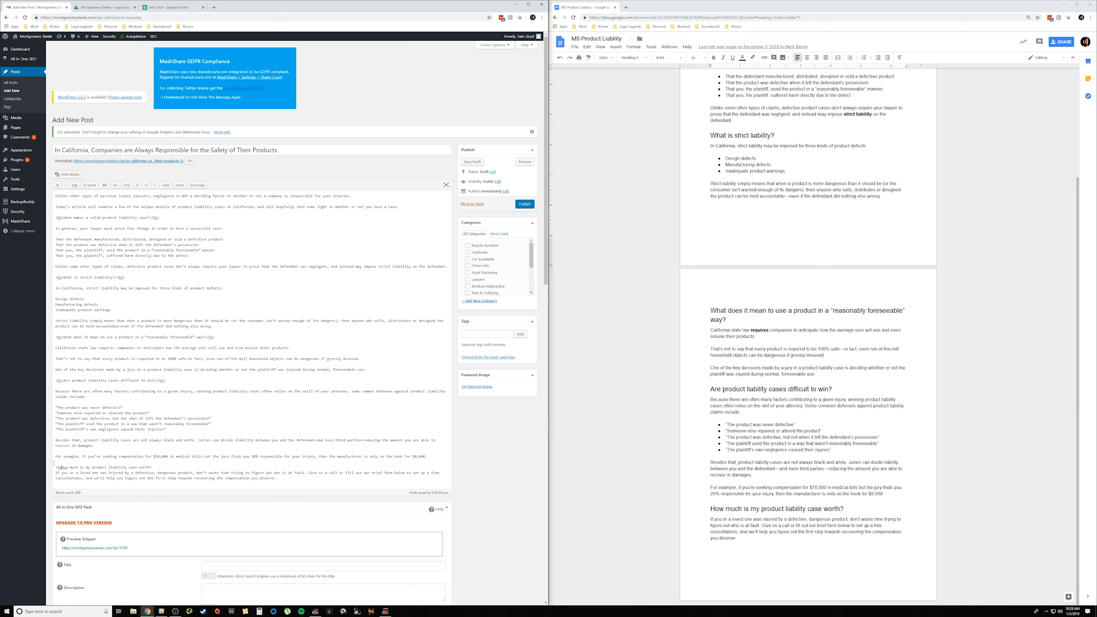
text(>)
key(Return)
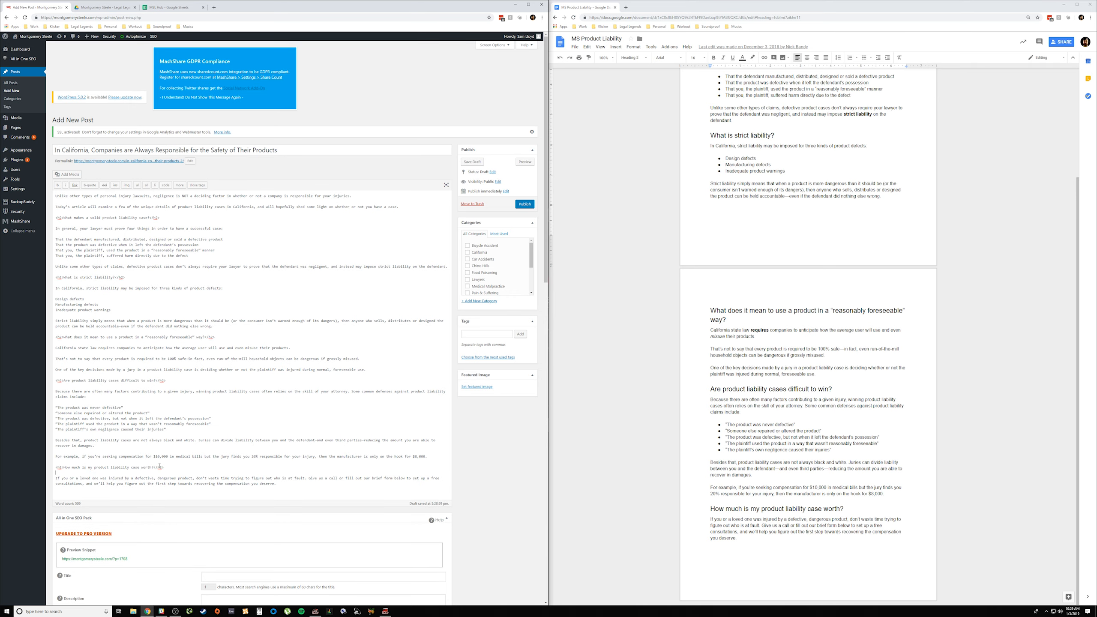
Step: Enclose the four lines on what the lawyer must prove in ul tags, matching the bulleted list in the source document
scroll(870, 264, up, 1)
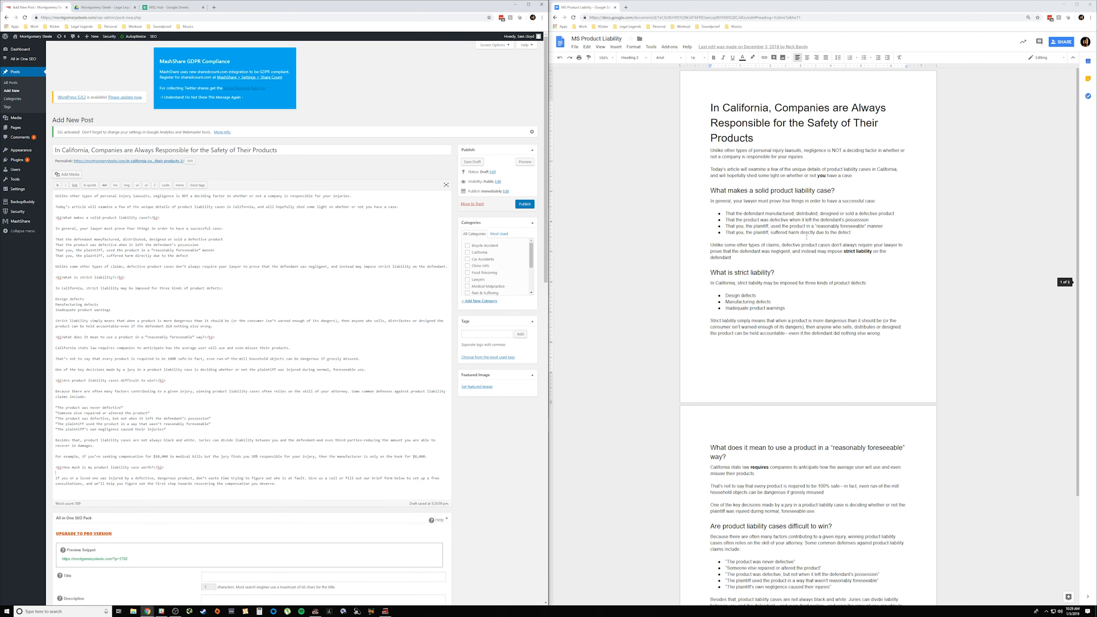
click(808, 232)
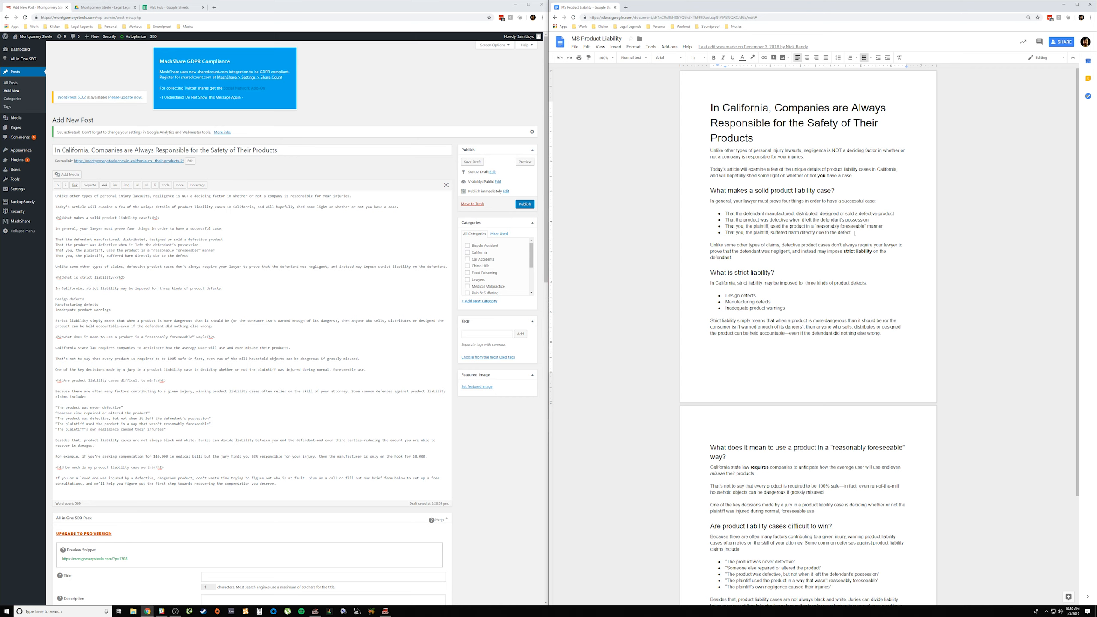
drag(854, 233, 720, 222)
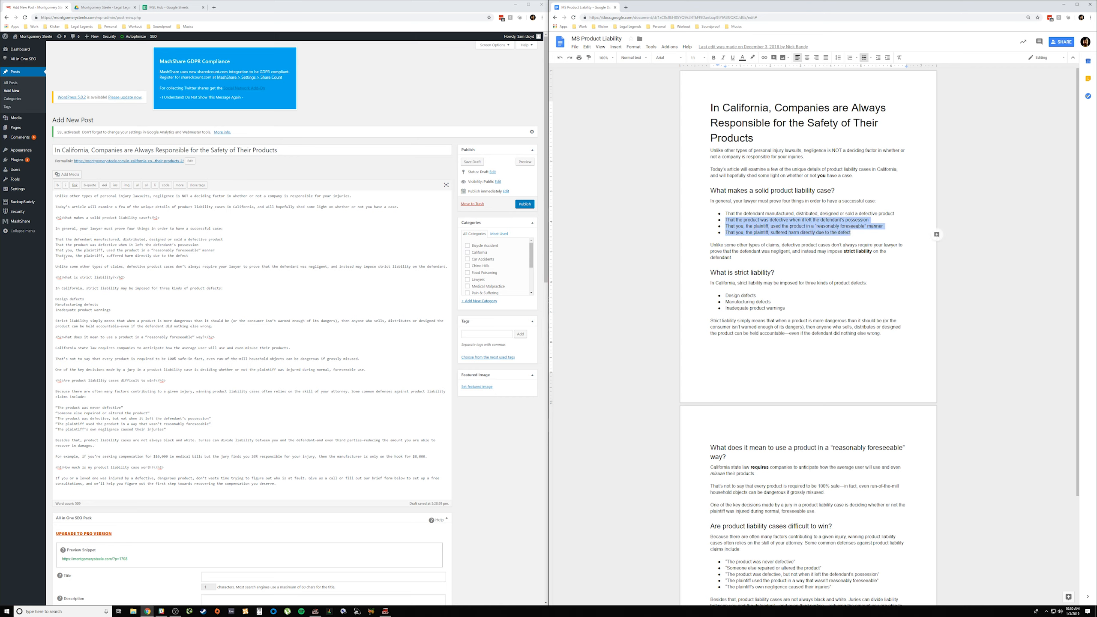
drag(199, 256, 53, 243)
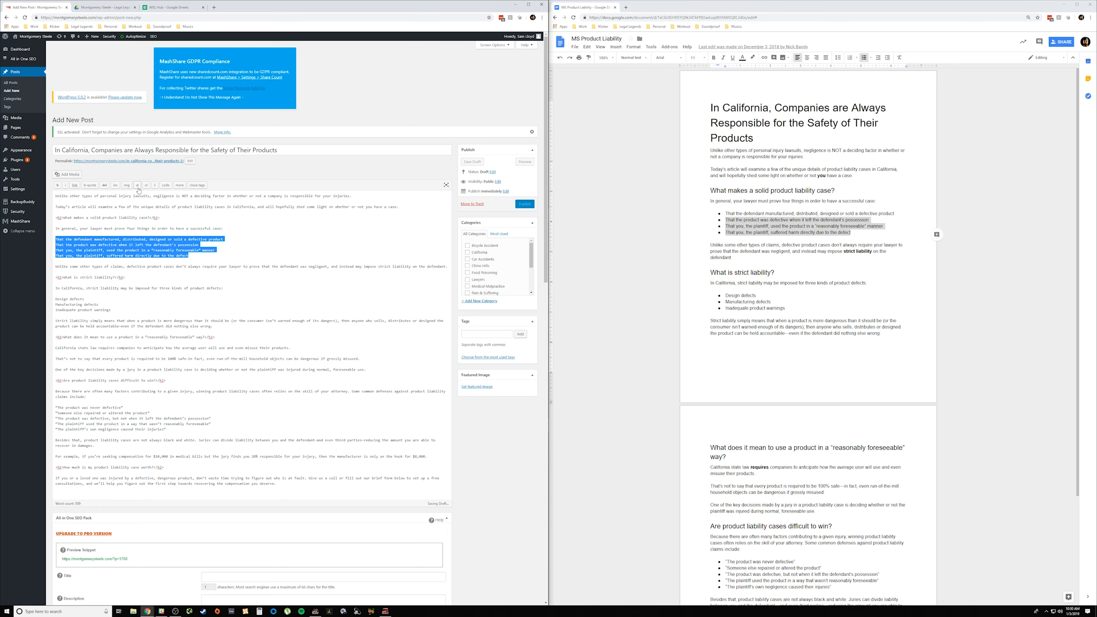
click(136, 185)
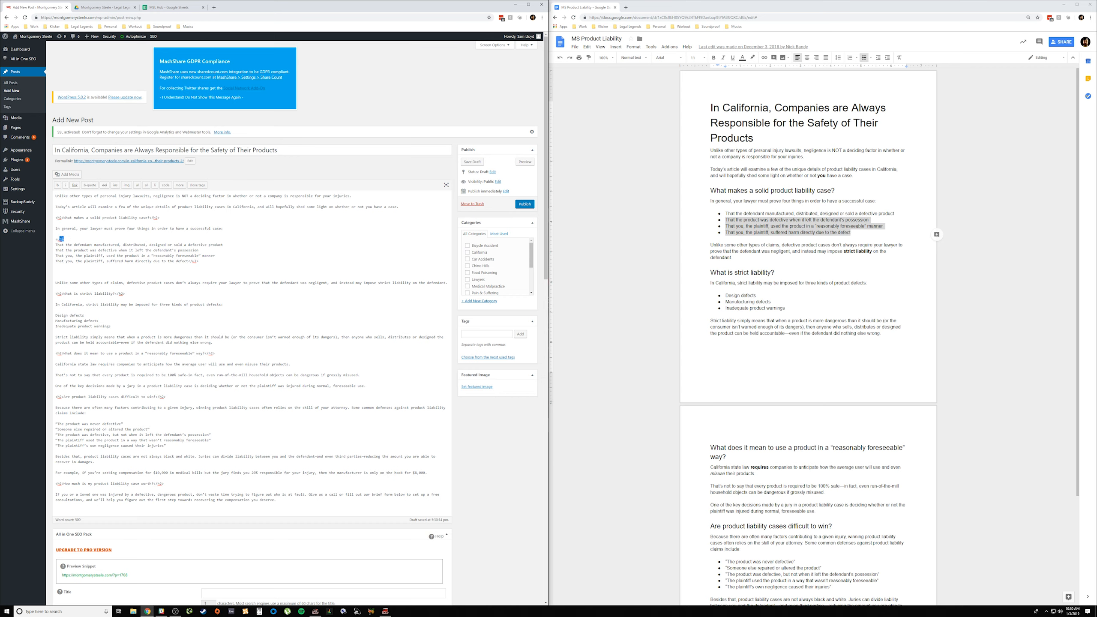
Step: Wrap each of the four lines on what the lawyer must prove in its own li tags inside the unordered list
drag(69, 238, 55, 239)
double_click(195, 260)
click(217, 245)
drag(229, 245, 57, 245)
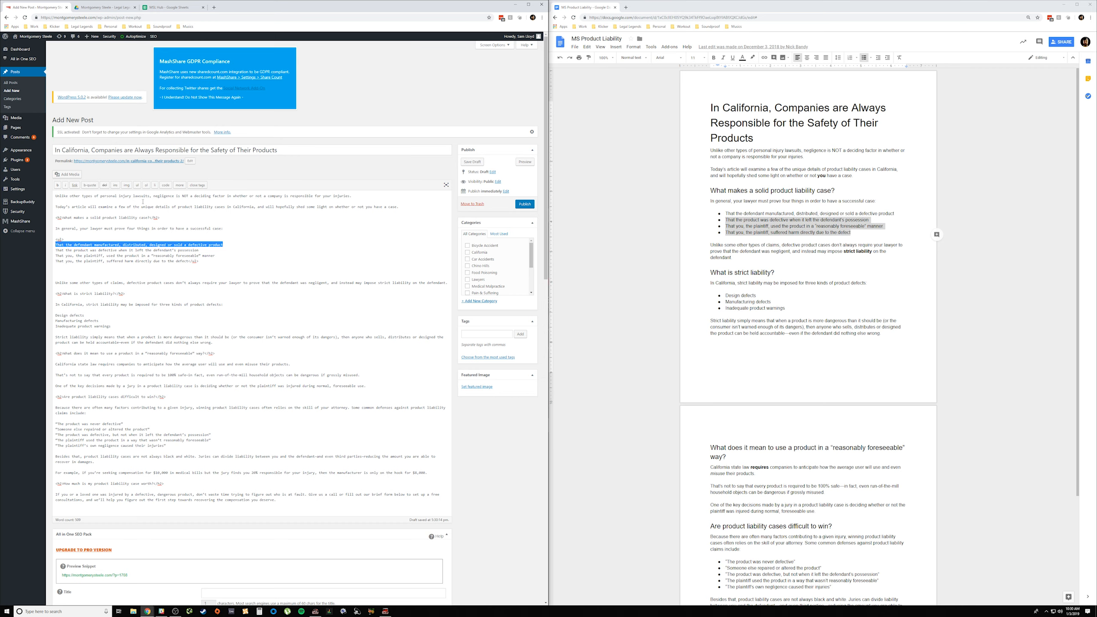
click(154, 185)
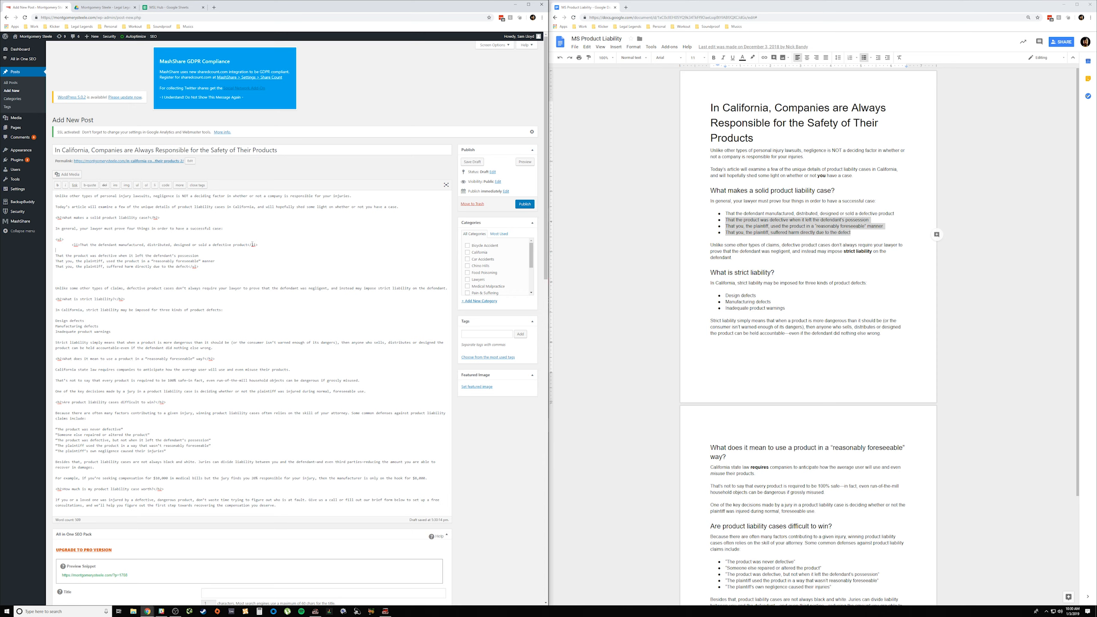
drag(204, 253, 59, 256)
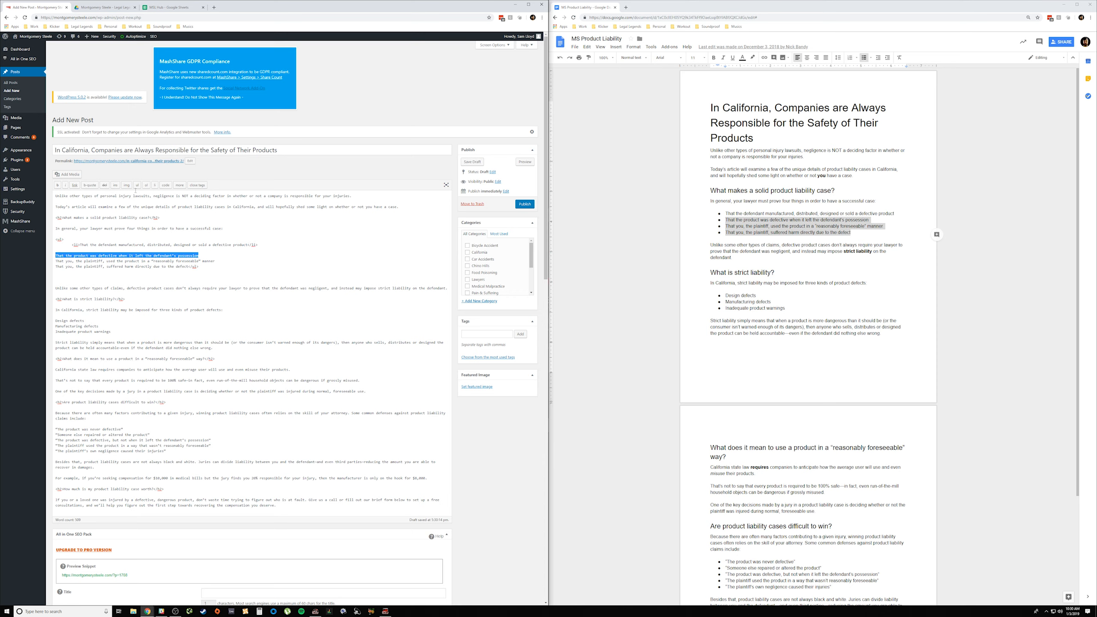
click(155, 185)
drag(215, 267, 55, 266)
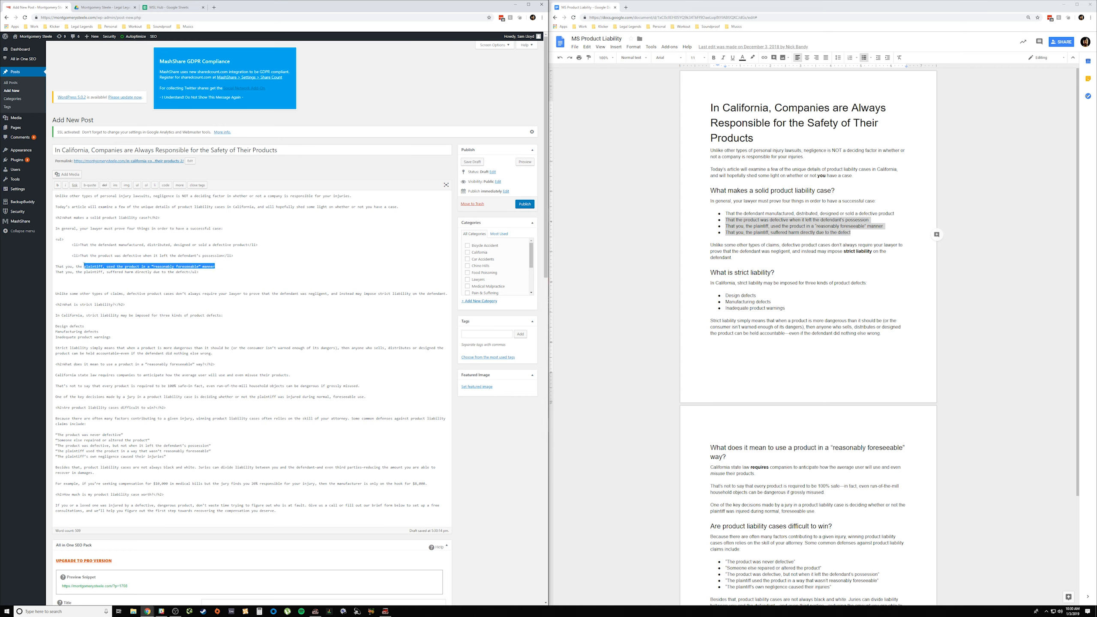
click(155, 185)
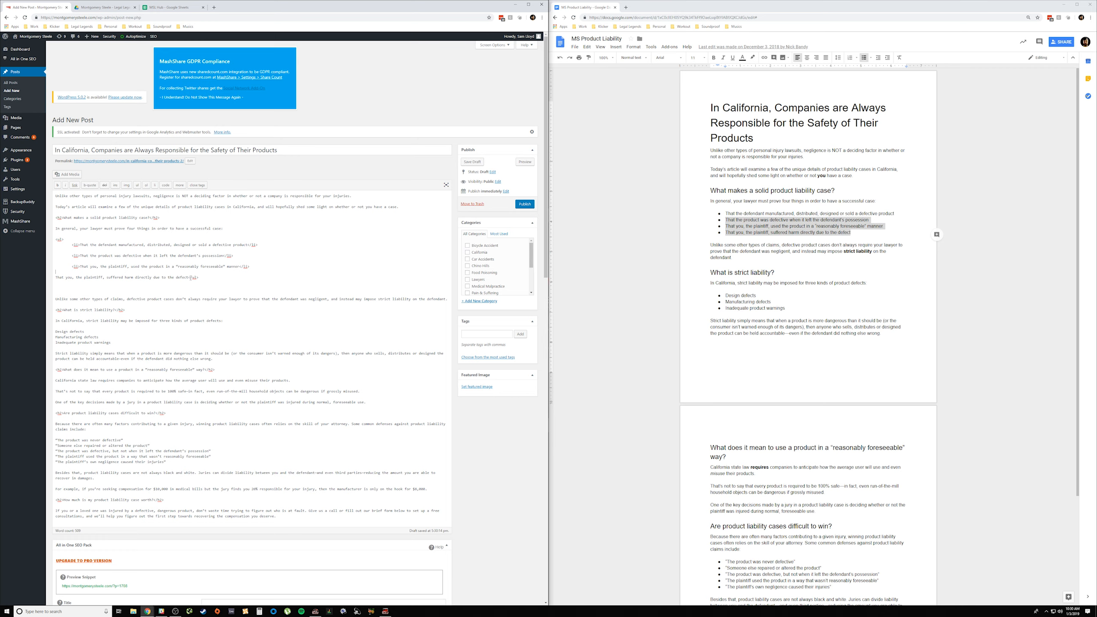
drag(189, 277, 51, 280)
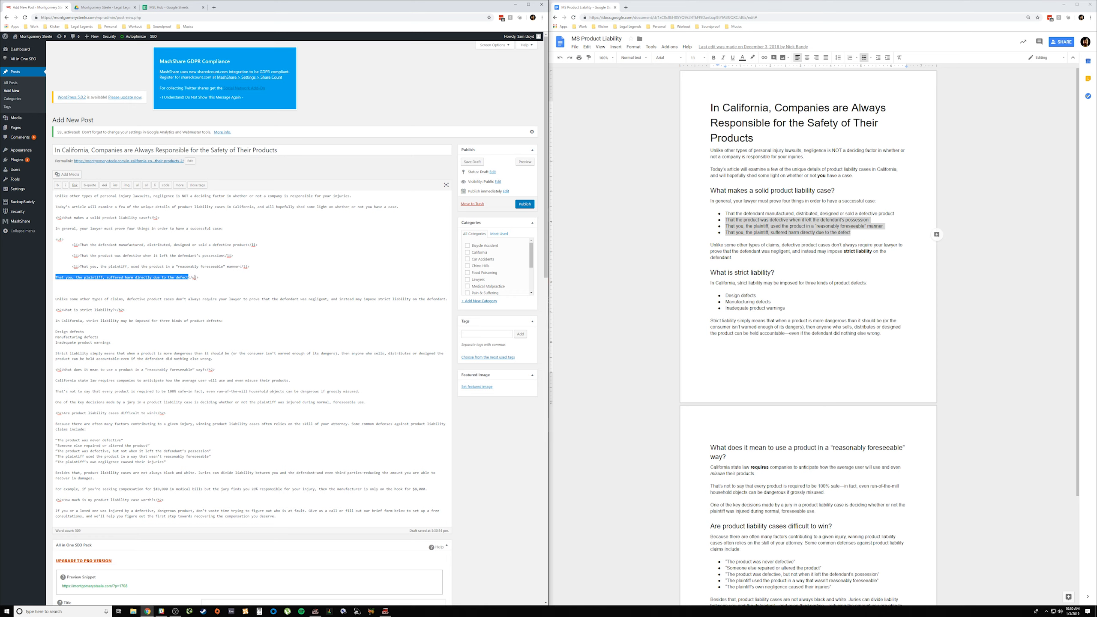
click(154, 186)
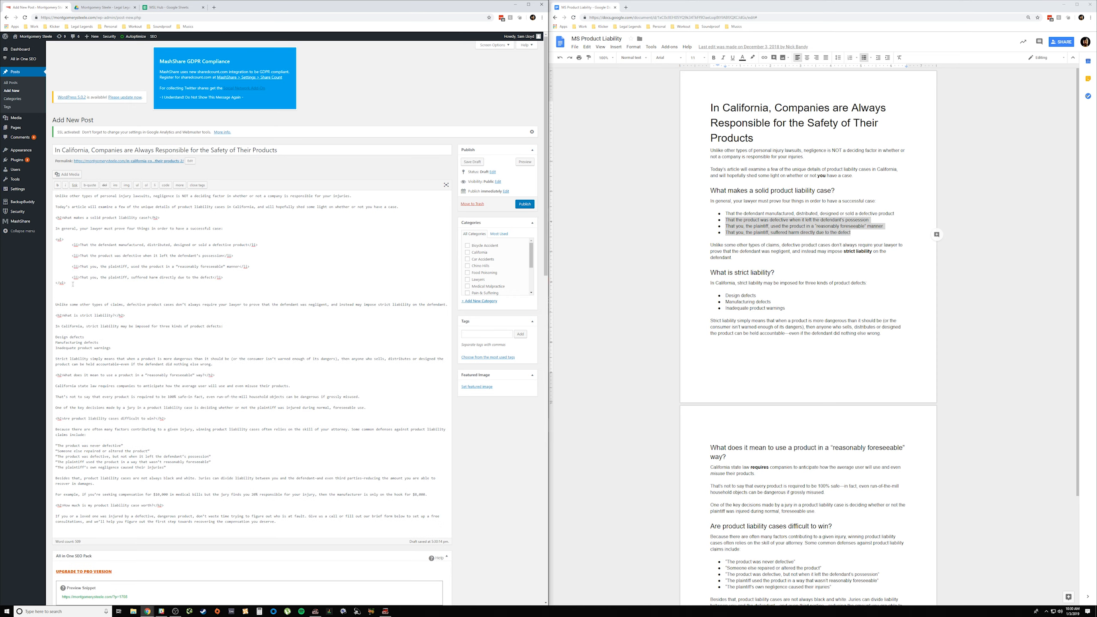
drag(72, 284, 55, 283)
click(134, 287)
drag(70, 239, 54, 240)
scroll(752, 422, down, 5)
scroll(768, 411, up, 5)
Step: Turn "Design defects", "Manufacturing defects" and "Inadequate product warnings" into an unordered list with li tags around each line
drag(116, 349, 46, 339)
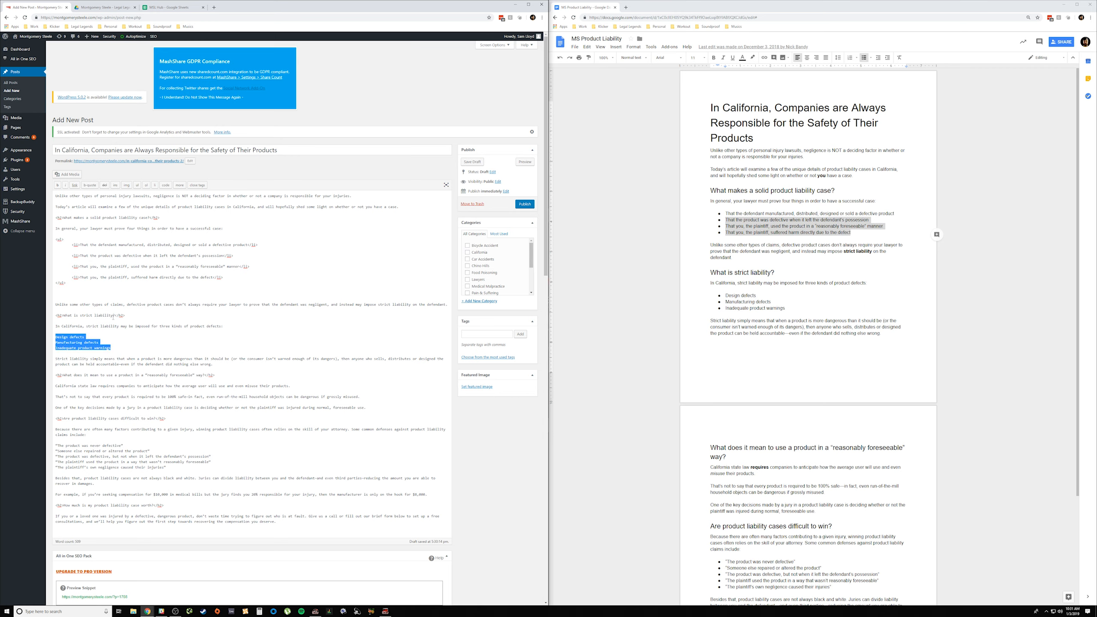
click(136, 186)
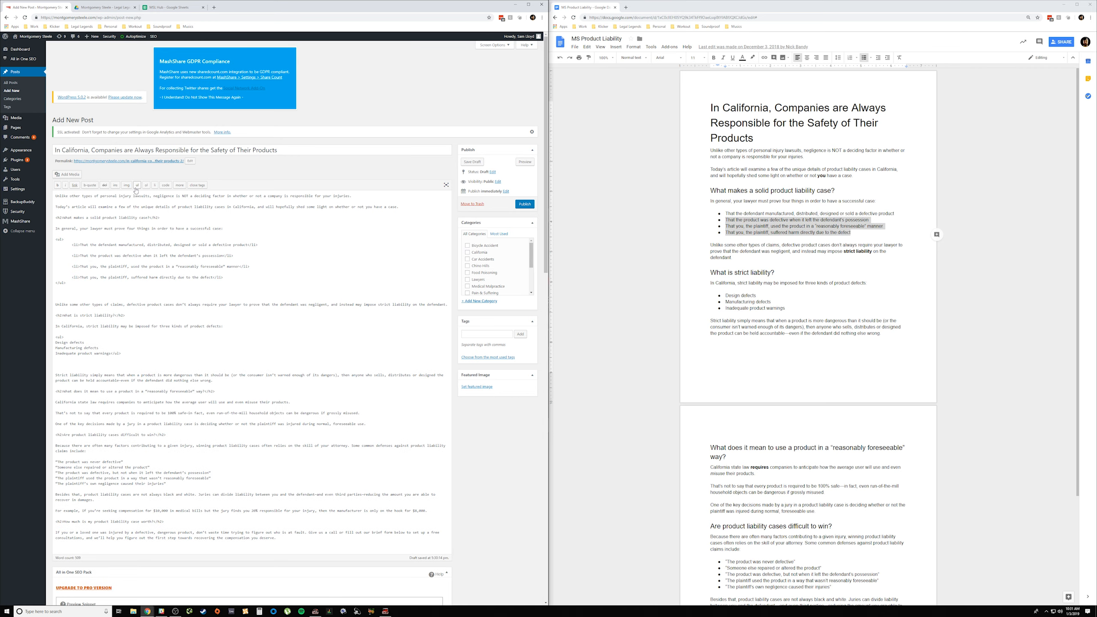
drag(83, 342, 55, 342)
click(155, 185)
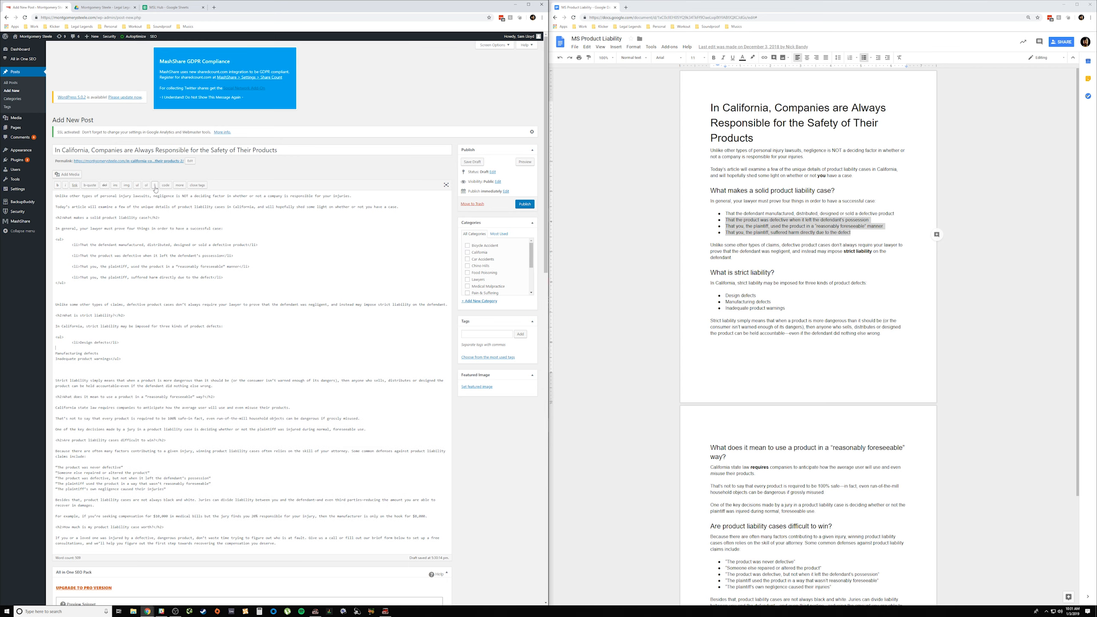
drag(99, 353, 54, 355)
click(154, 185)
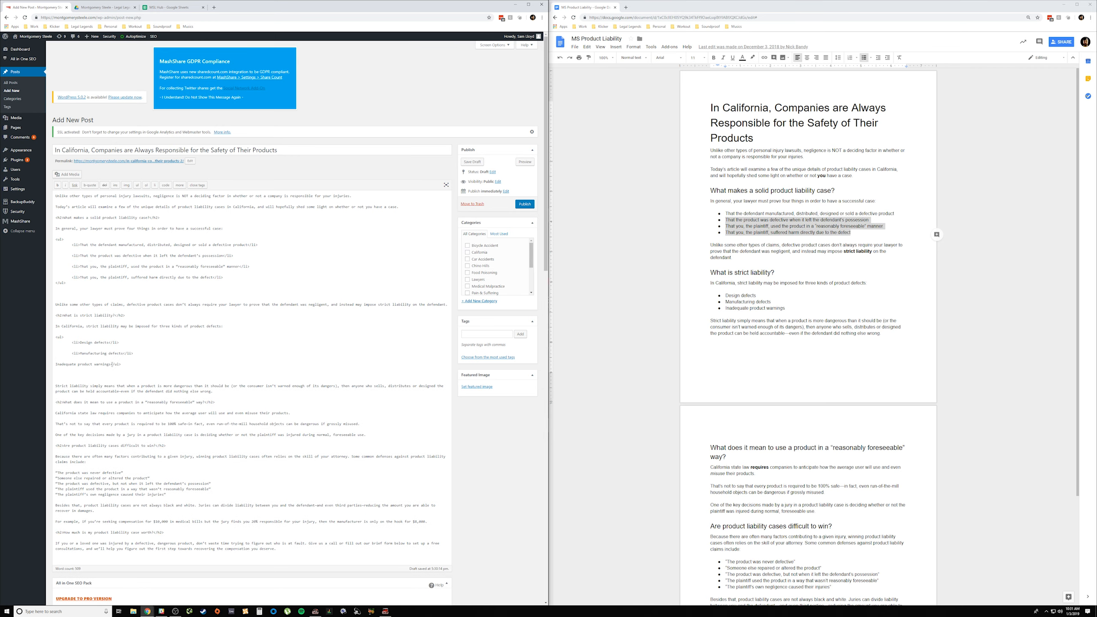
drag(112, 364, 53, 365)
click(155, 186)
Step: Enclose the five quoted common defenses in ul tags and wrap "The product was never defective" in li tags
scroll(817, 446, down, 3)
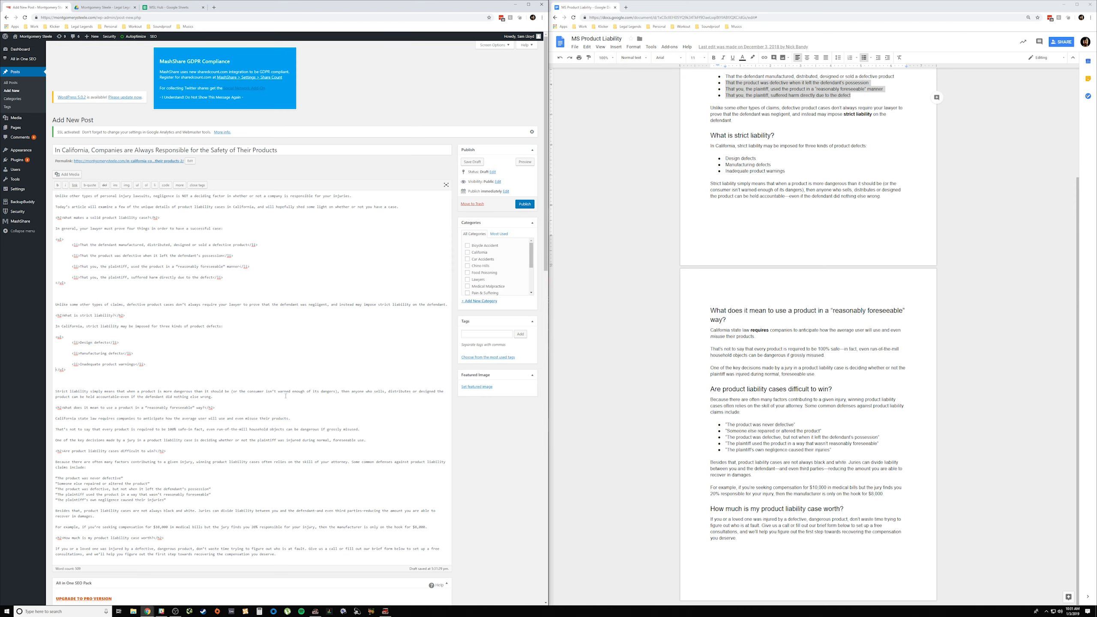
scroll(285, 396, down, 2)
drag(174, 417, 55, 391)
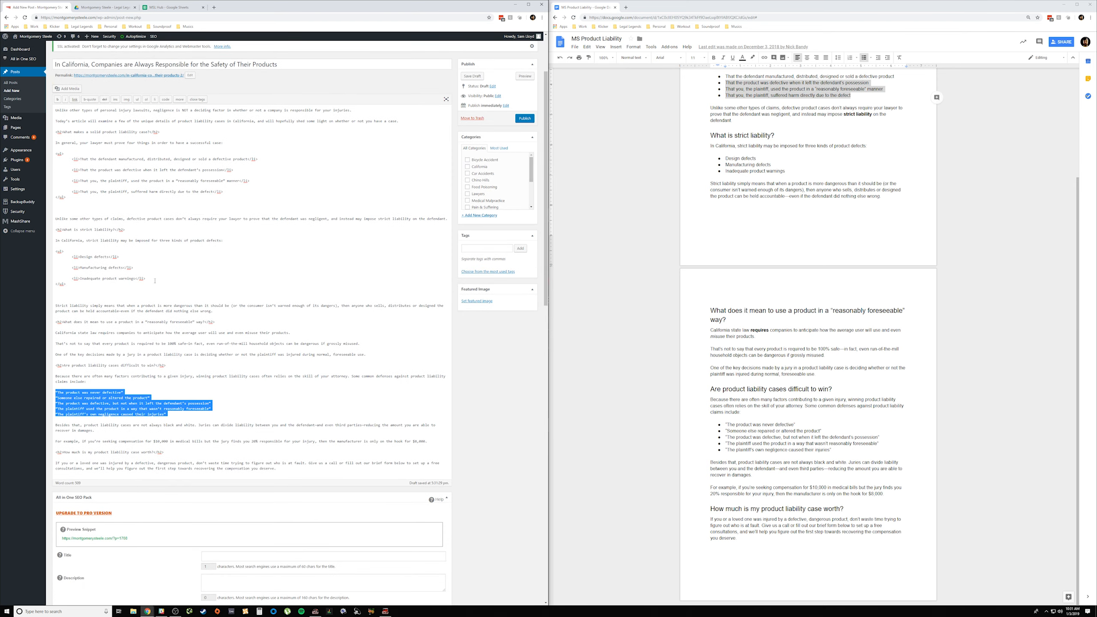
click(137, 99)
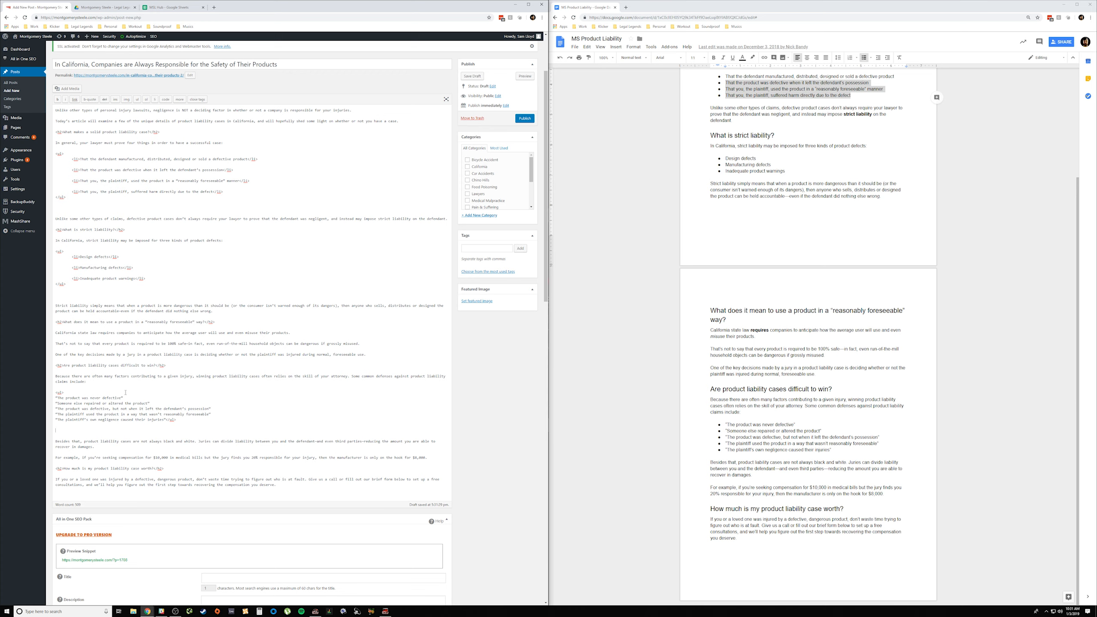
drag(127, 397, 53, 398)
click(155, 99)
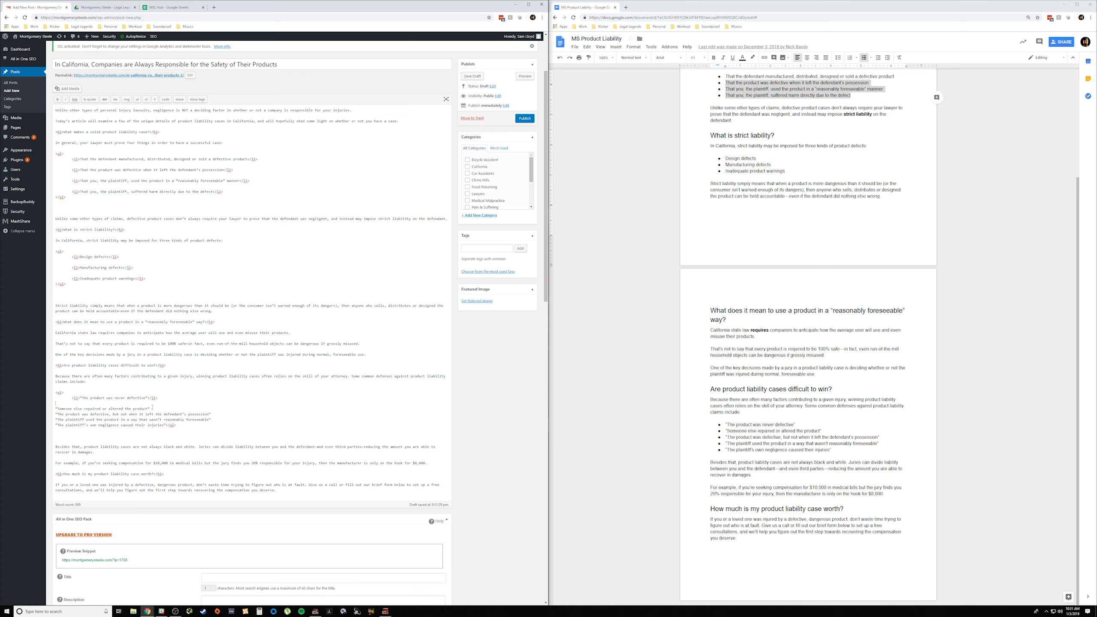
Step: Wrap each of the remaining four quoted defenses, from "Someone else repaired or altered the product" onward, in li tags
drag(148, 408, 54, 409)
click(154, 99)
drag(211, 419, 57, 414)
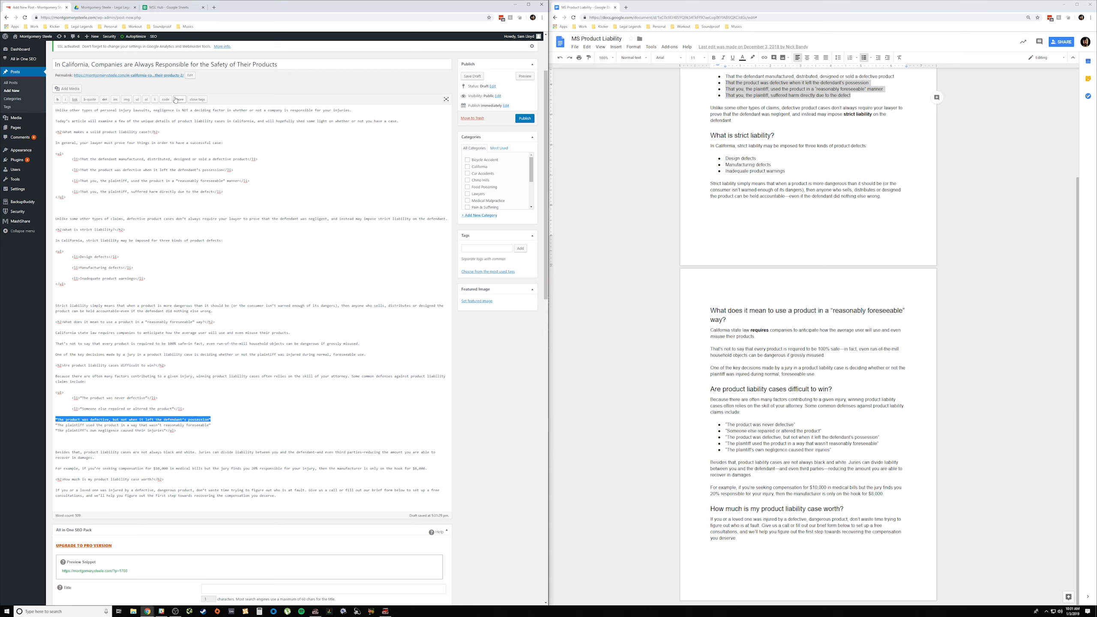
click(155, 99)
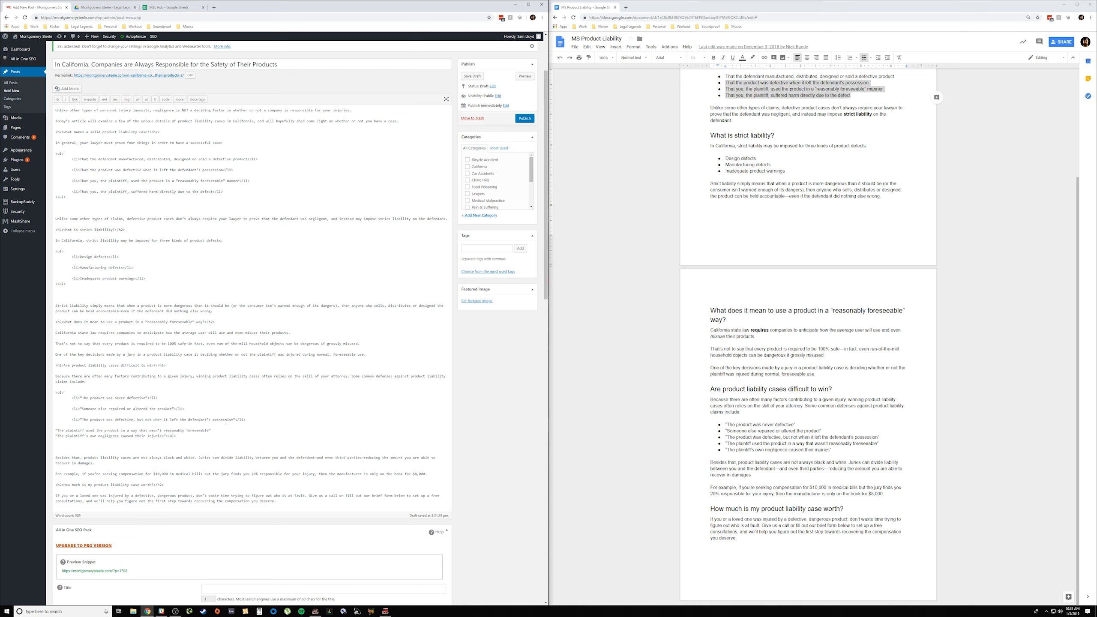
drag(215, 430, 56, 430)
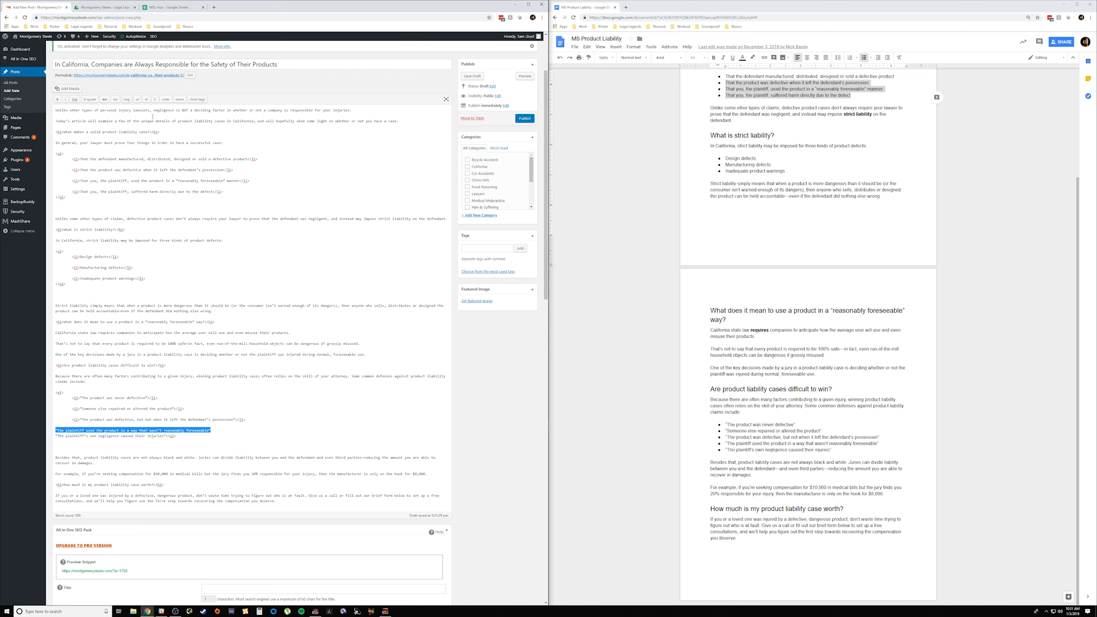
click(155, 100)
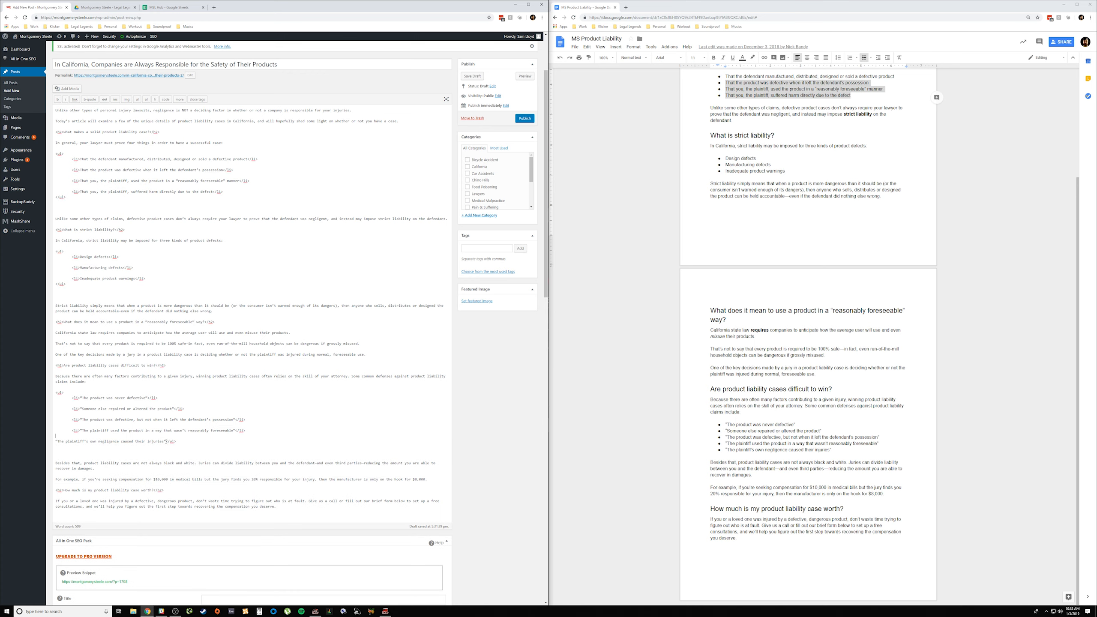
drag(166, 441, 52, 443)
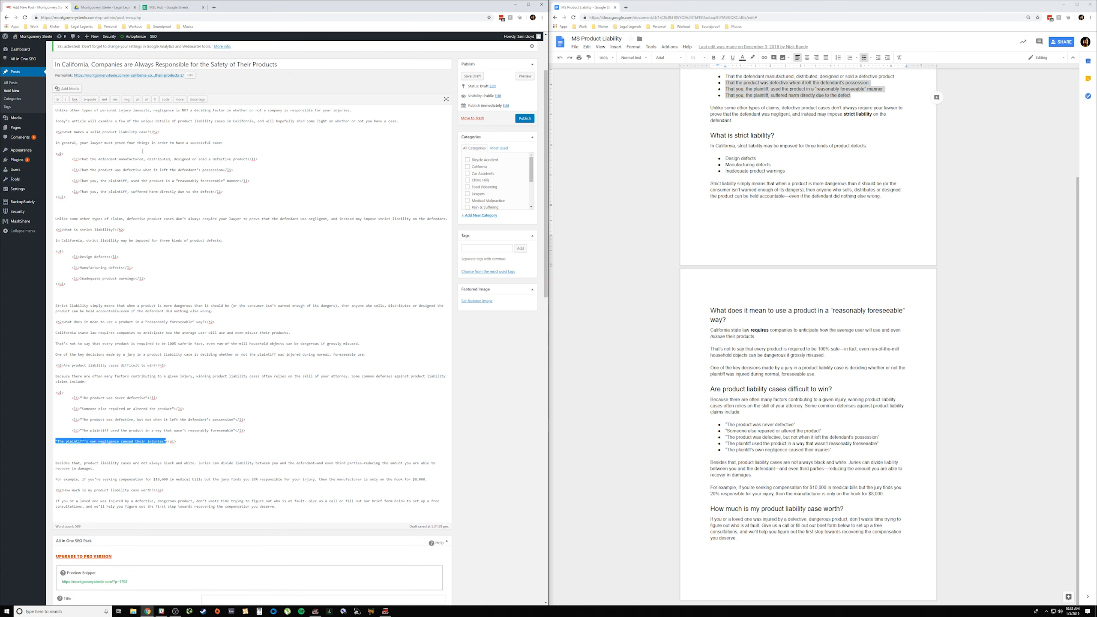
click(156, 100)
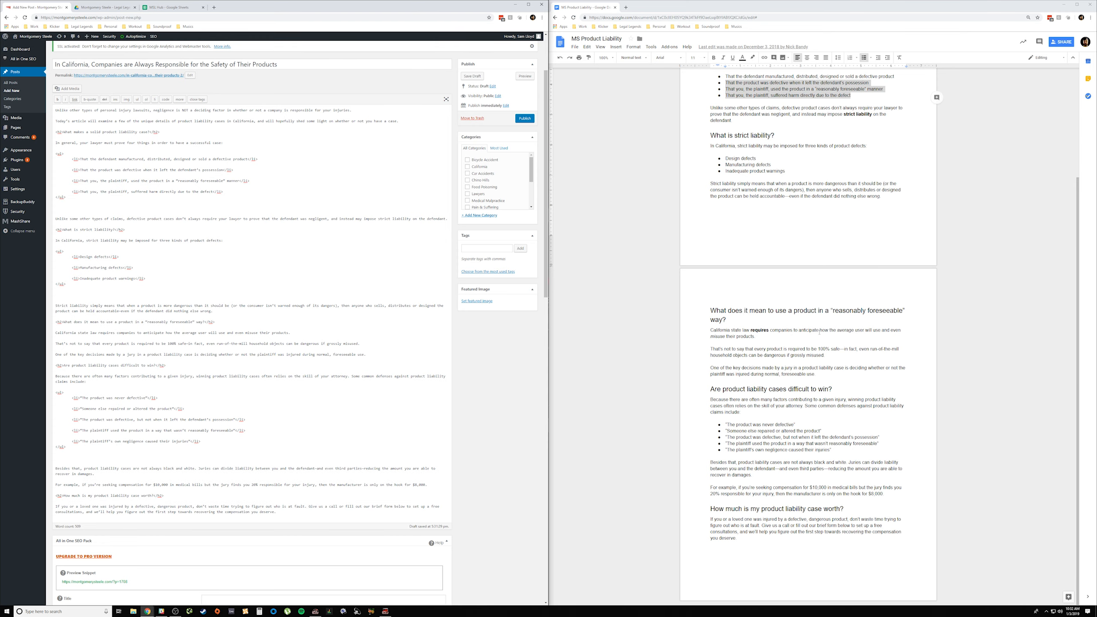
Step: Bold "you" in the introduction and "strict liability" in the paragraph before the "What is strict liability?" heading, following the source document
scroll(819, 332, up, 3)
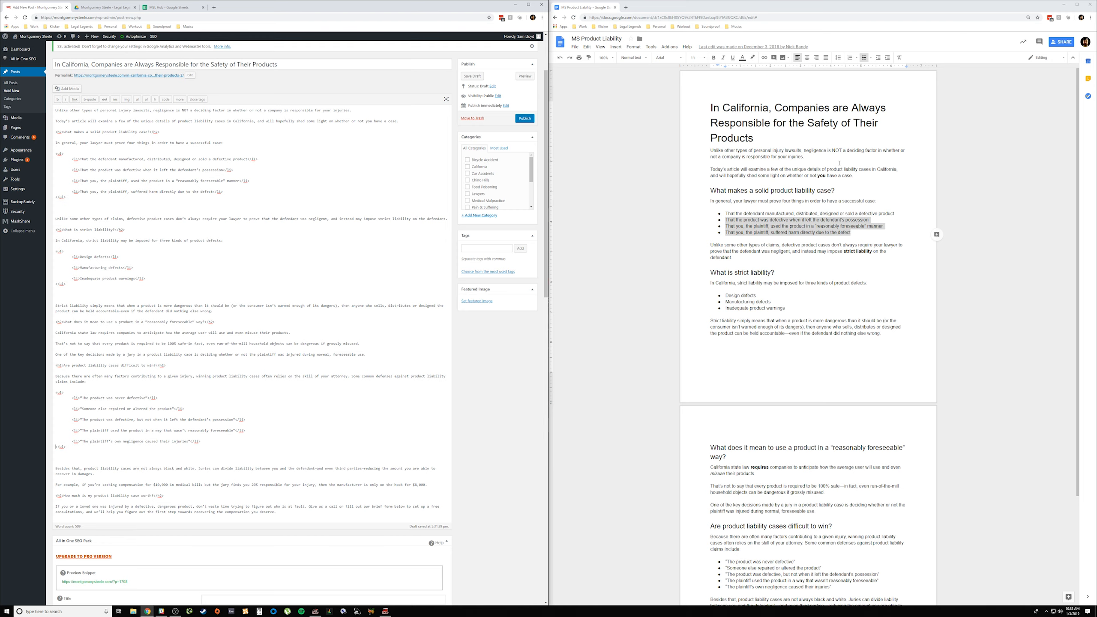
scroll(827, 498, down, 4)
scroll(833, 483, up, 4)
click(825, 175)
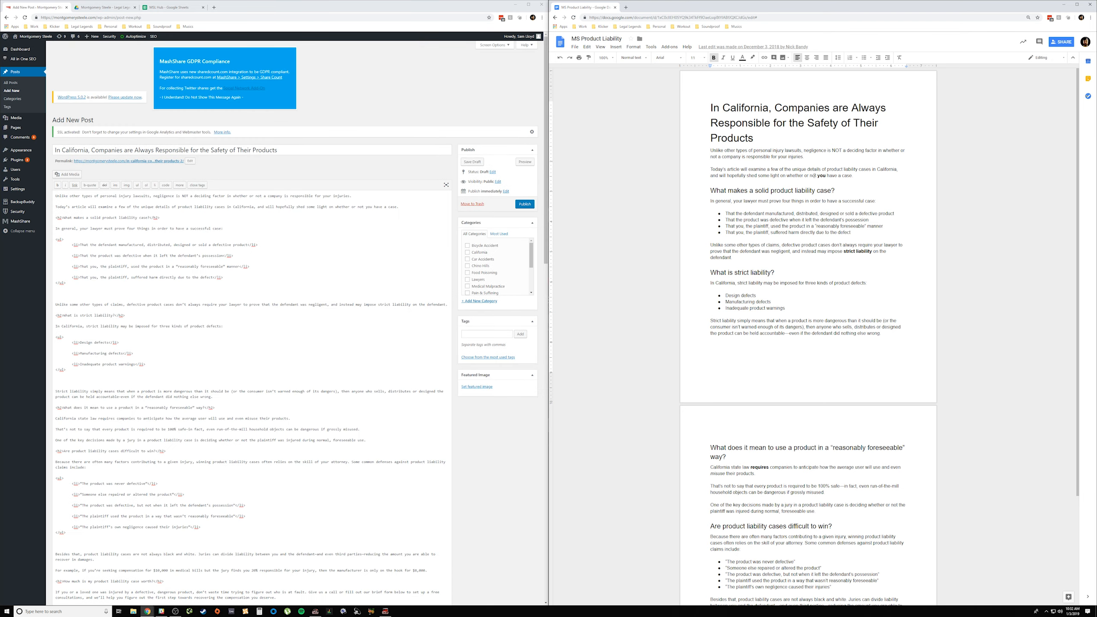
click(371, 207)
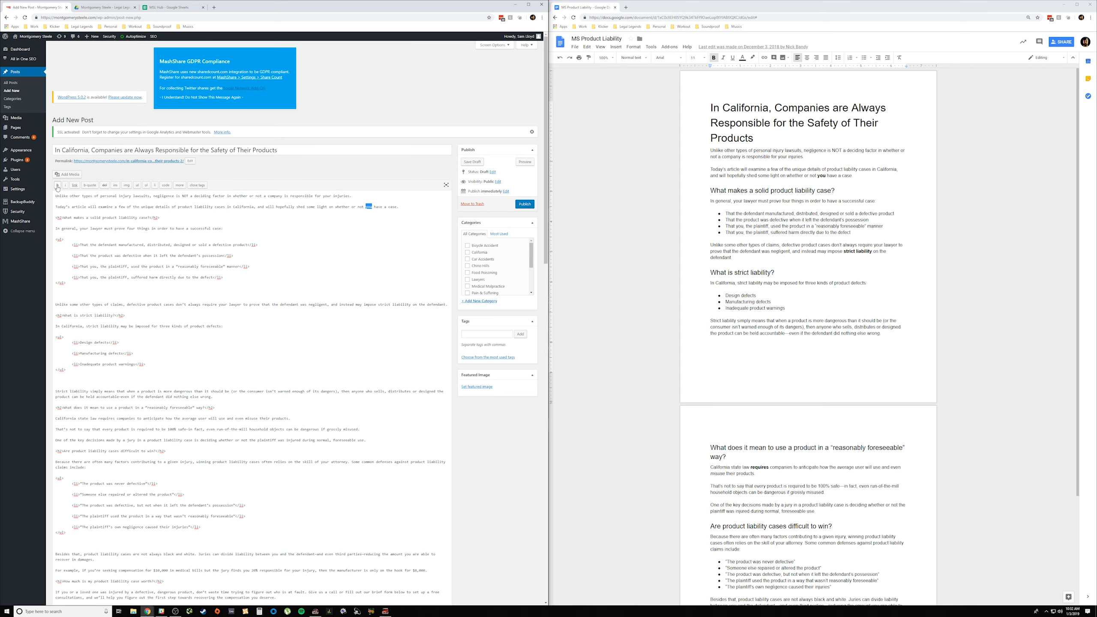
click(58, 186)
drag(378, 304, 410, 305)
click(57, 185)
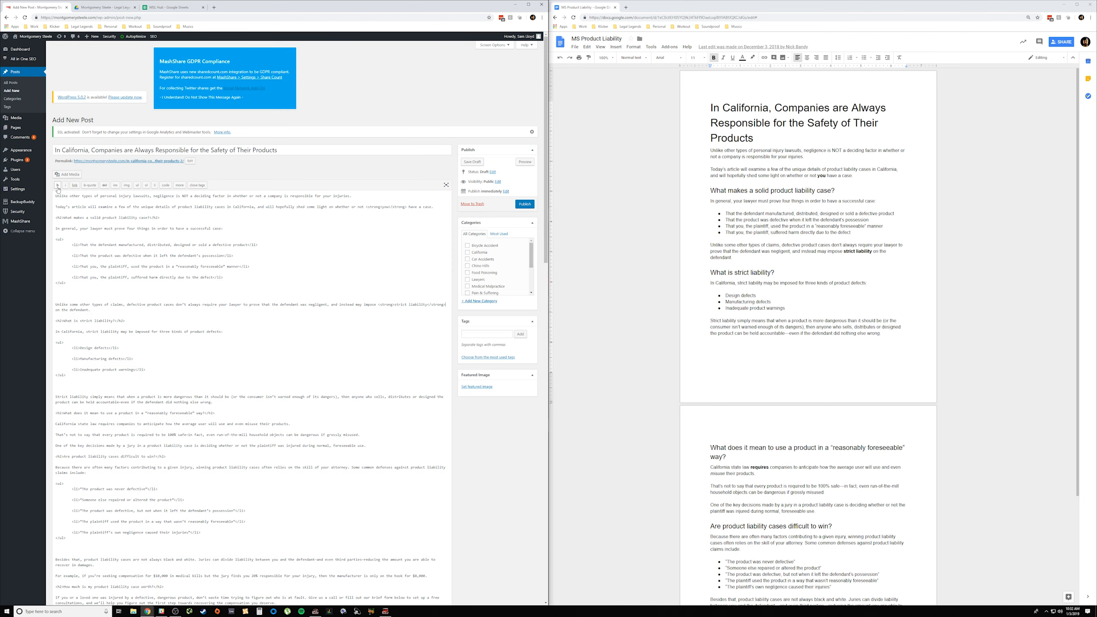
Step: In the "California state law" sentence, bold "requires" and italicize the "mis" in "misuse"
scroll(836, 301, down, 3)
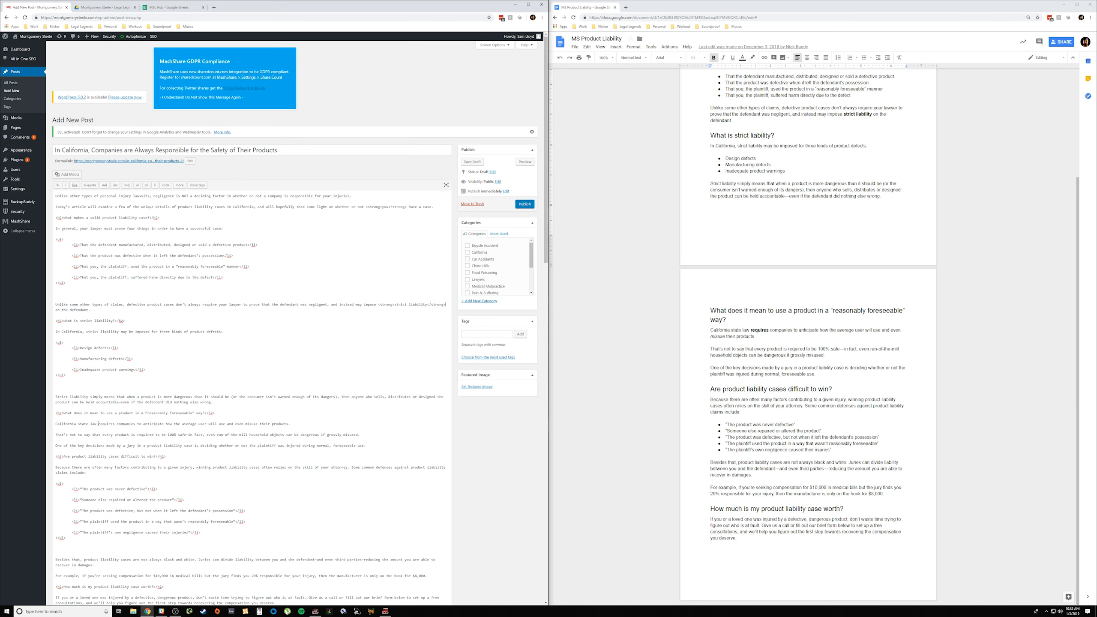
drag(98, 423, 115, 424)
click(59, 187)
drag(281, 424, 289, 423)
click(65, 188)
scroll(823, 450, up, 3)
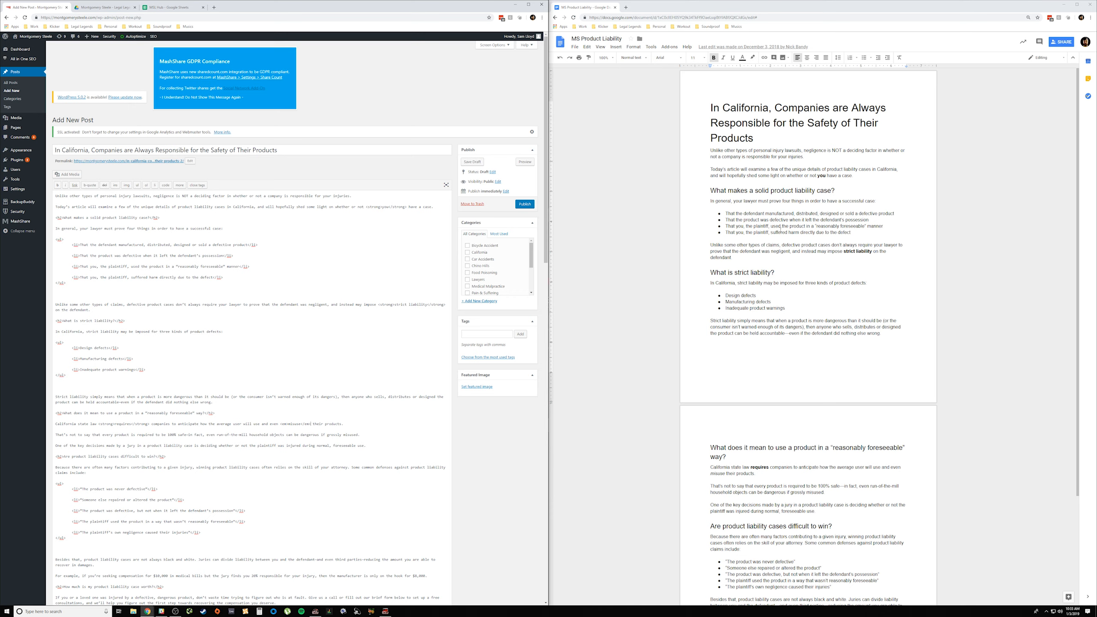
scroll(821, 275, down, 3)
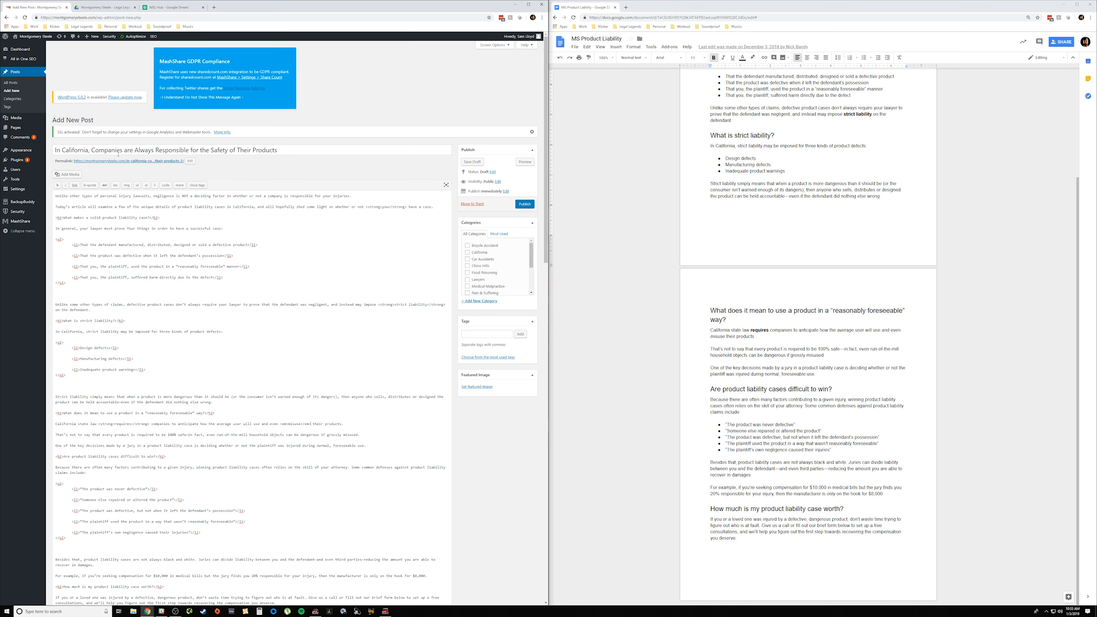
Step: Assign the post to the Product Liability category and look over the SEO and social sharing sections below the article
scroll(498, 259, down, 3)
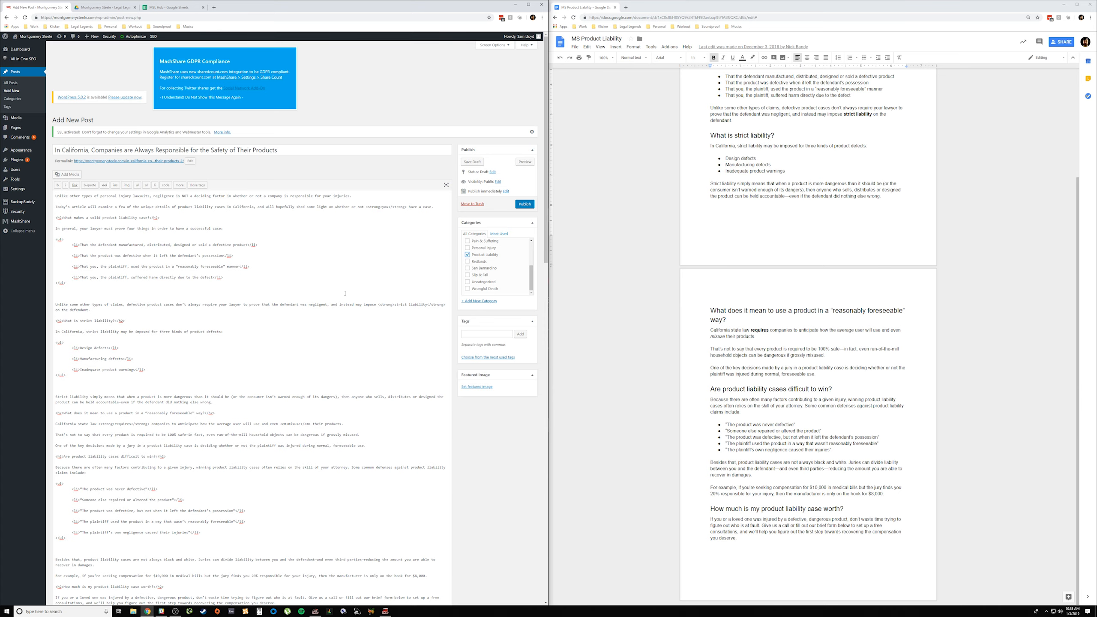
scroll(345, 293, down, 6)
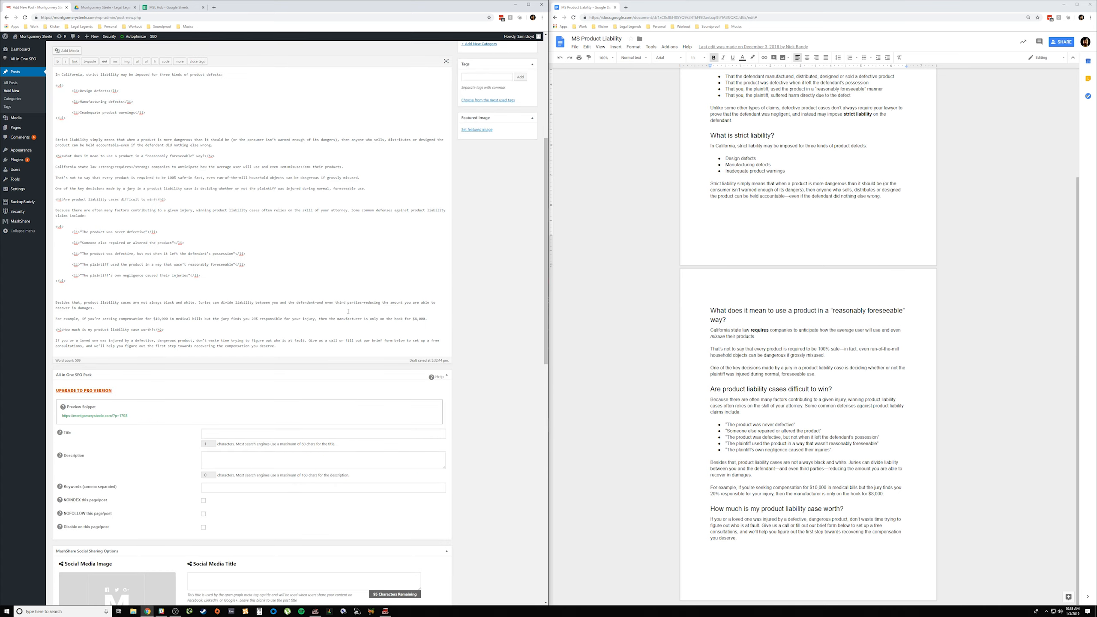
scroll(348, 311, up, 10)
scroll(349, 312, down, 16)
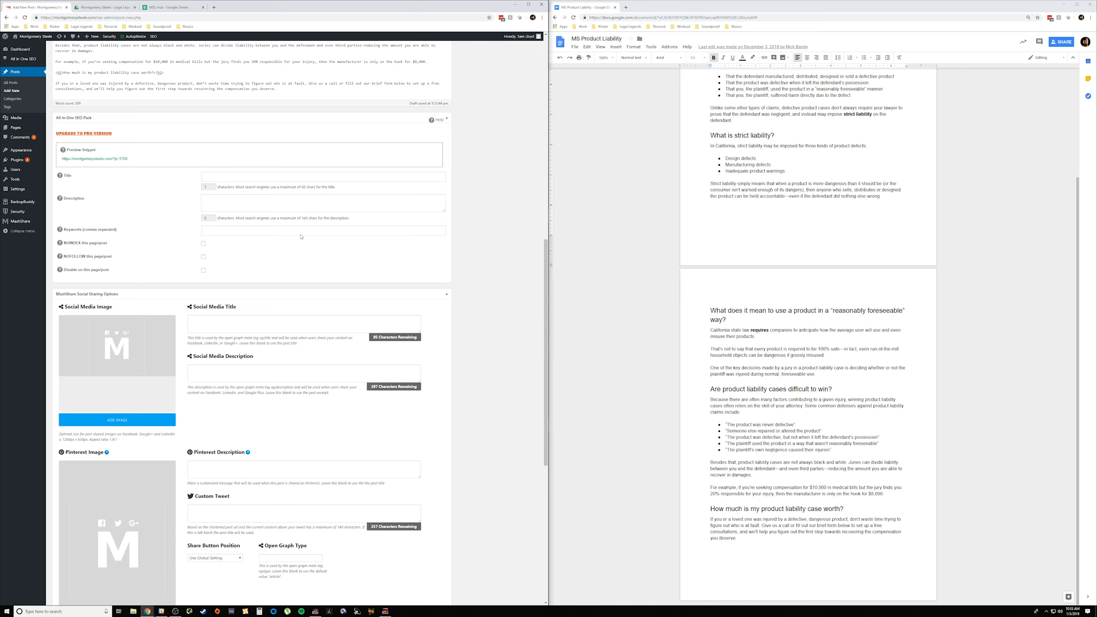
scroll(315, 264, down, 4)
scroll(316, 333, up, 12)
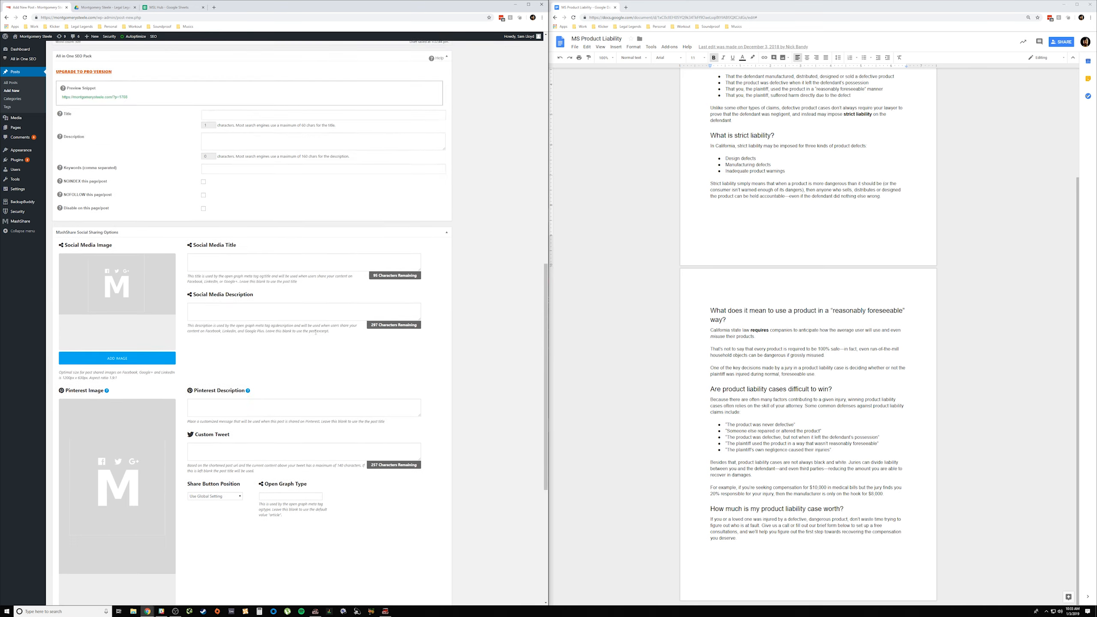
scroll(316, 333, up, 4)
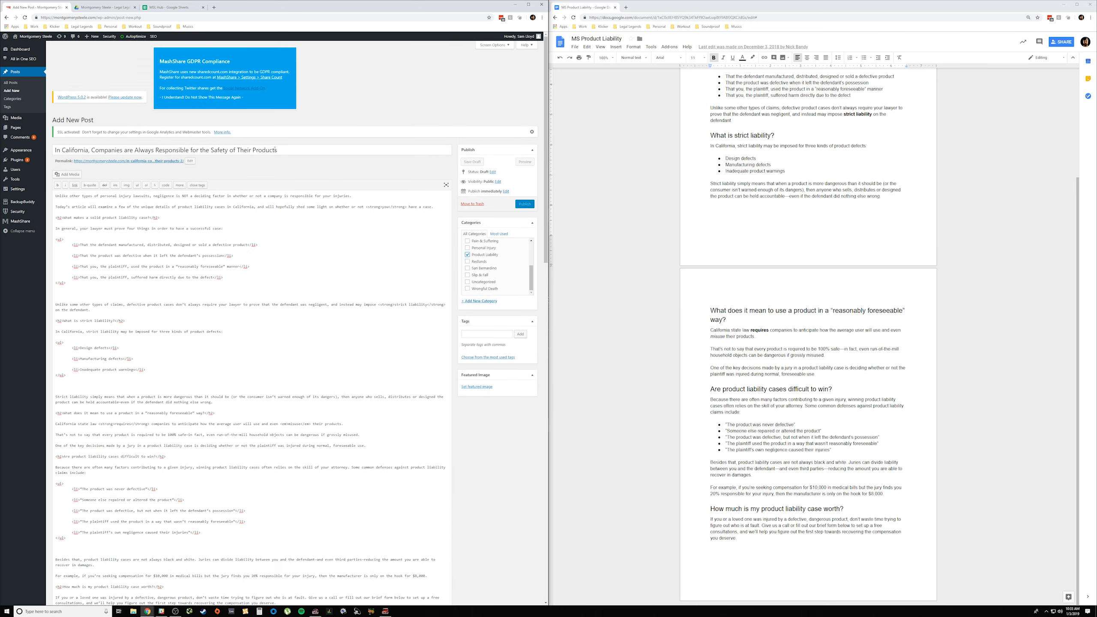
Step: Copy the post title into the All in One SEO Pack title
drag(277, 150, 55, 150)
key(ctrl+c)
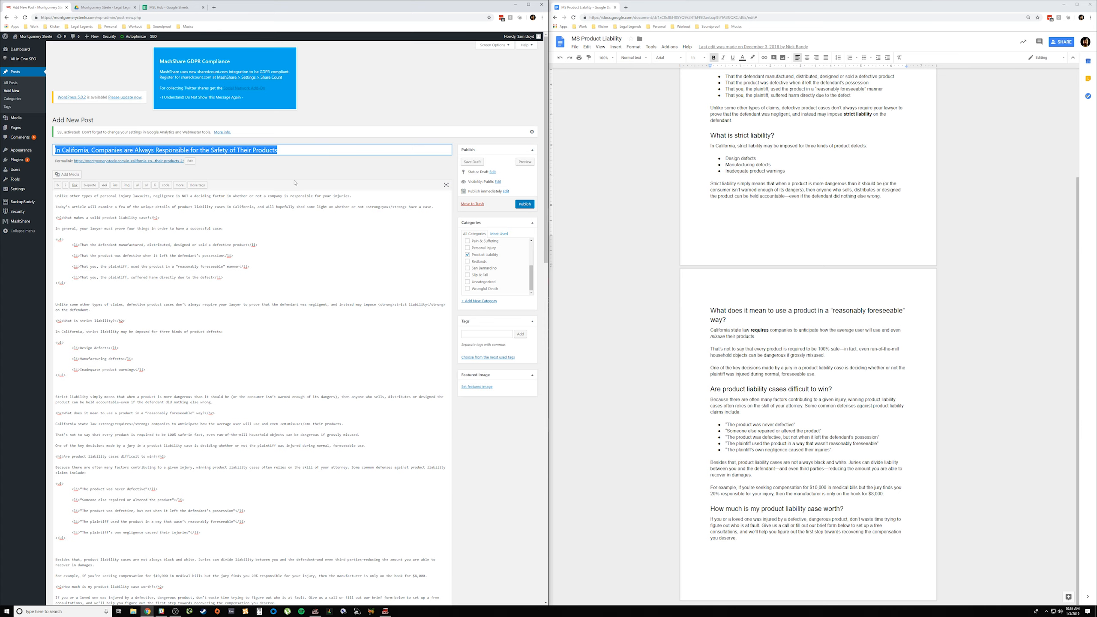
scroll(294, 183, down, 11)
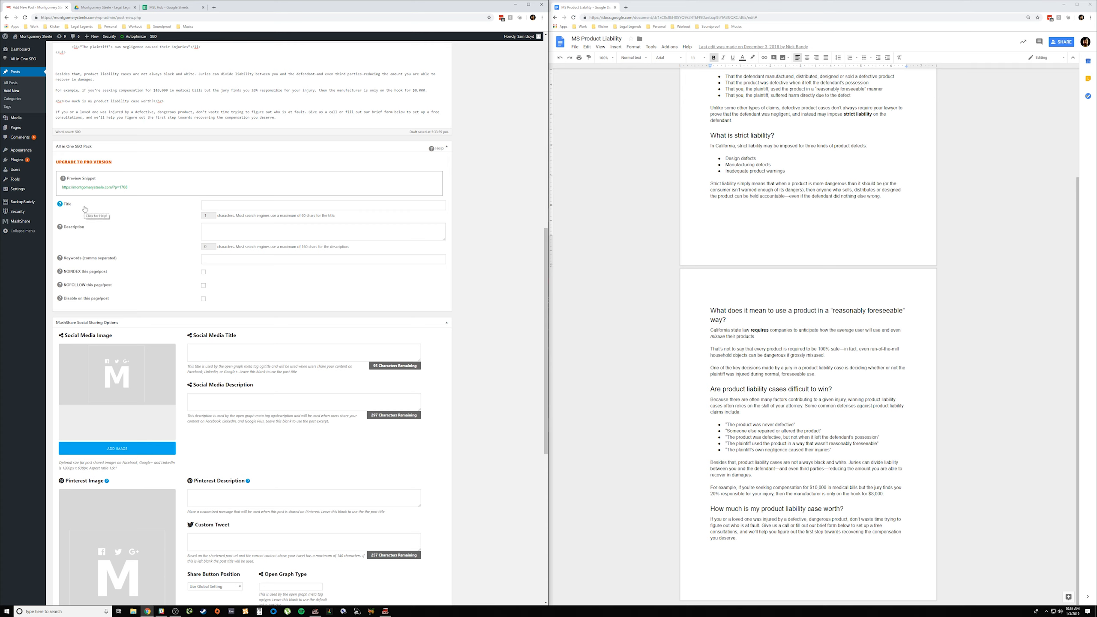
click(212, 206)
key(ctrl+v)
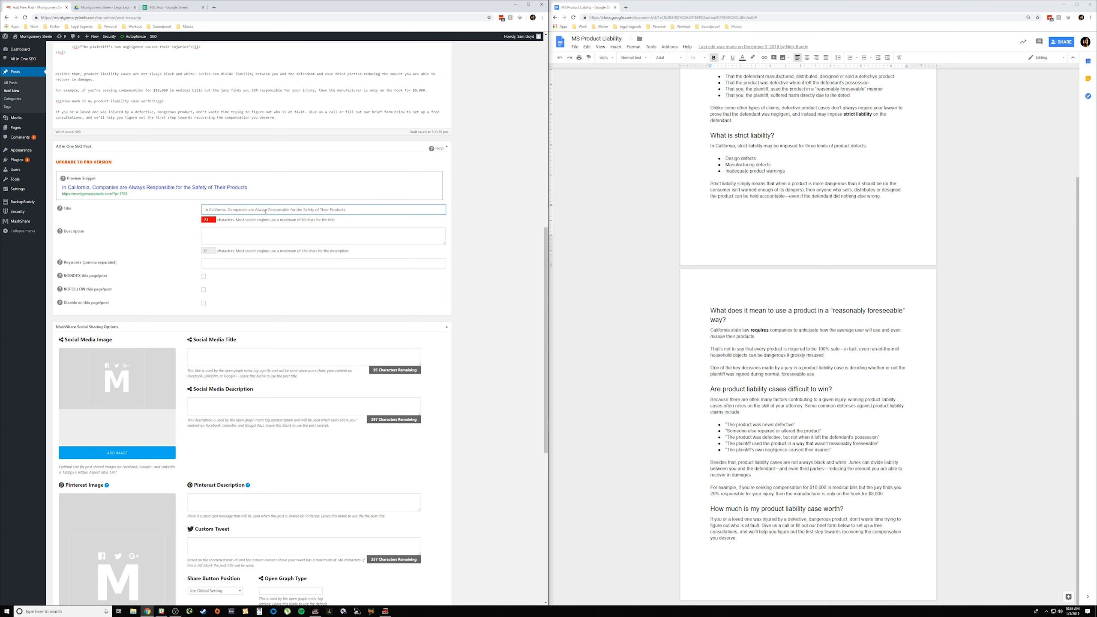
Step: Shorten the SEO title to "In CA, Companies are Responsible for the Safety of Products"
key(BackSpace)
key(BackSpace)
key(BackSpace)
key(BackSpace)
key(BackSpace)
key(BackSpace)
key(BackSpace)
key(BackSpace)
key(BackSpace)
key(BackSpace)
key(BackSpace)
key(BackSpace)
key(BackSpace)
key(BackSpace)
key(BackSpace)
key(BackSpace)
key(BackSpace)
text(CA)
scroll(232, 258, up, 2)
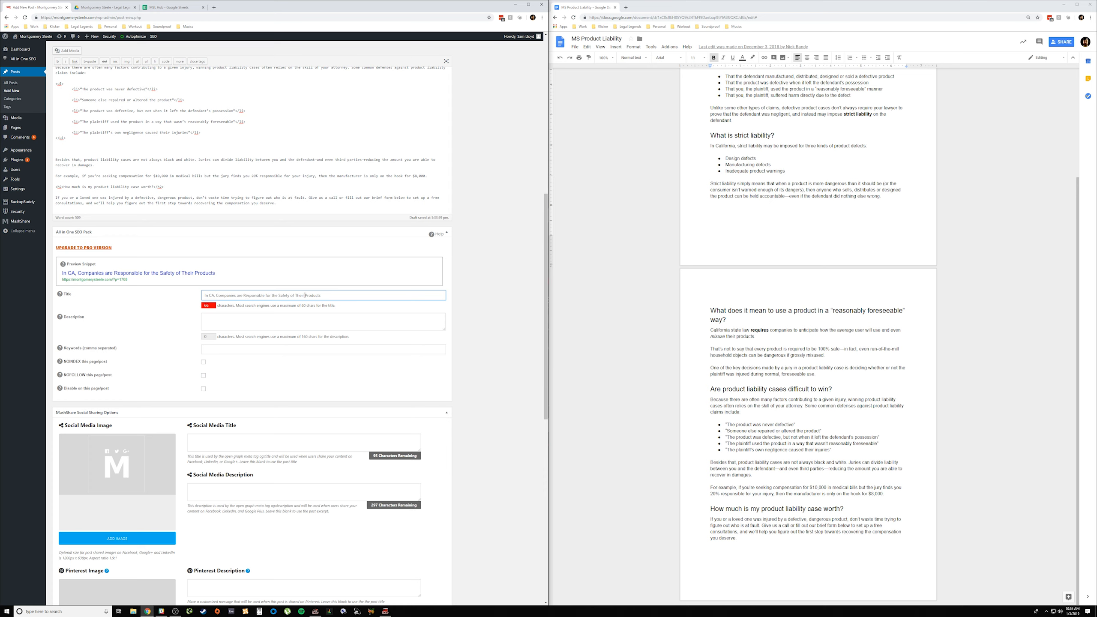
key(BackSpace)
key(BackSpace)
key(BackSpace)
key(BackSpace)
key(BackSpace)
key(BackSpace)
Step: Copy the article's two introductory paragraphs into the SEO description
scroll(262, 297, up, 10)
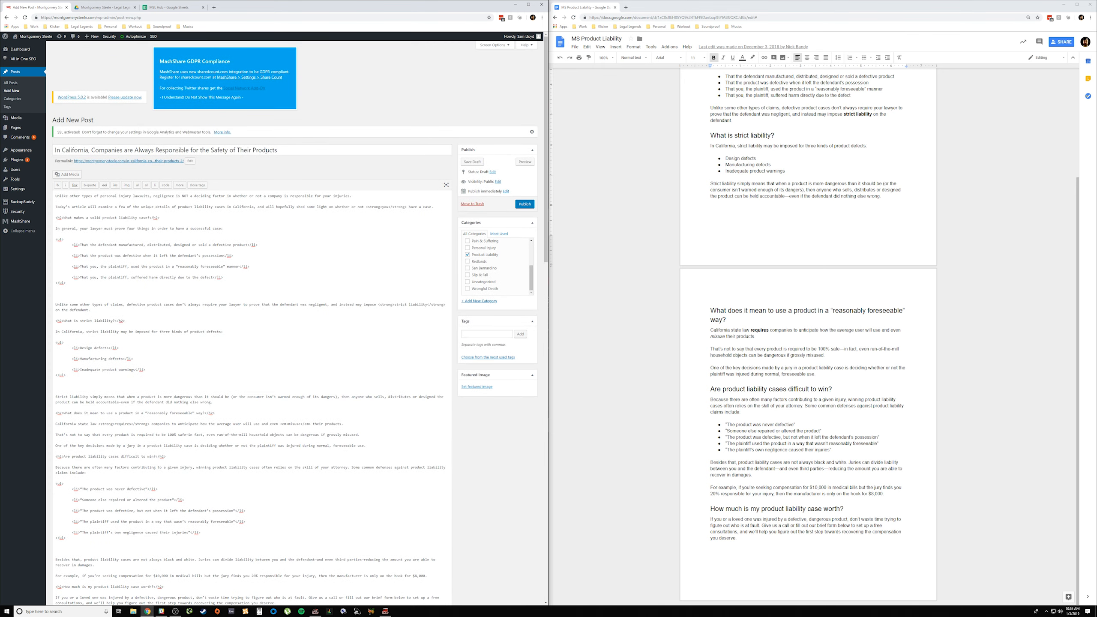
scroll(266, 151, down, 8)
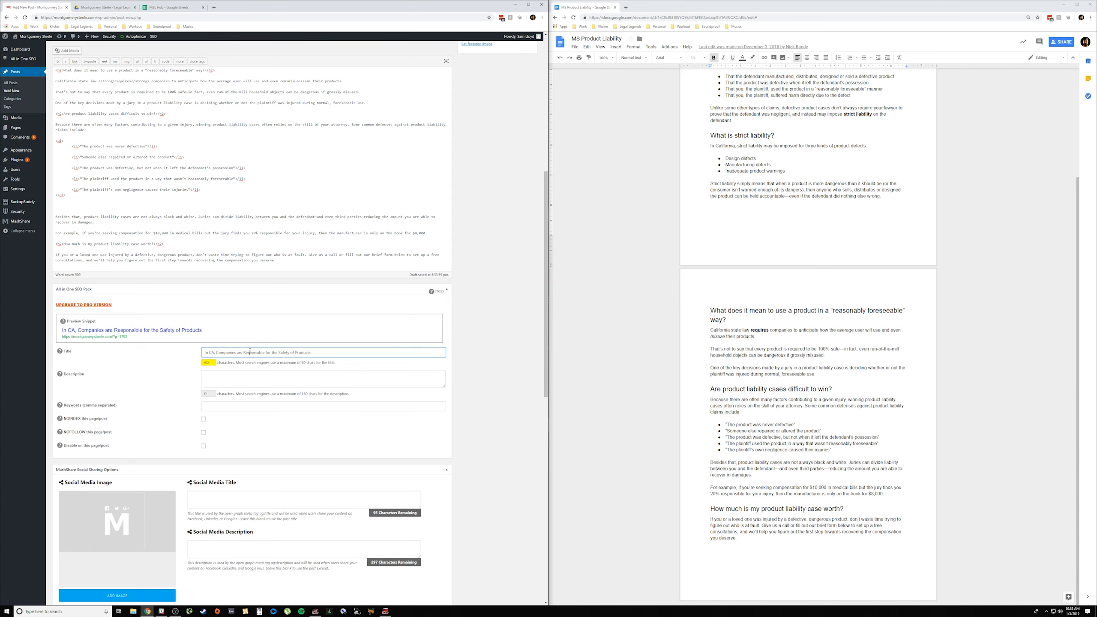
click(228, 374)
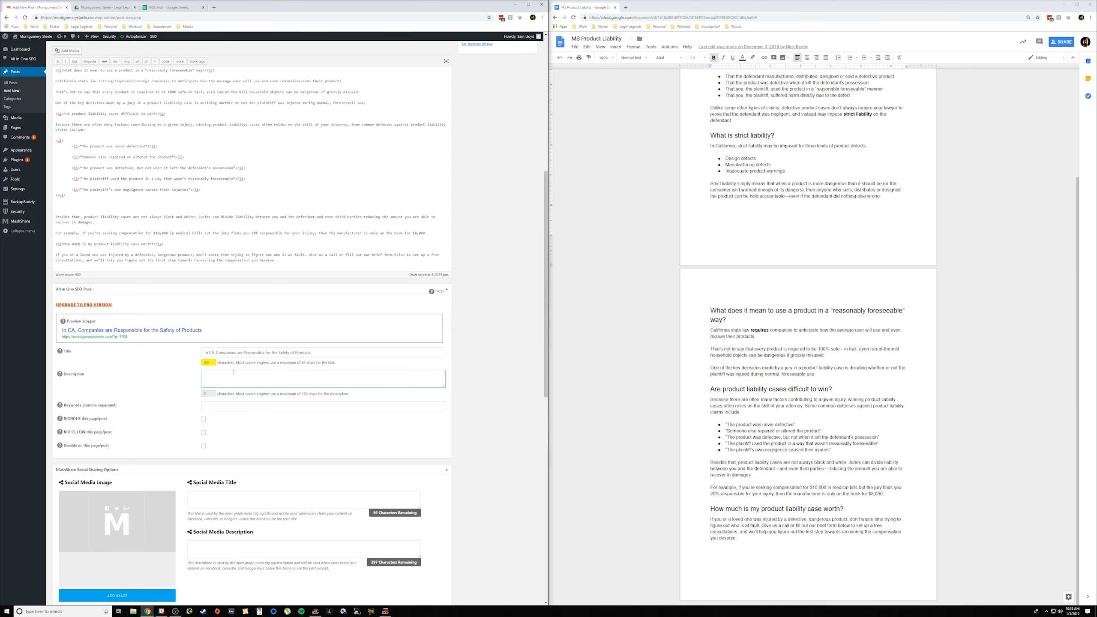
scroll(234, 372, up, 10)
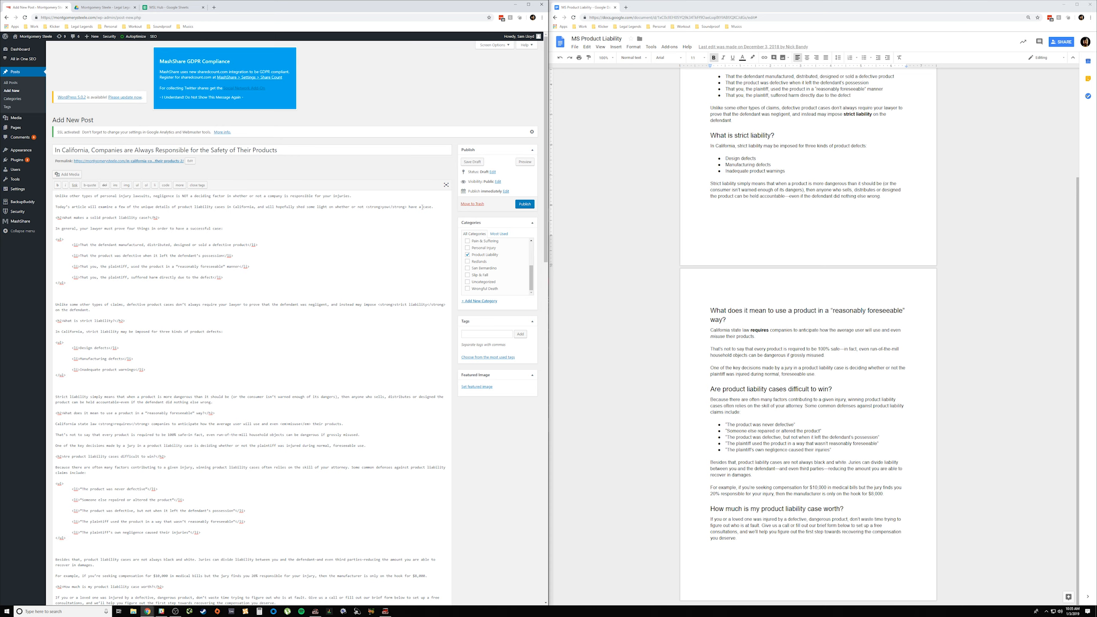
drag(437, 207, 48, 197)
key(ctrl+c)
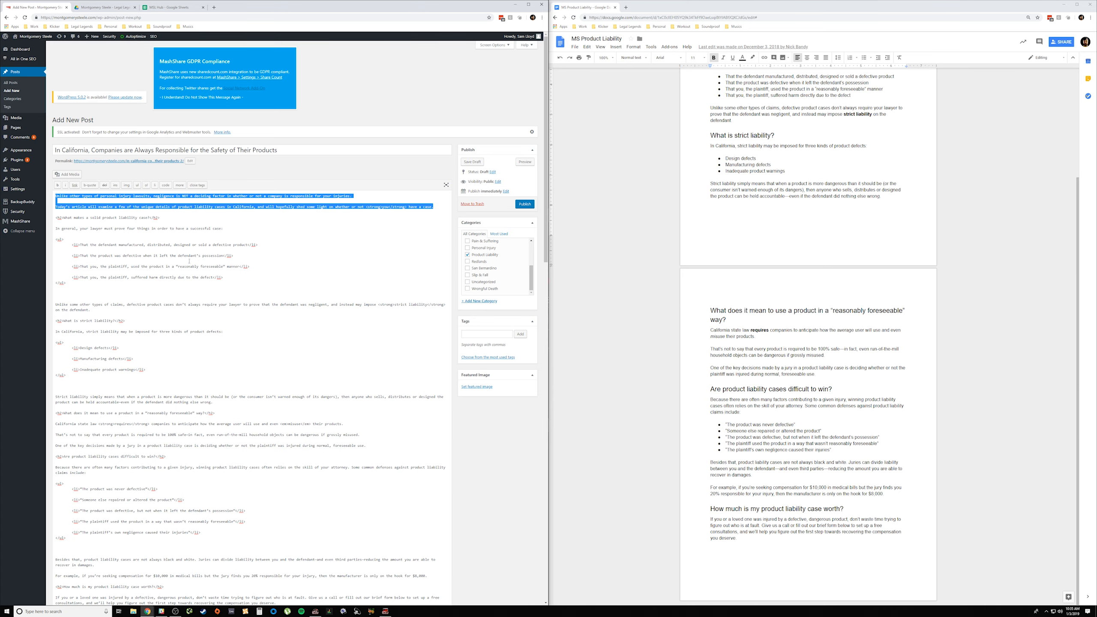
click(189, 261)
scroll(203, 289, down, 10)
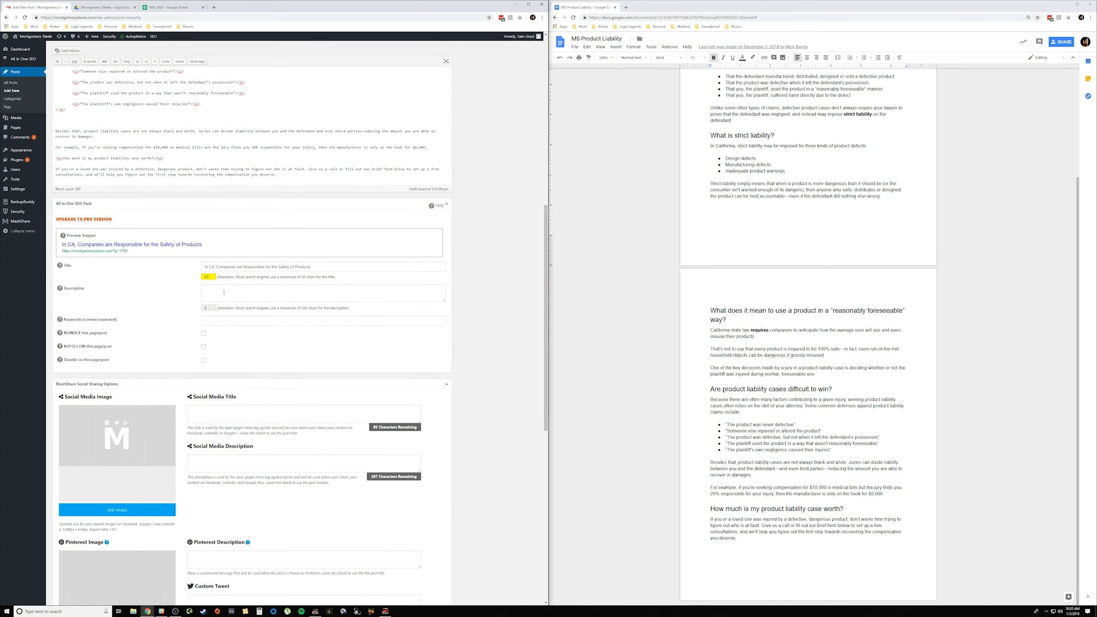
click(224, 293)
key(ctrl+v)
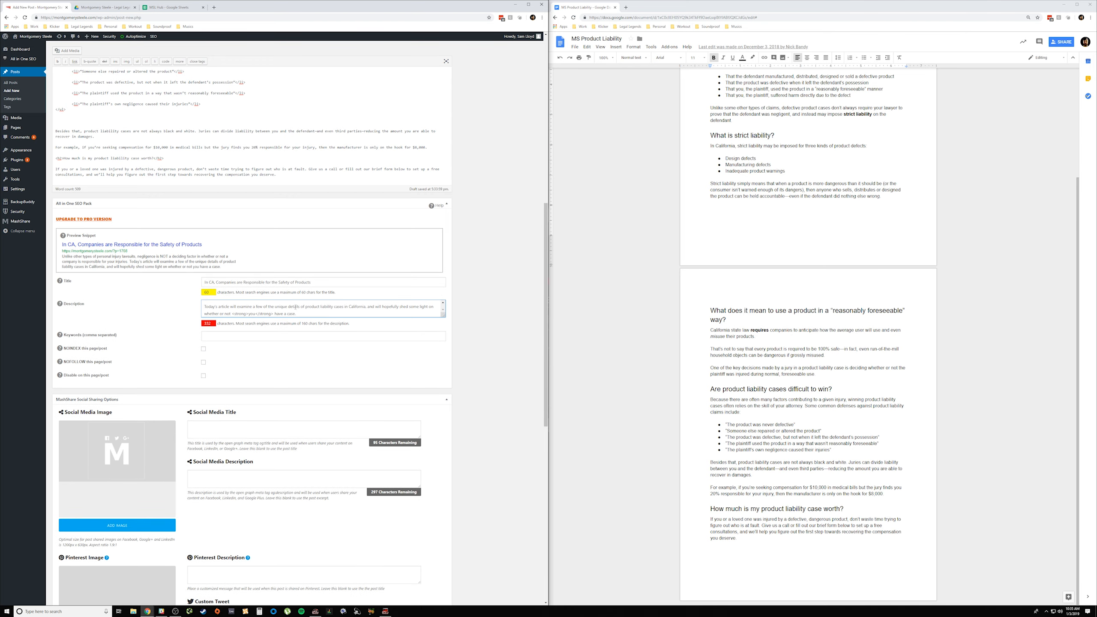
Step: In the SEO description, remove the strong tags around "you" and delete the closing clause from "and will hopefully" onward
scroll(295, 307, down, 1)
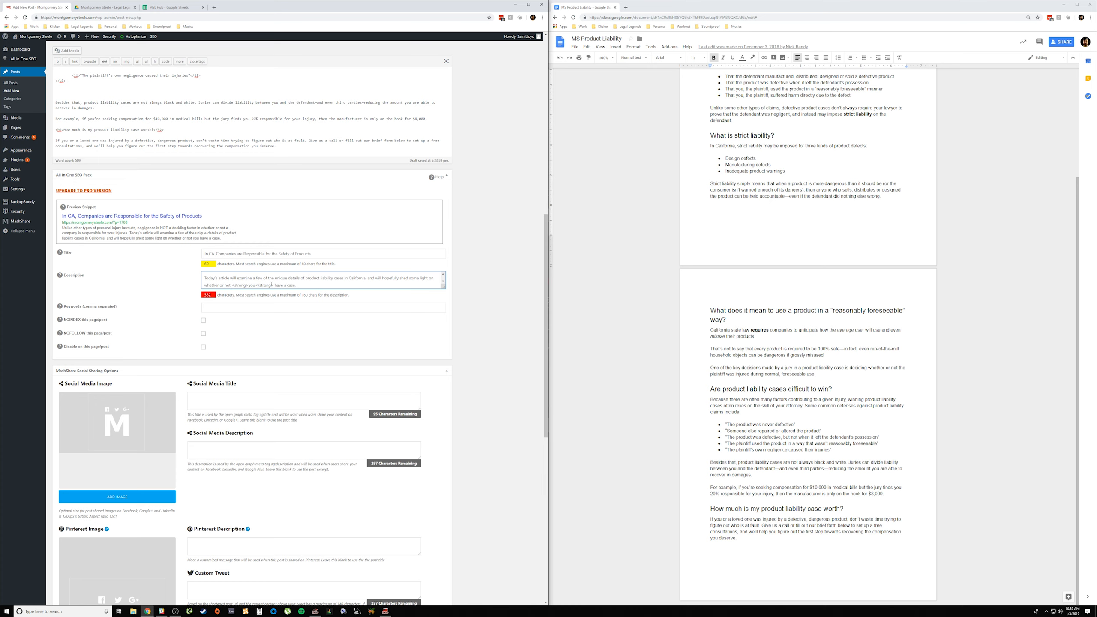
key(BackSpace)
key(BackSpace)
key(BackSpace)
key(BackSpace)
key(BackSpace)
key(BackSpace)
drag(372, 281, 375, 284)
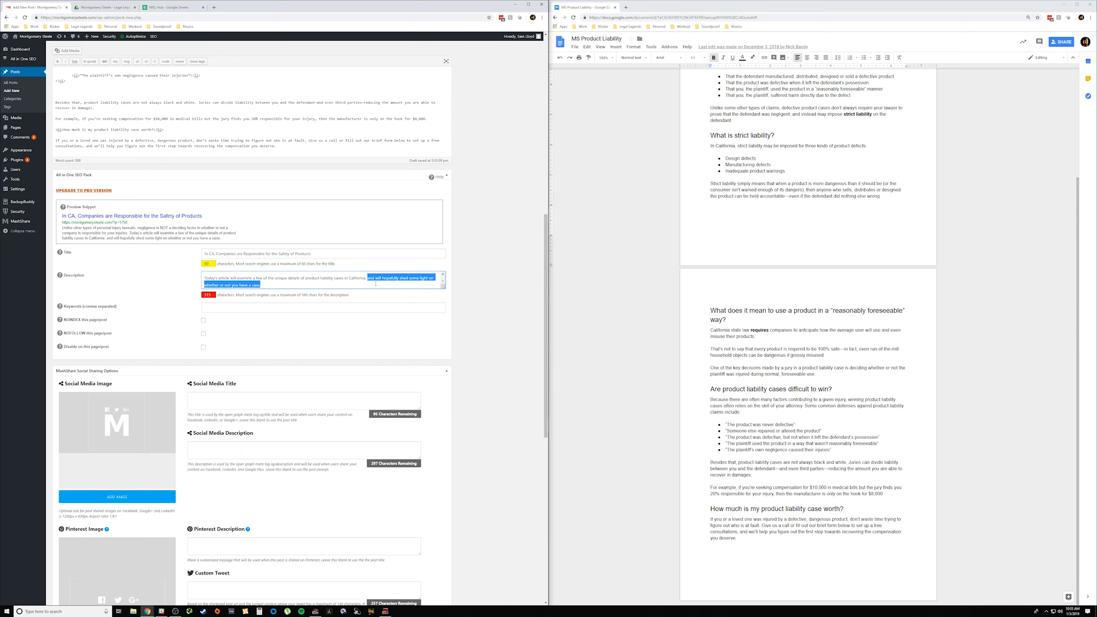
key(BackSpace)
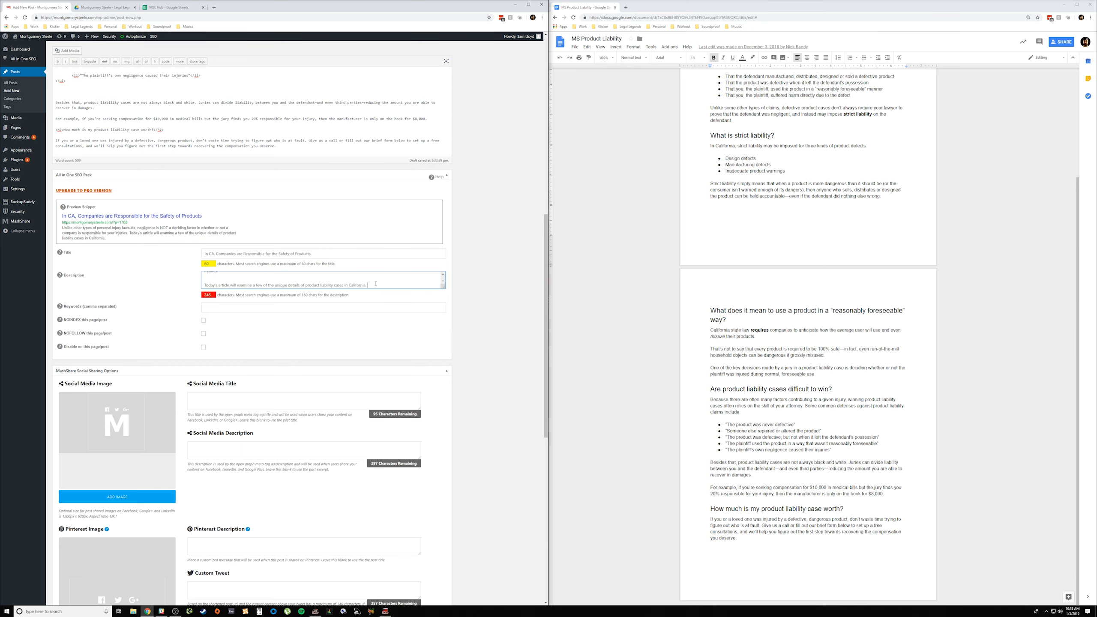
Step: Delete the opening "Unlike other types of personal injury lawsuits" sentence and the blank lines above "Today's article" from the SEO description
scroll(375, 284, down, 1)
scroll(300, 256, up, 2)
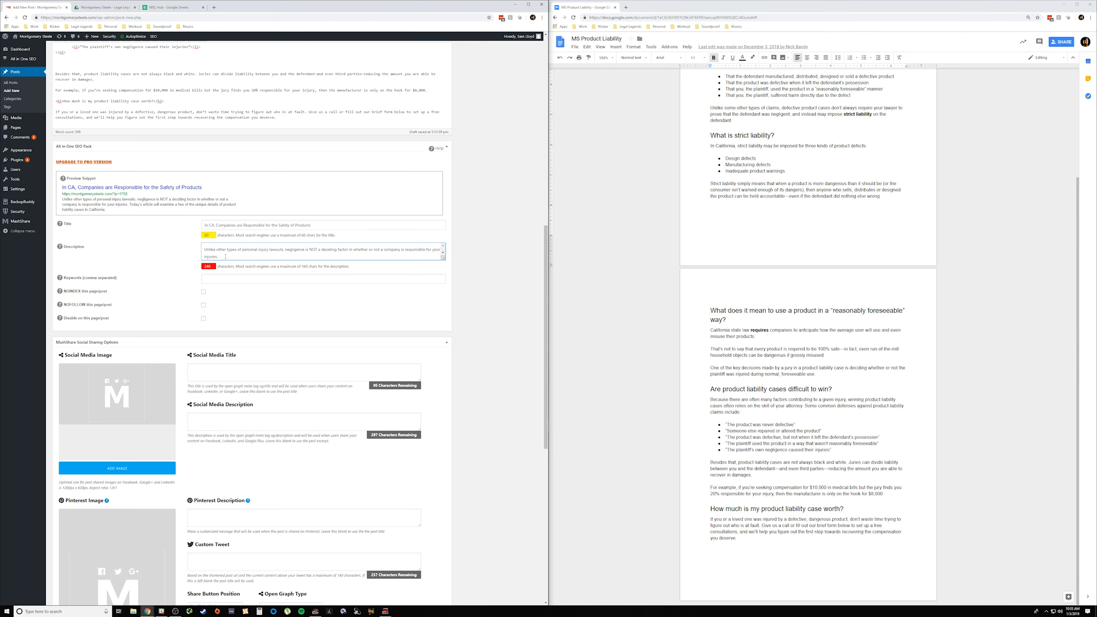
drag(225, 256, 205, 250)
key(BackSpace)
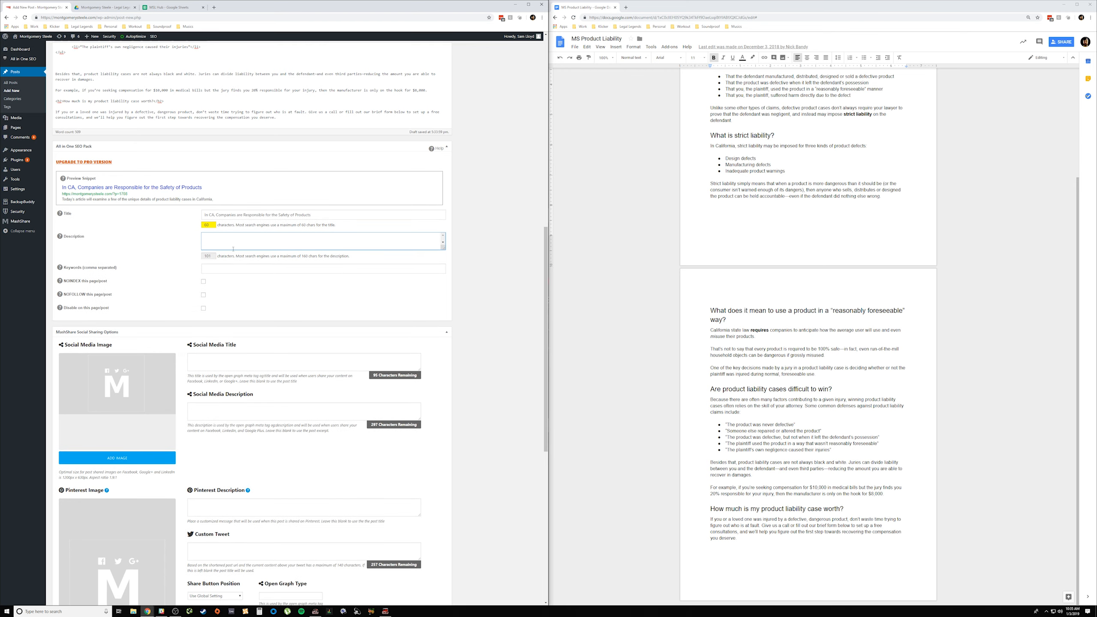
scroll(271, 290, up, 3)
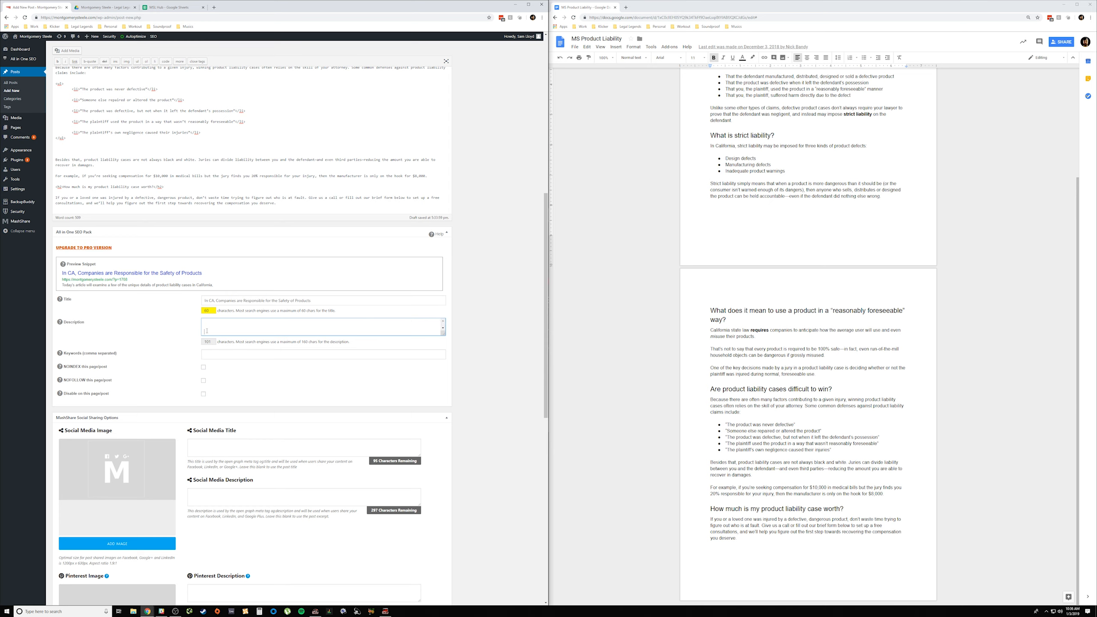
key(BackSpace)
key(BackSpace)
Step: Copy the clause starting "and will hopefully shed some light" from the article's second introductory paragraph
scroll(206, 327, up, 9)
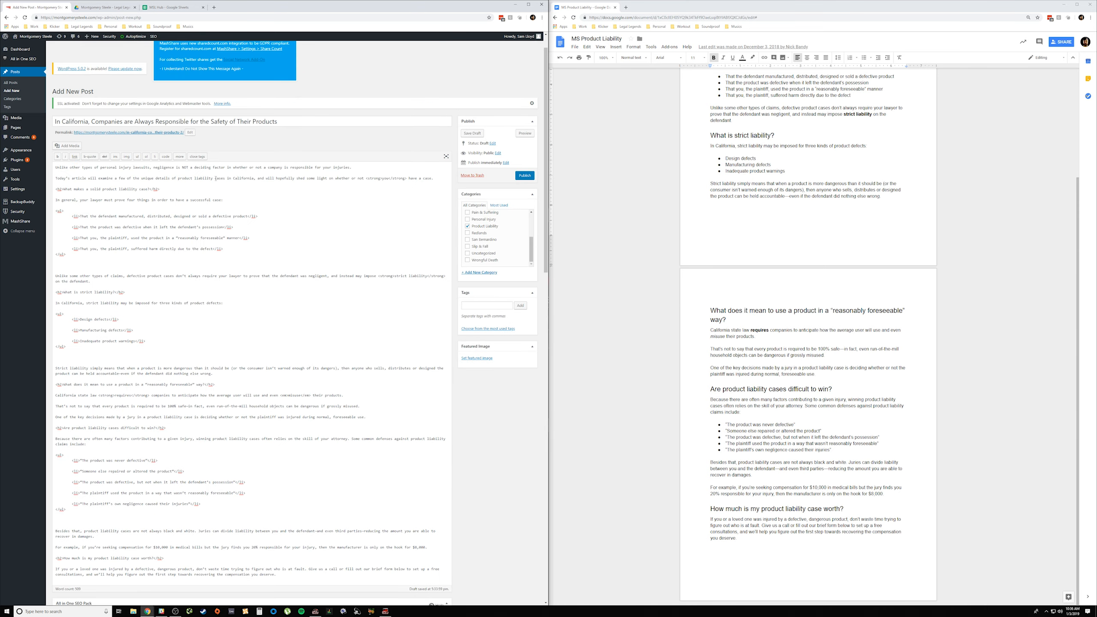
drag(258, 178, 317, 185)
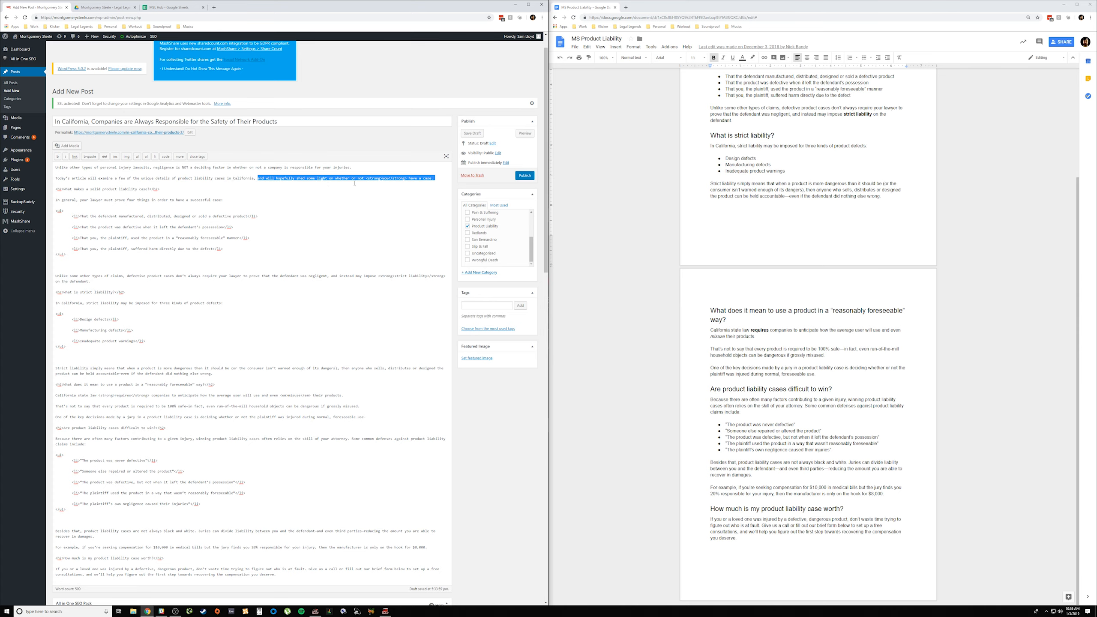
scroll(333, 374, down, 8)
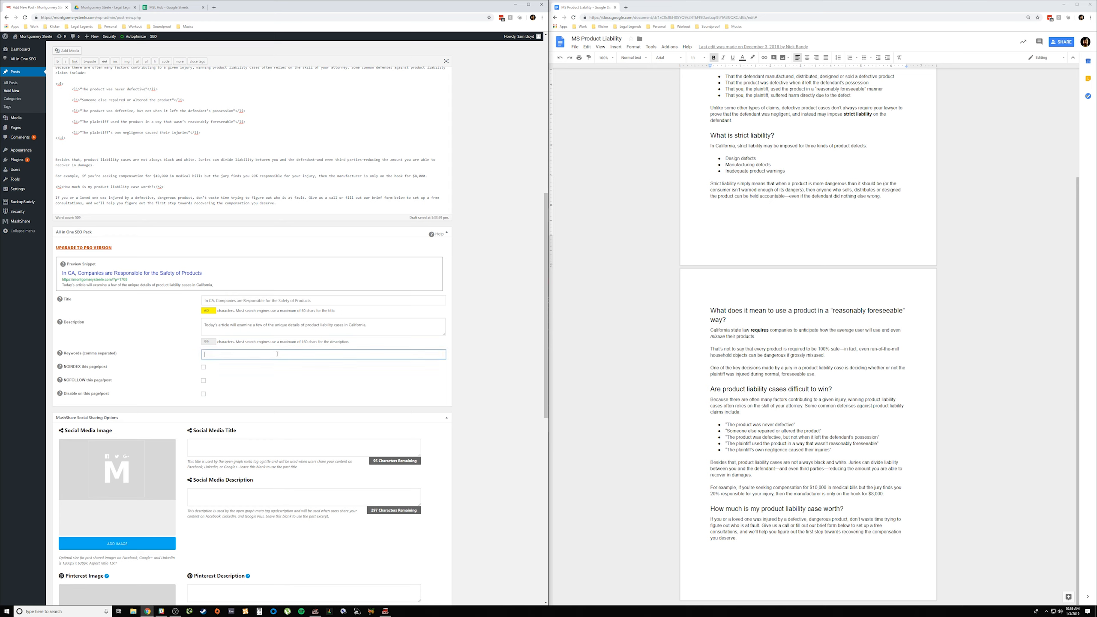
double_click(331, 310)
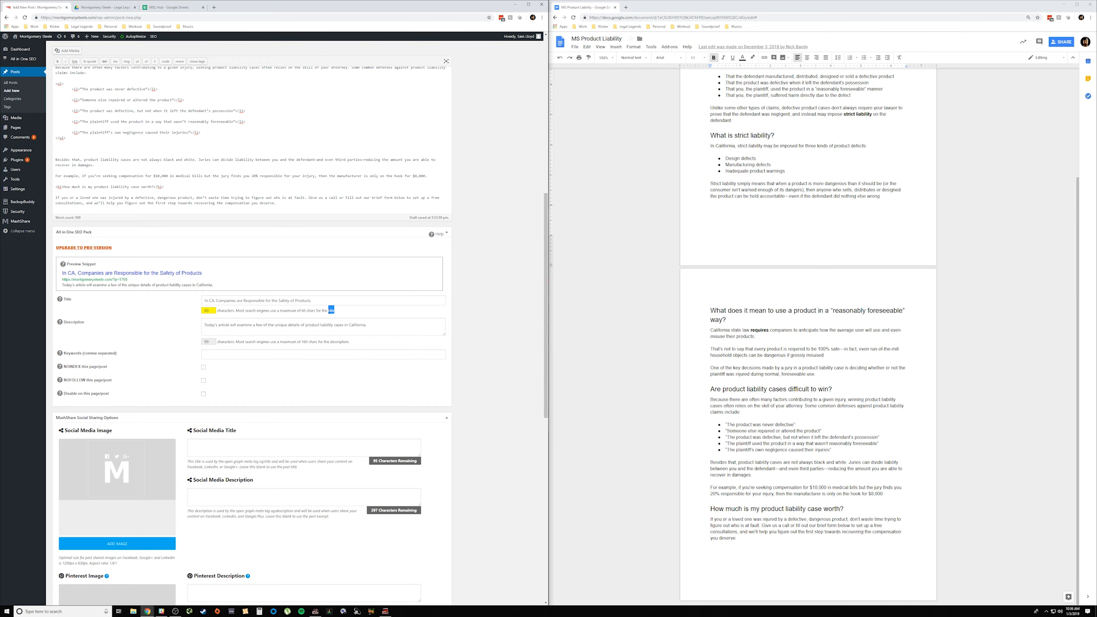
scroll(331, 310, down, 10)
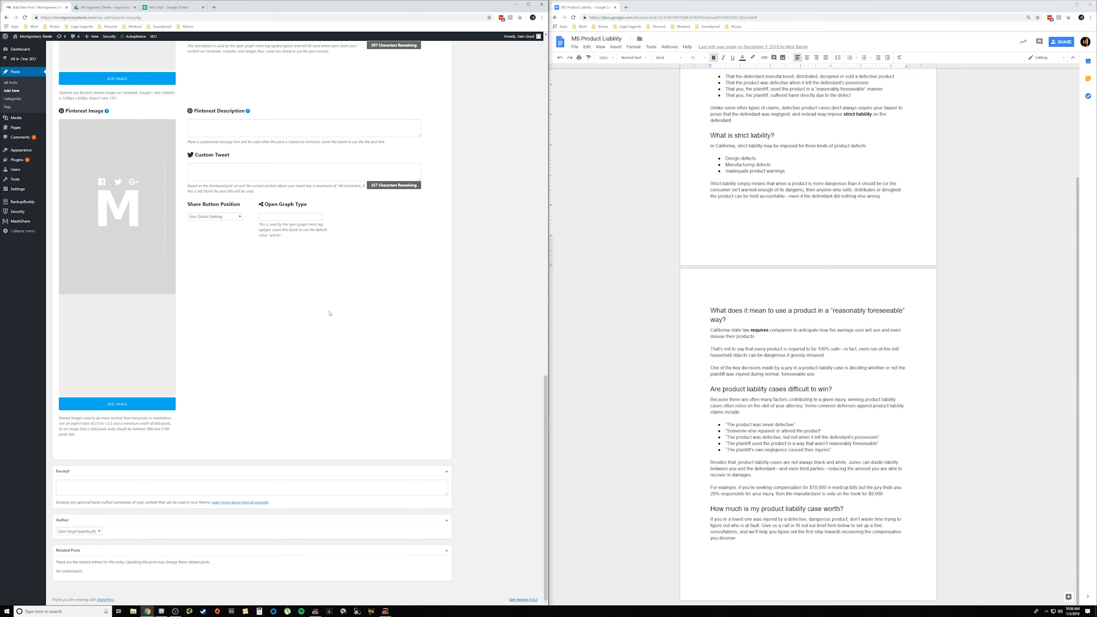
scroll(330, 313, up, 9)
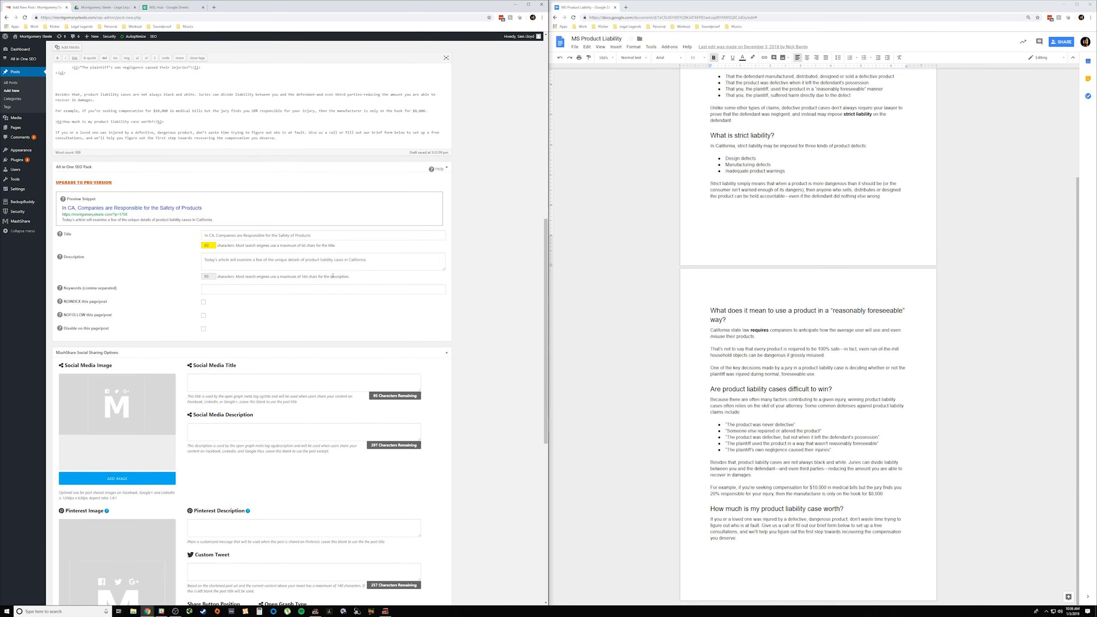
click(332, 288)
Step: Save the post as a draft and reload its edit page
click(24, 17)
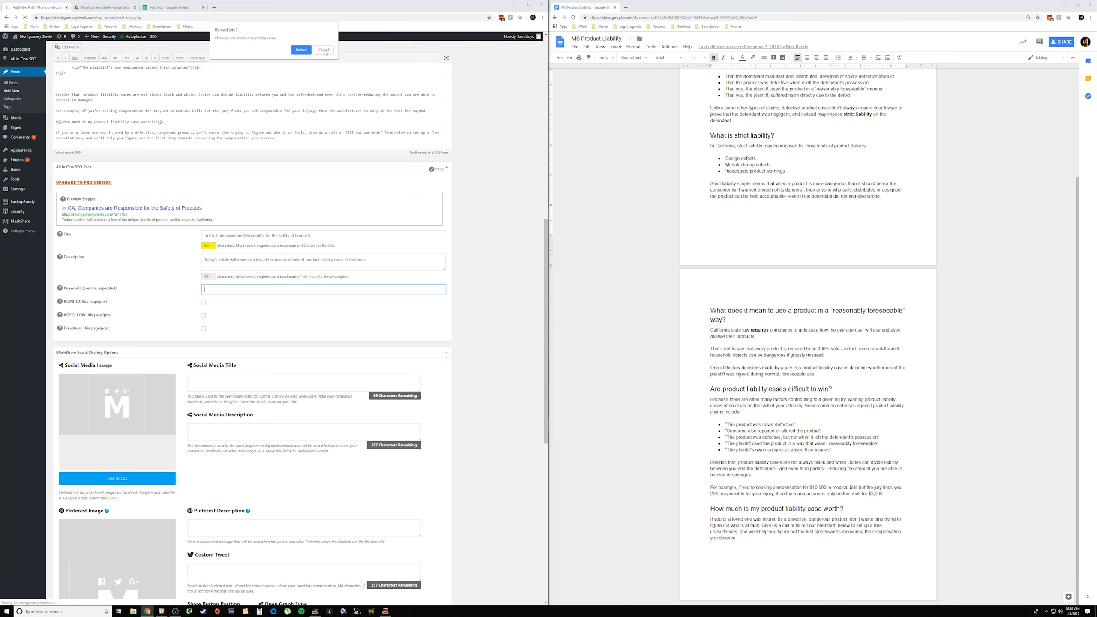
click(324, 51)
scroll(483, 259, up, 10)
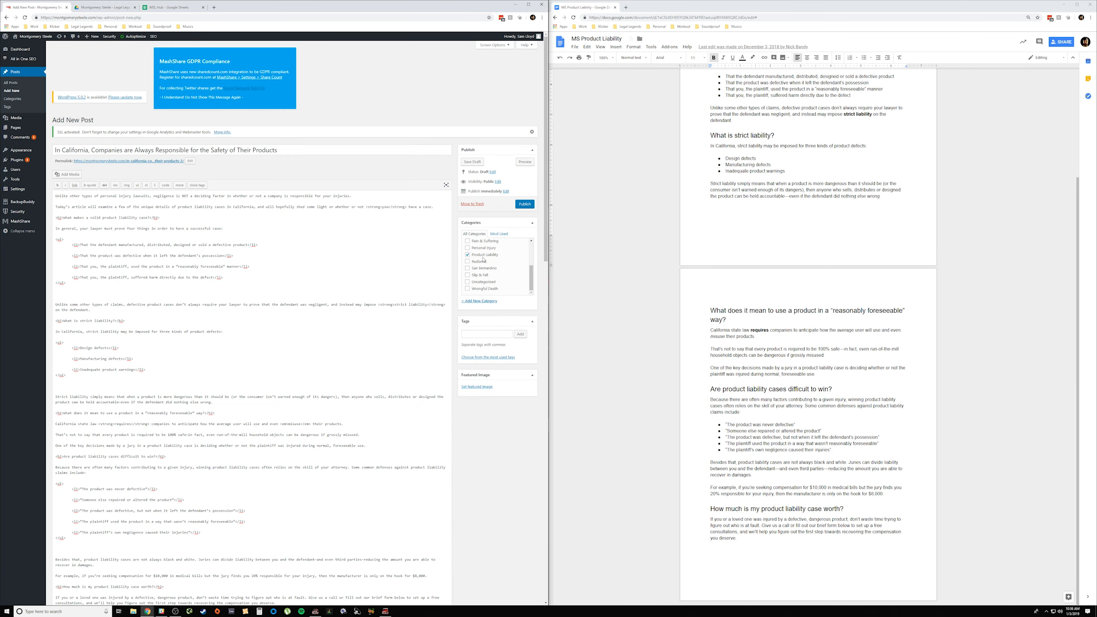
click(477, 164)
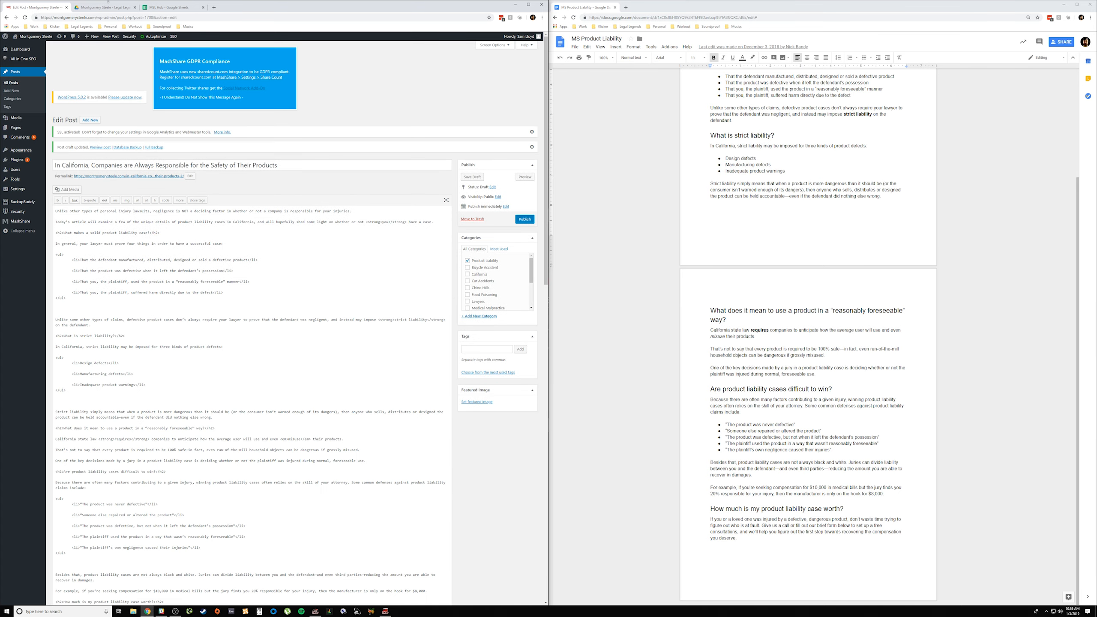
click(25, 17)
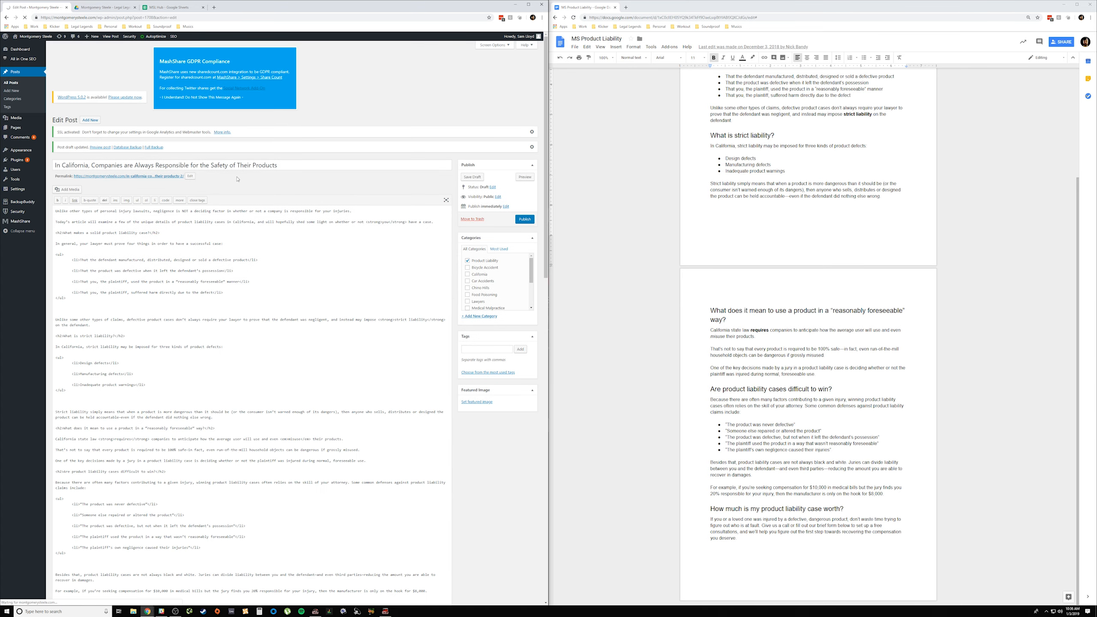
Step: Paste the copied clause into the SEO description so the sentence continues after "product liability cases in California,"
scroll(306, 270, down, 10)
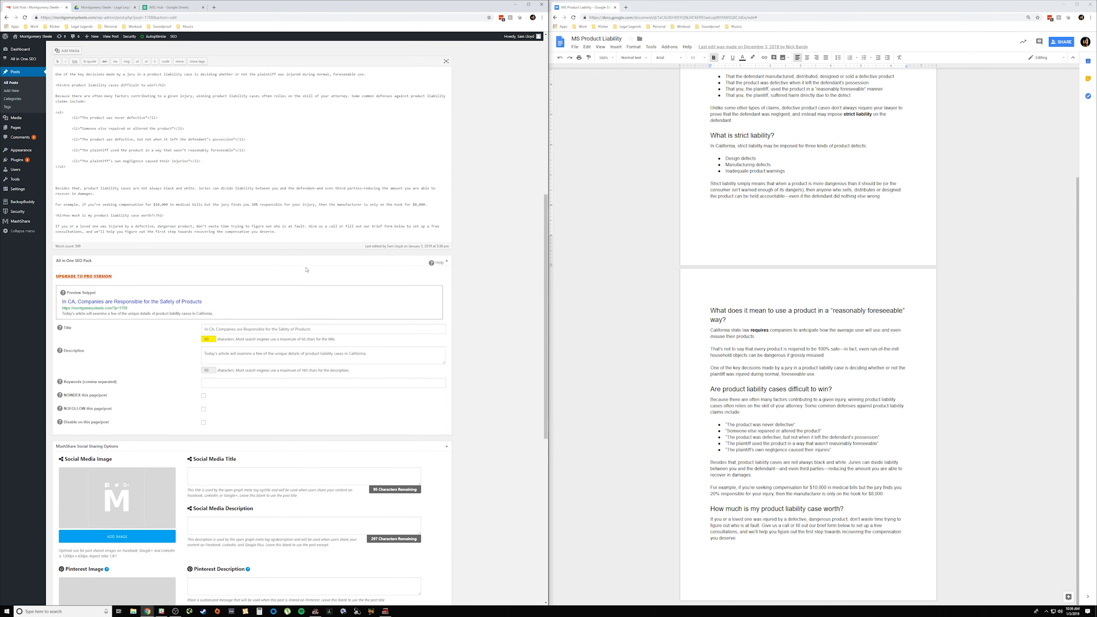
click(335, 352)
key(ctrl+a)
key(ctrl+v)
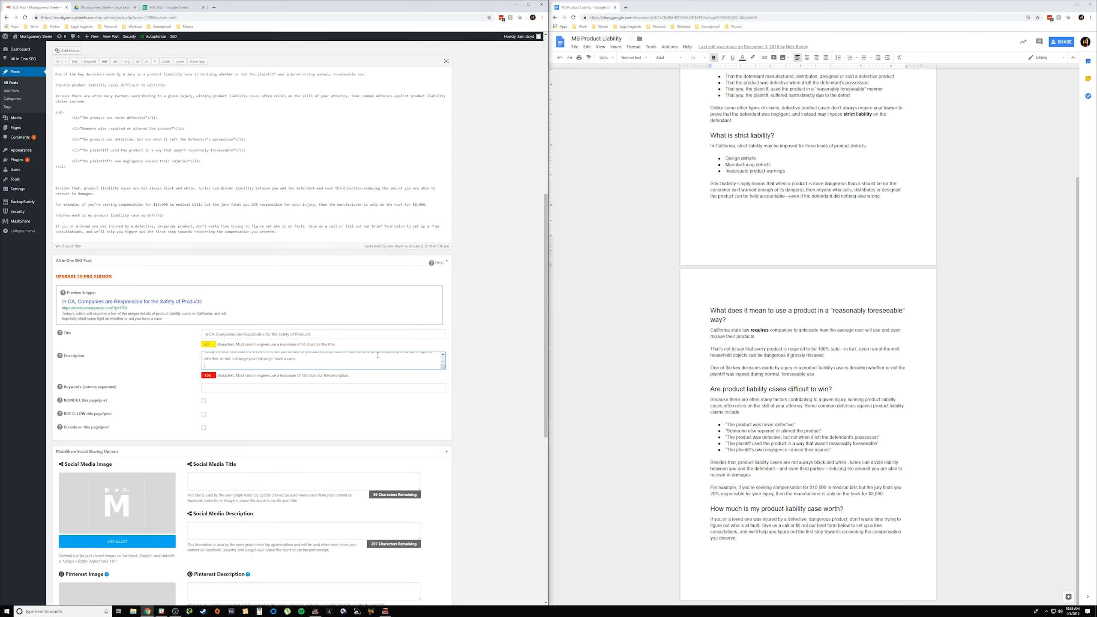
Step: Remove "hopefully" and the strong tags around "you" from the SEO description, and select the revised sentence
scroll(364, 363, up, 1)
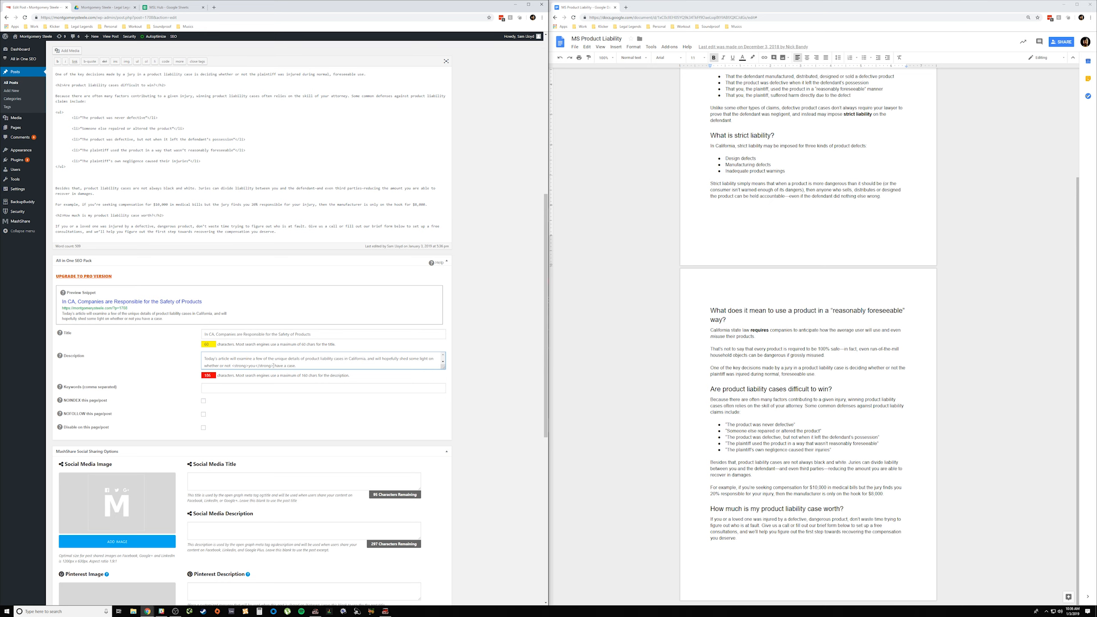
key(BackSpace)
key(BackSpace)
key(BackSpace)
key(BackSpace)
key(BackSpace)
key(BackSpace)
key(BackSpace)
key(BackSpace)
key(BackSpace)
key(BackSpace)
key(BackSpace)
key(BackSpace)
key(BackSpace)
key(BackSpace)
key(BackSpace)
key(BackSpace)
key(BackSpace)
key(BackSpace)
key(BackSpace)
key(BackSpace)
key(BackSpace)
key(BackSpace)
key(BackSpace)
drag(241, 365, 204, 358)
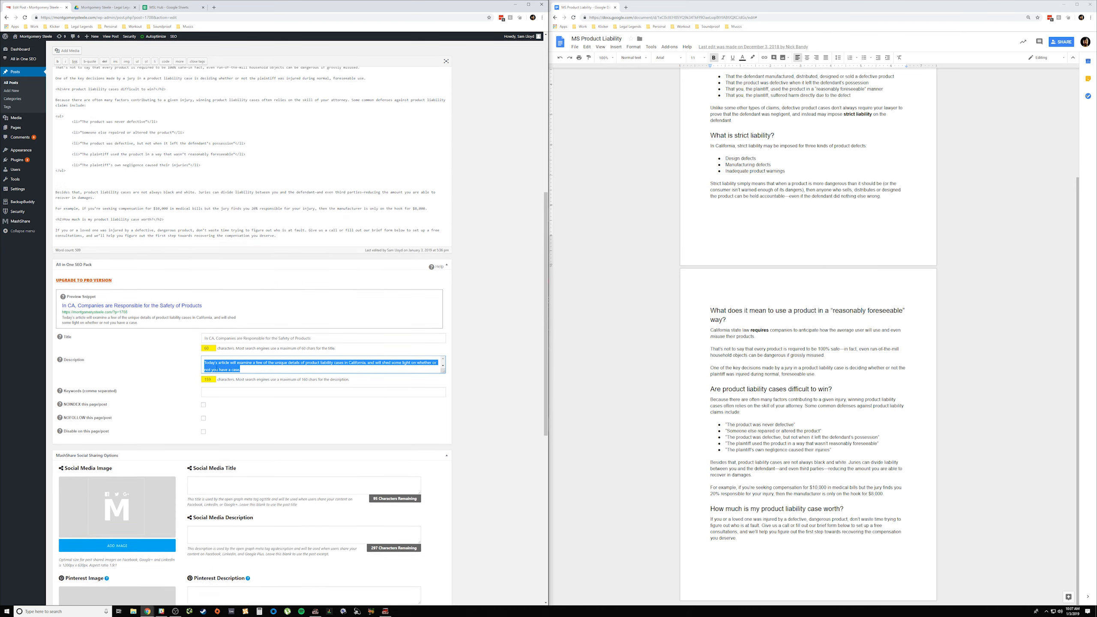
Step: Compare the post's title and opening paragraphs with the shortened All in One SEO title and description
scroll(216, 363, up, 9)
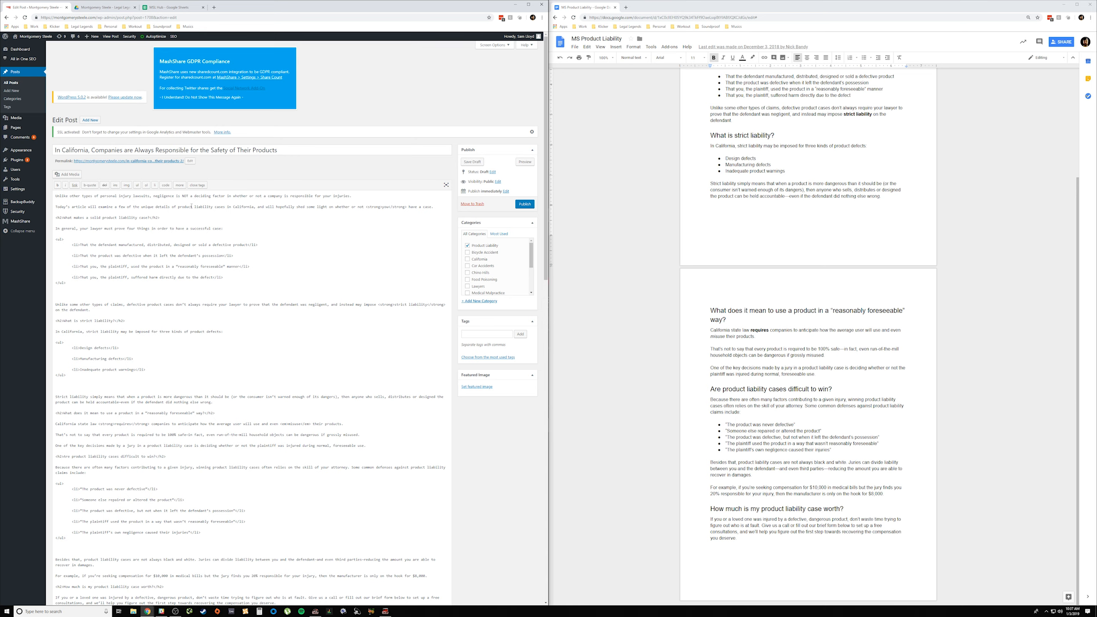
scroll(254, 285, down, 10)
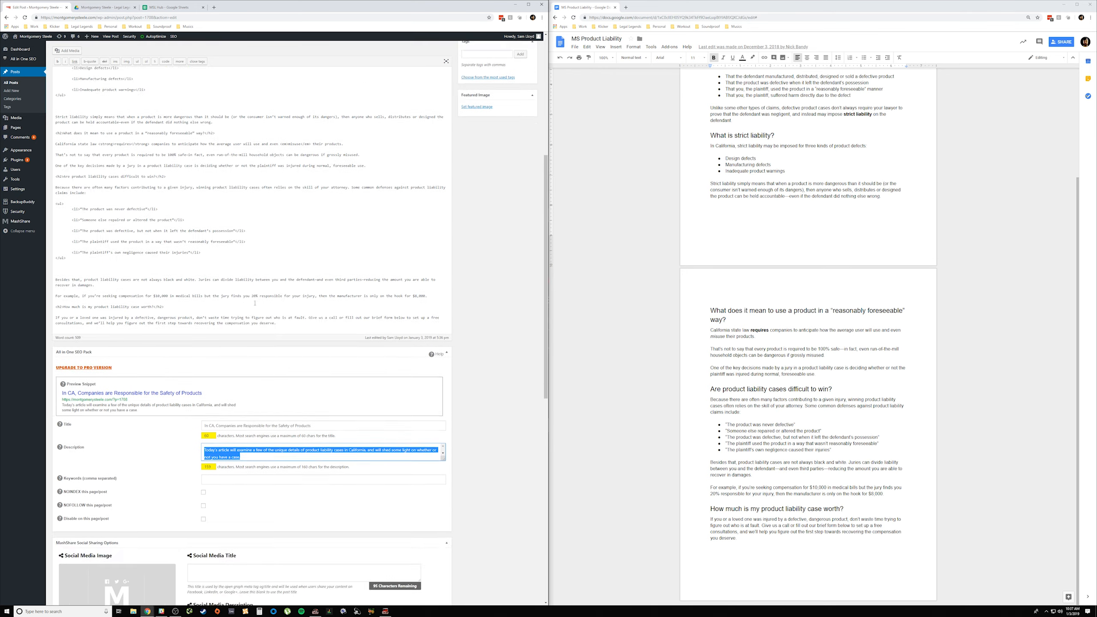
scroll(253, 347, up, 10)
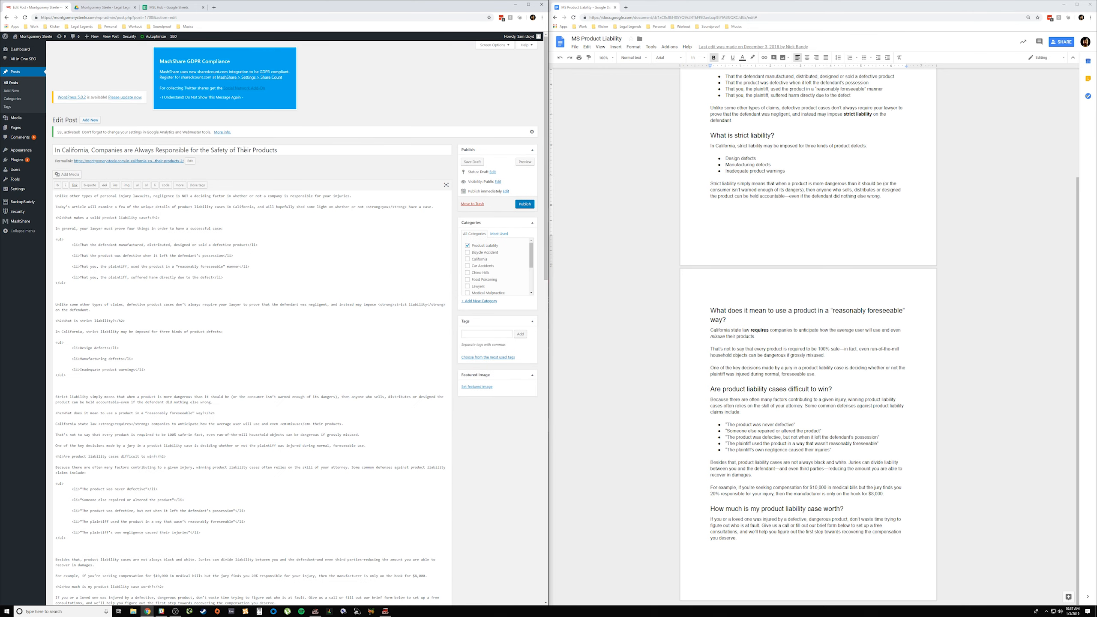
scroll(294, 270, down, 10)
scroll(282, 170, up, 10)
drag(277, 149, 55, 150)
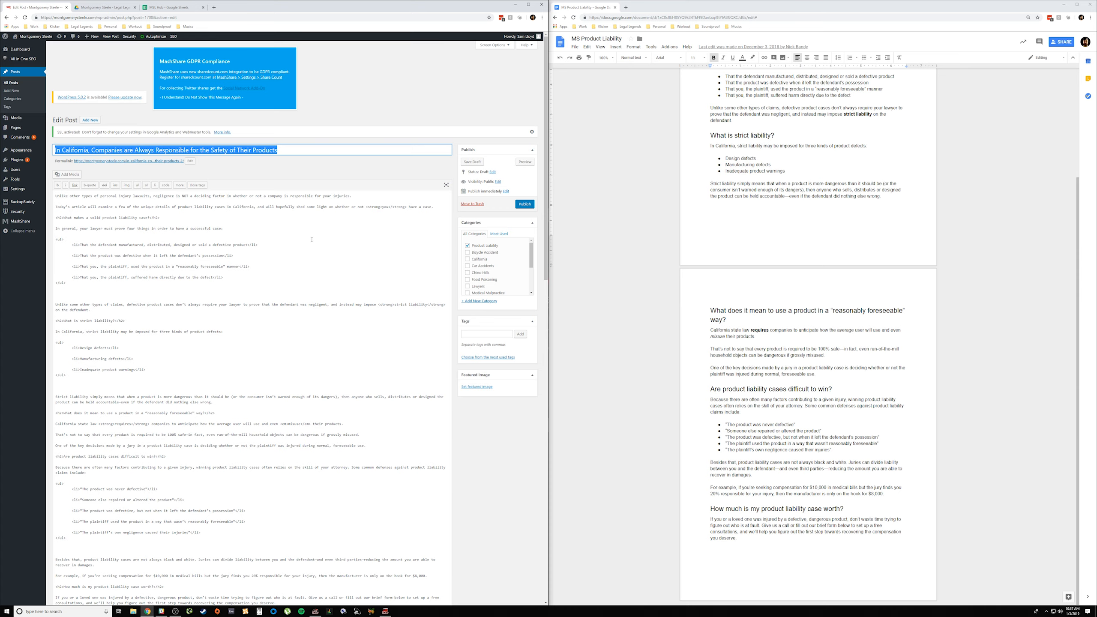
scroll(311, 239, down, 9)
click(308, 335)
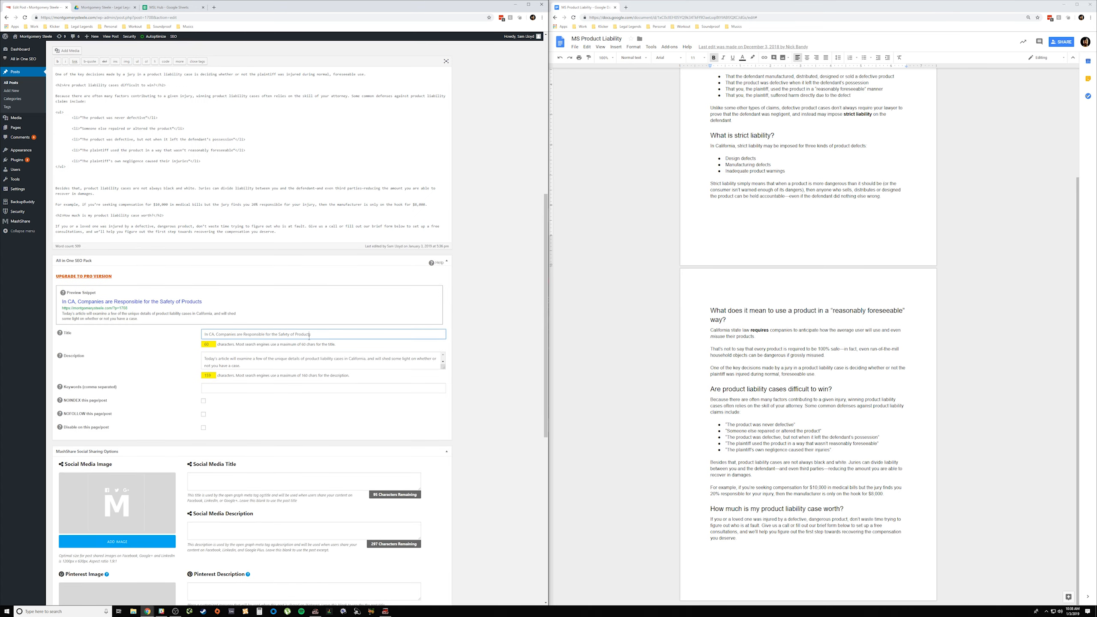
key(ctrl+a)
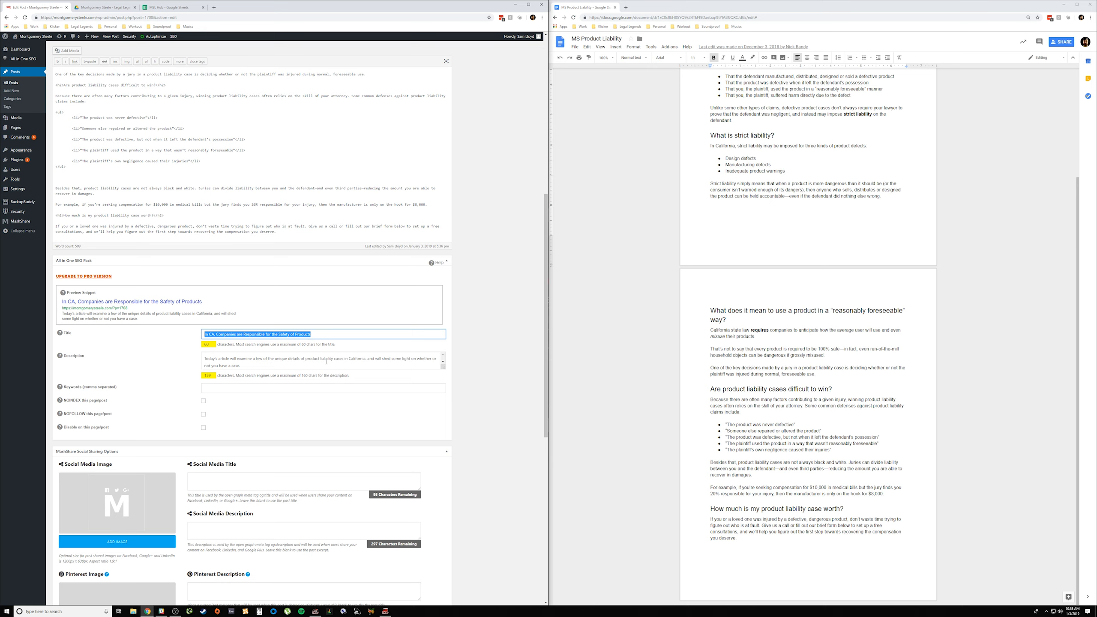
click(263, 382)
scroll(264, 380, down, 3)
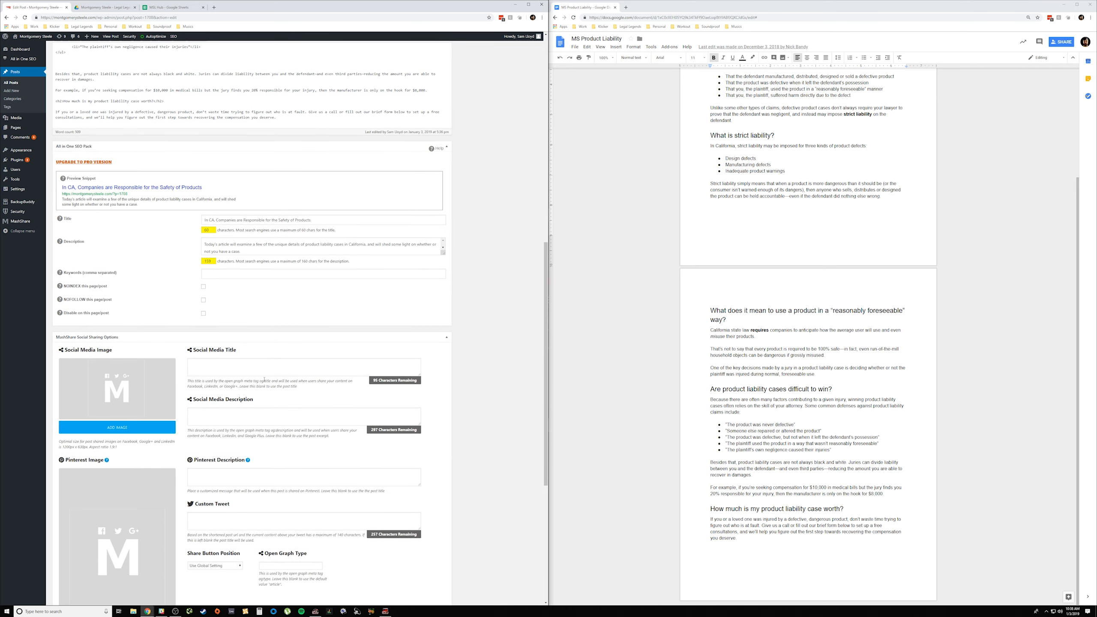
Step: Copy the SEO title "In CA, Companies are Responsible for the Safety of Products" into the MashShare Social Media Title and Custom Tweet
click(231, 223)
triple_click(237, 220)
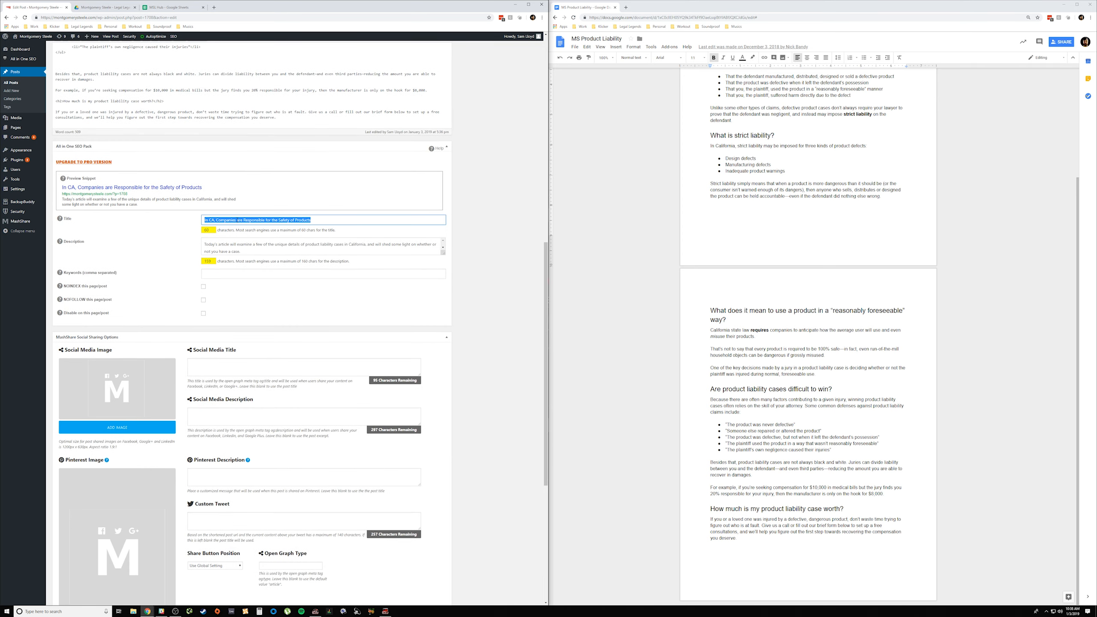
scroll(266, 261, down, 6)
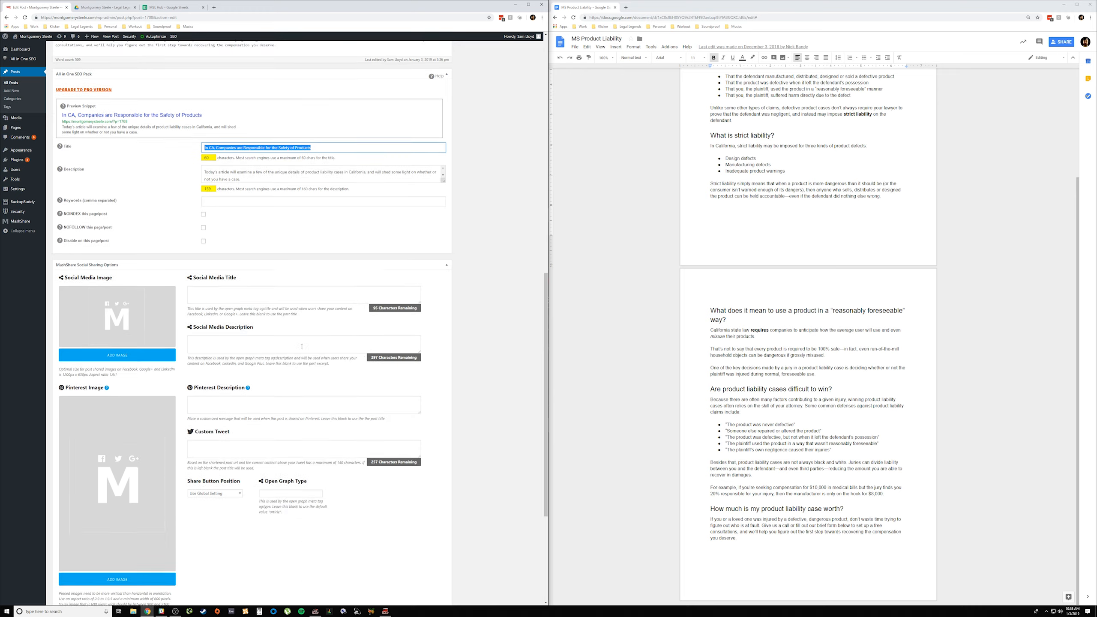
scroll(264, 238, up, 2)
scroll(260, 311, up, 2)
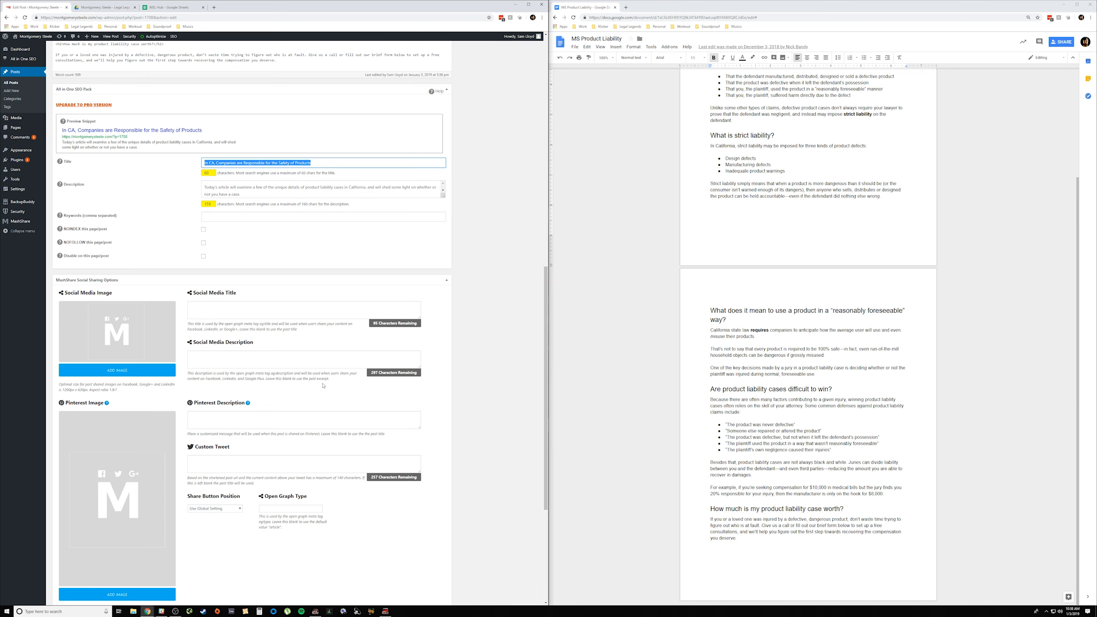
triple_click(315, 164)
key(ctrl+c)
click(246, 316)
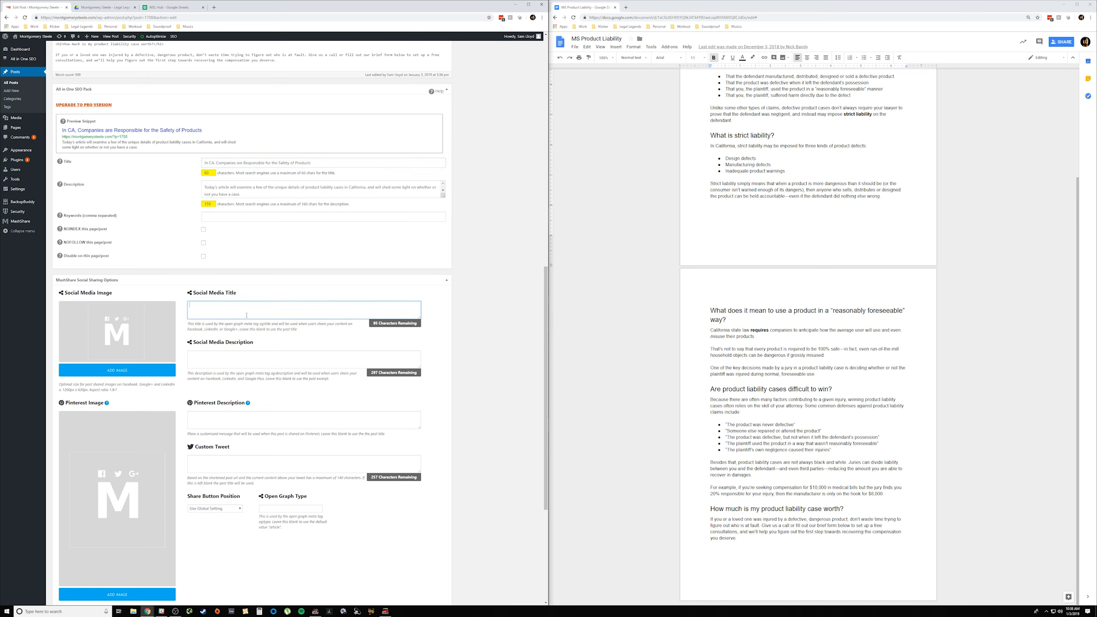
key(ctrl+v)
click(228, 458)
key(ctrl+v)
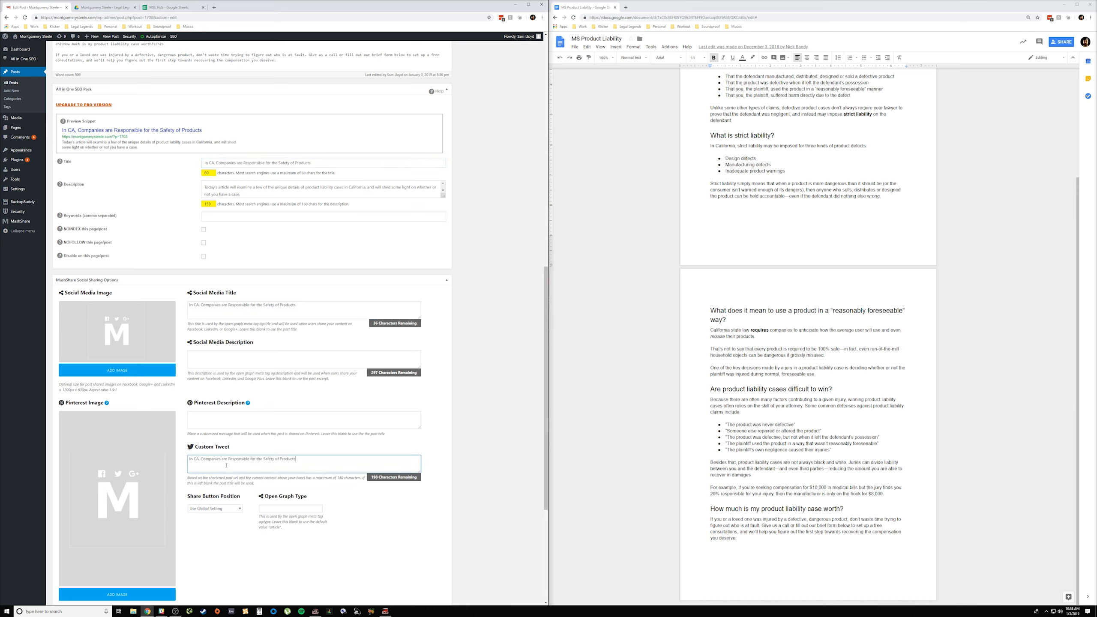
Step: Copy the full SEO description into the MashShare Social Media Description and Pinterest Description
triple_click(301, 194)
key(ctrl+c)
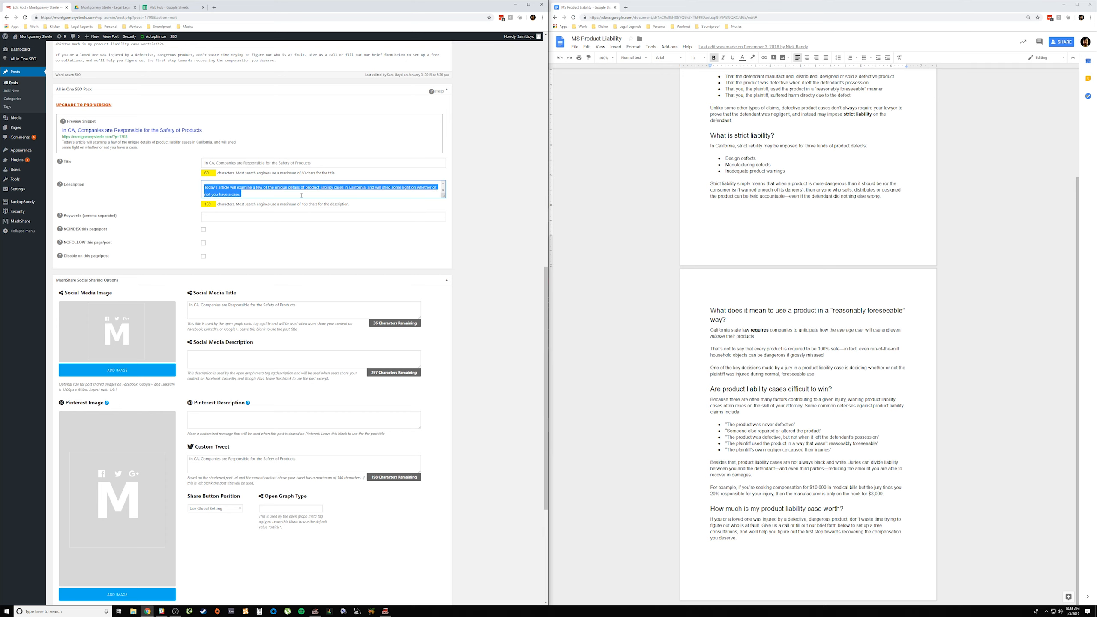
click(215, 361)
key(ctrl+v)
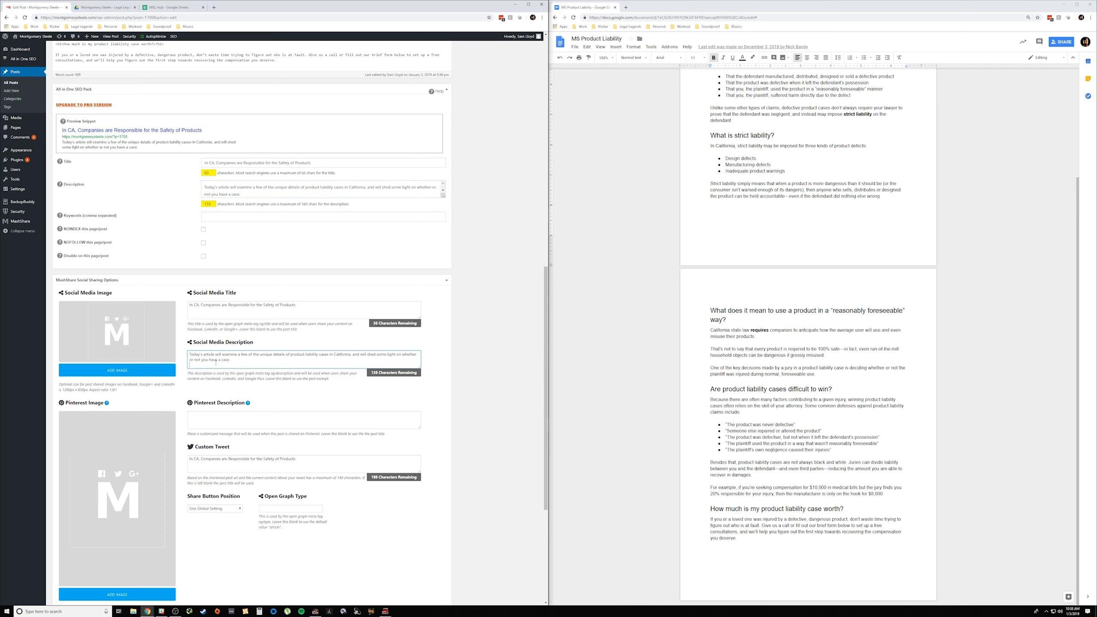
click(235, 422)
key(ctrl+v)
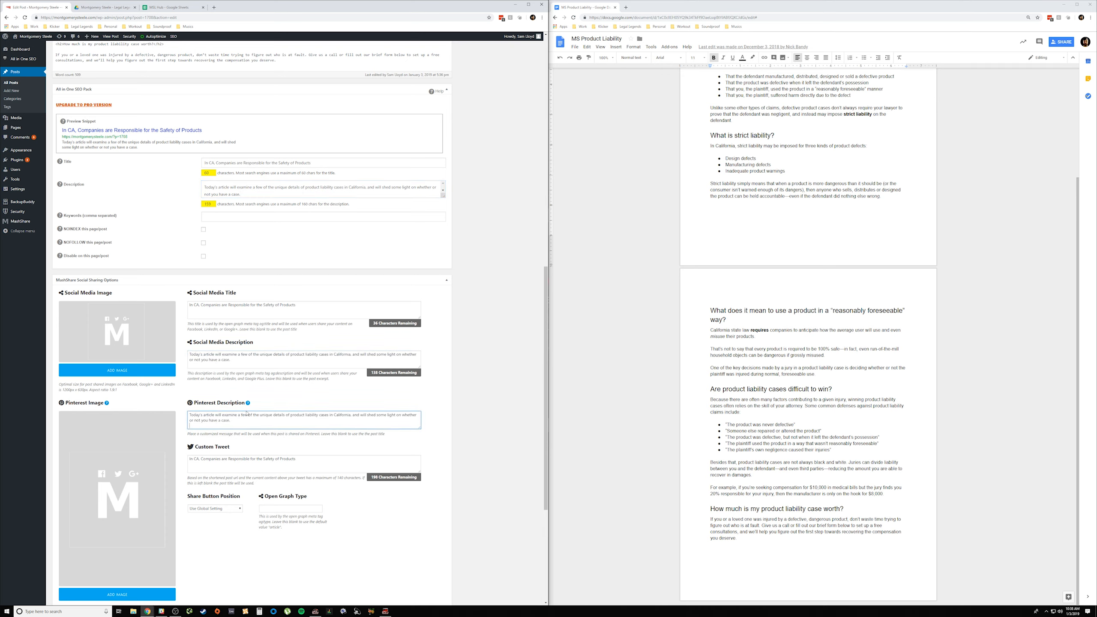
Step: Change the post's author to the first account in the list of authors
scroll(246, 413, down, 5)
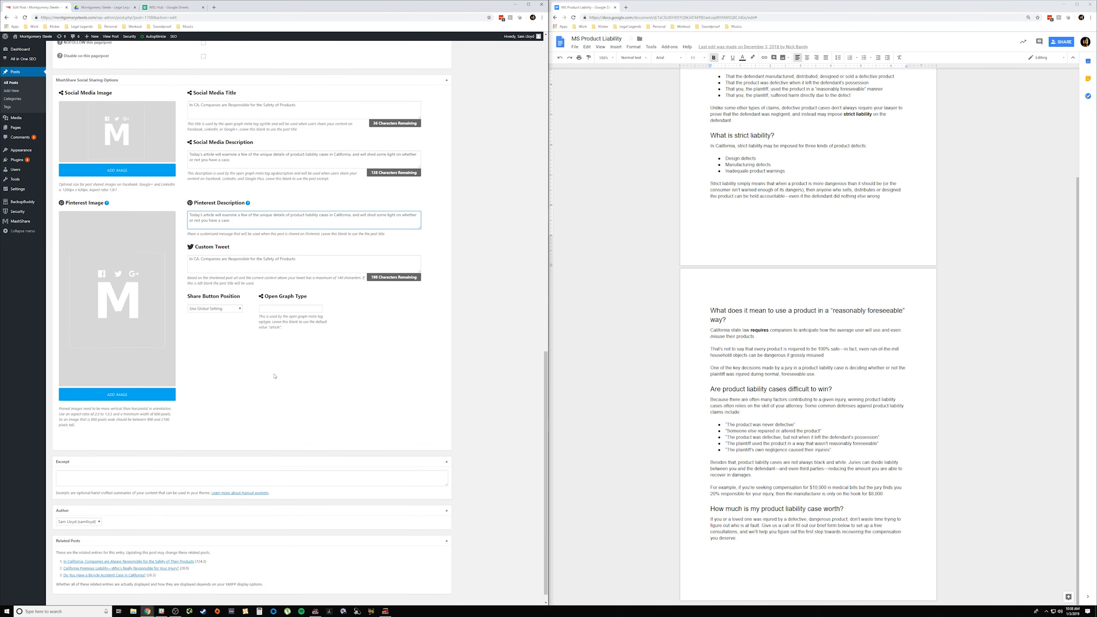
click(90, 523)
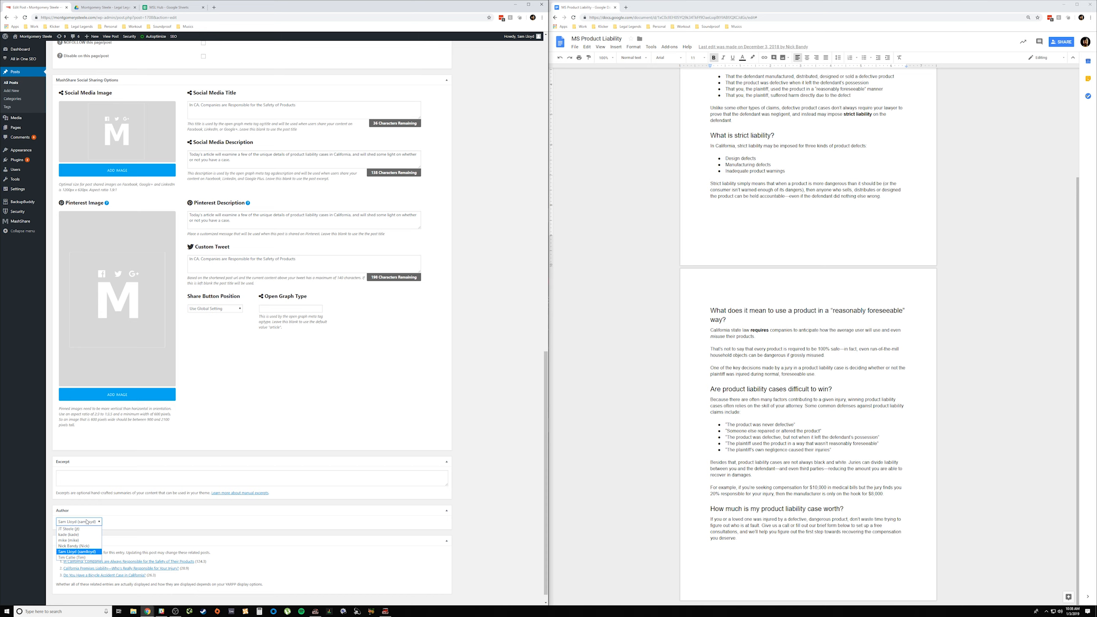
click(84, 529)
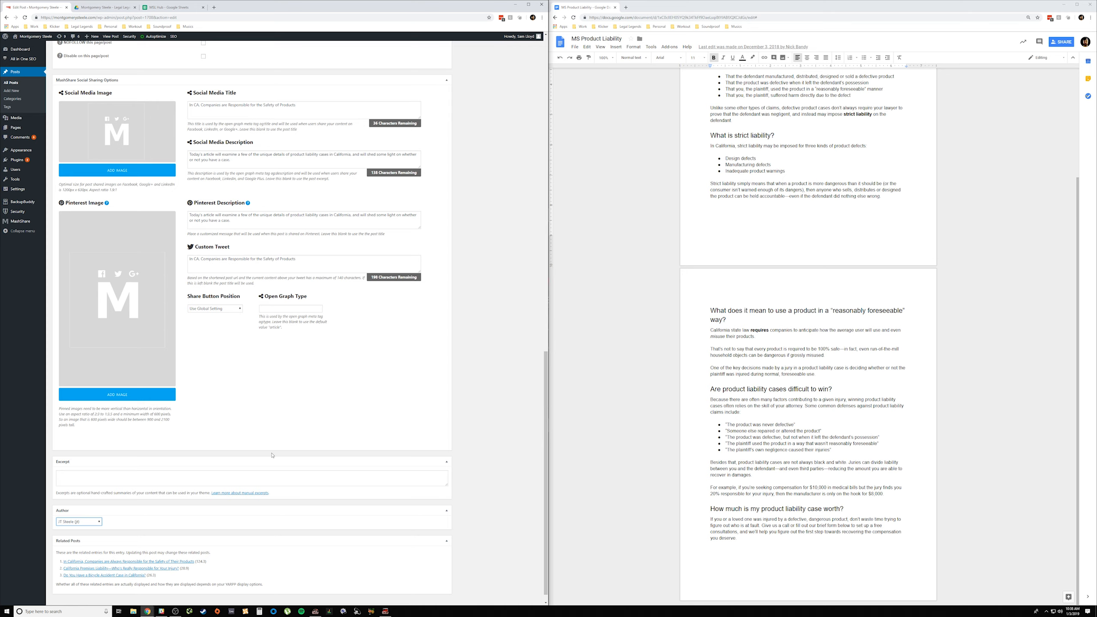
Step: Browse the media library for a Social Media Image, inspect the two images in the last row, and close it without choosing one
scroll(88, 490, up, 10)
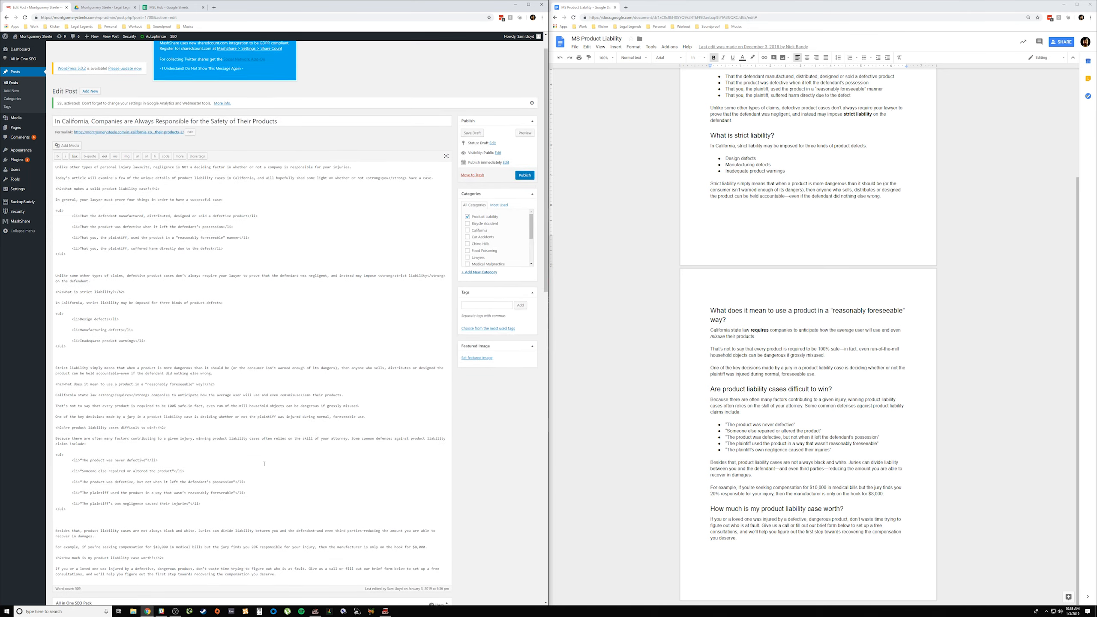
scroll(264, 463, down, 5)
scroll(130, 371, down, 3)
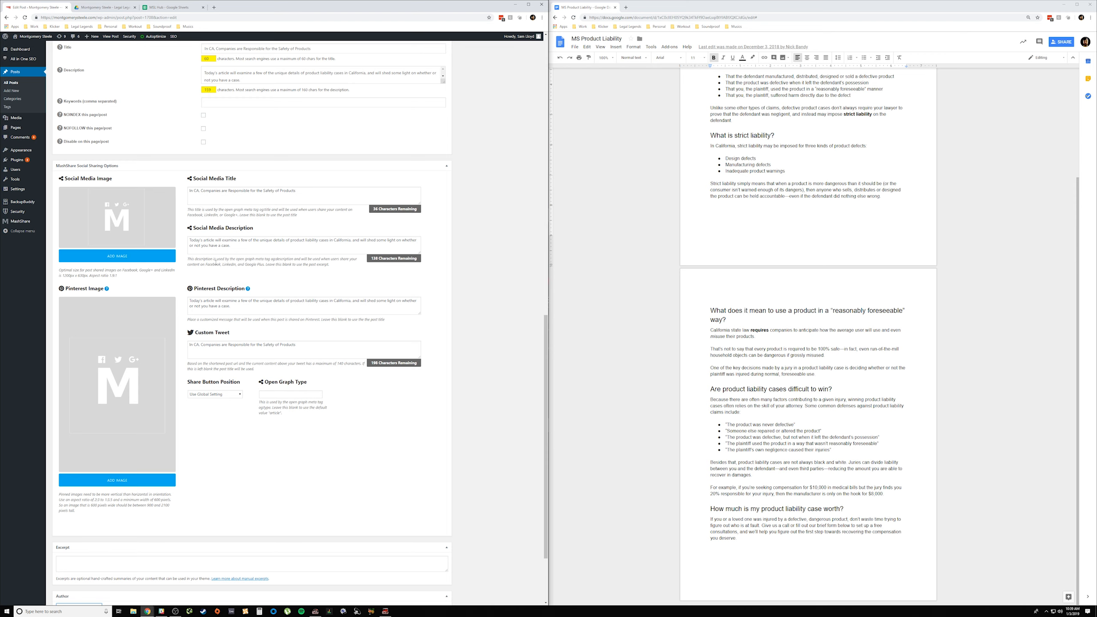
click(150, 259)
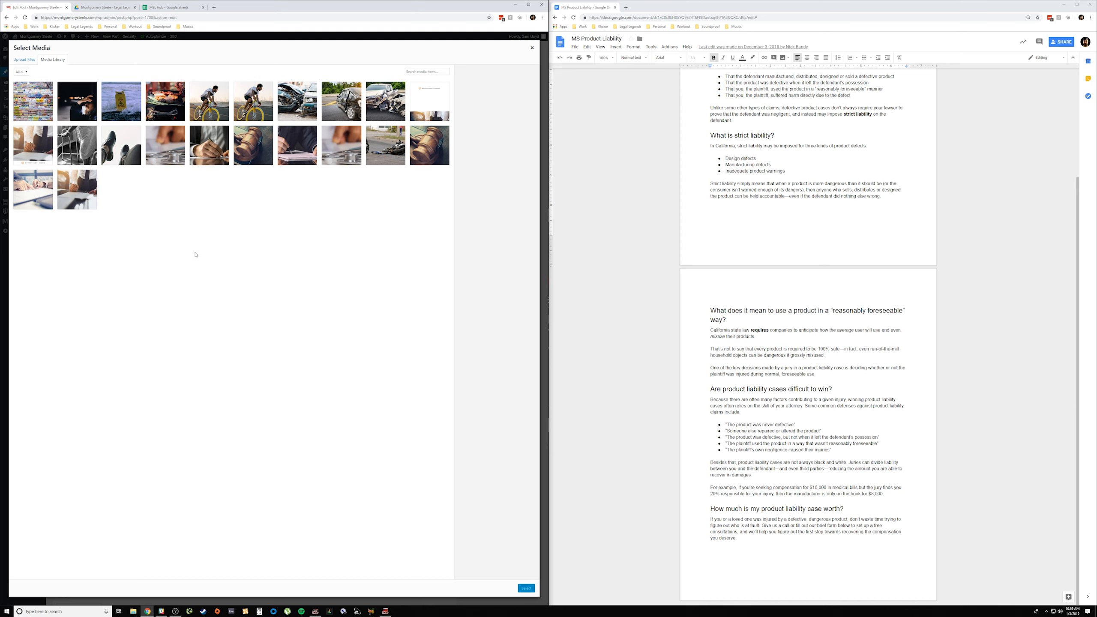
click(91, 197)
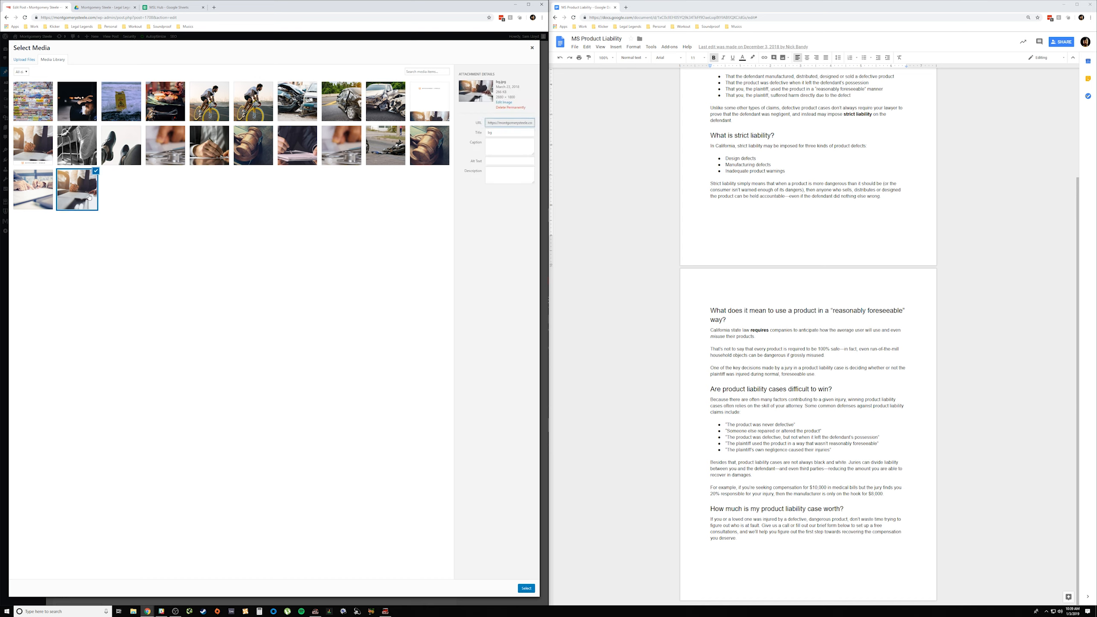
click(34, 195)
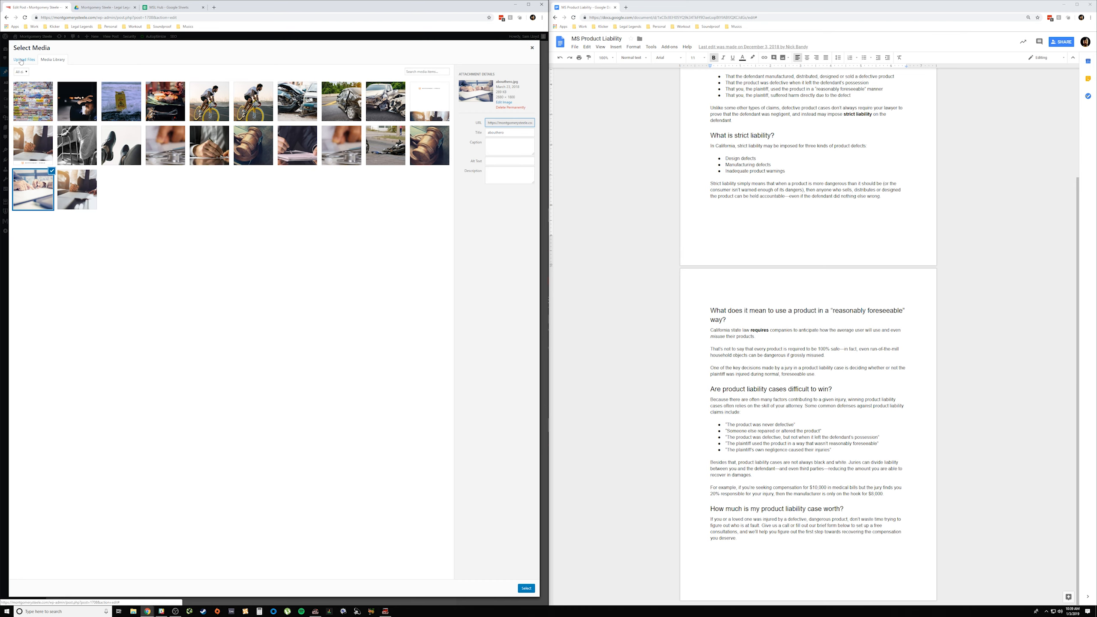
click(21, 61)
click(531, 48)
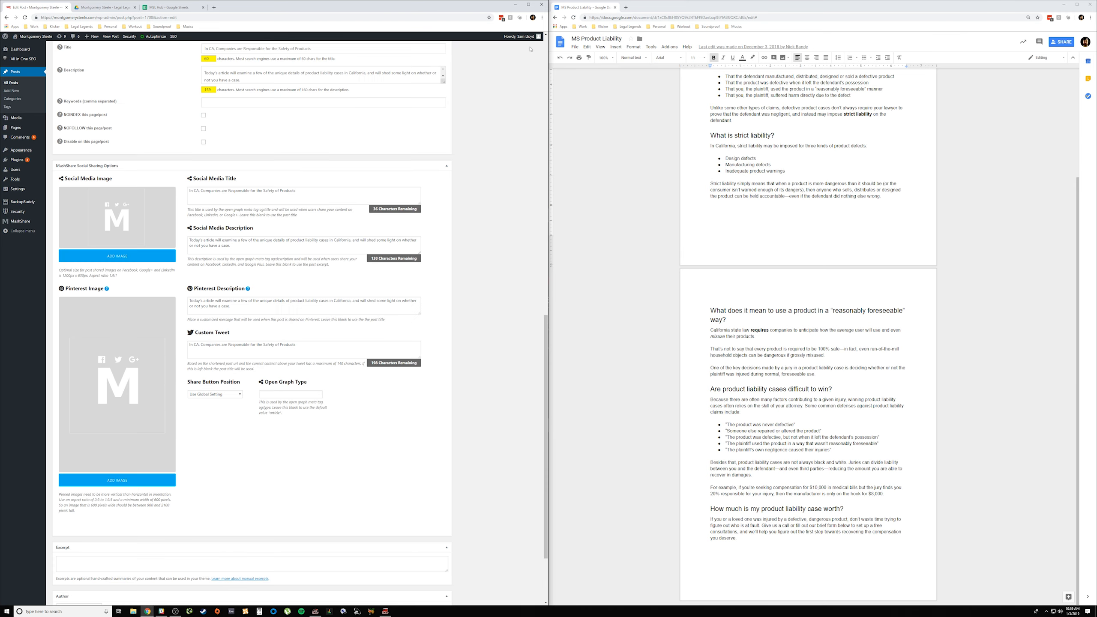
Step: Inspect the attachment details of the pin graphic ending the media library's first row, and close the library without choosing it
click(119, 257)
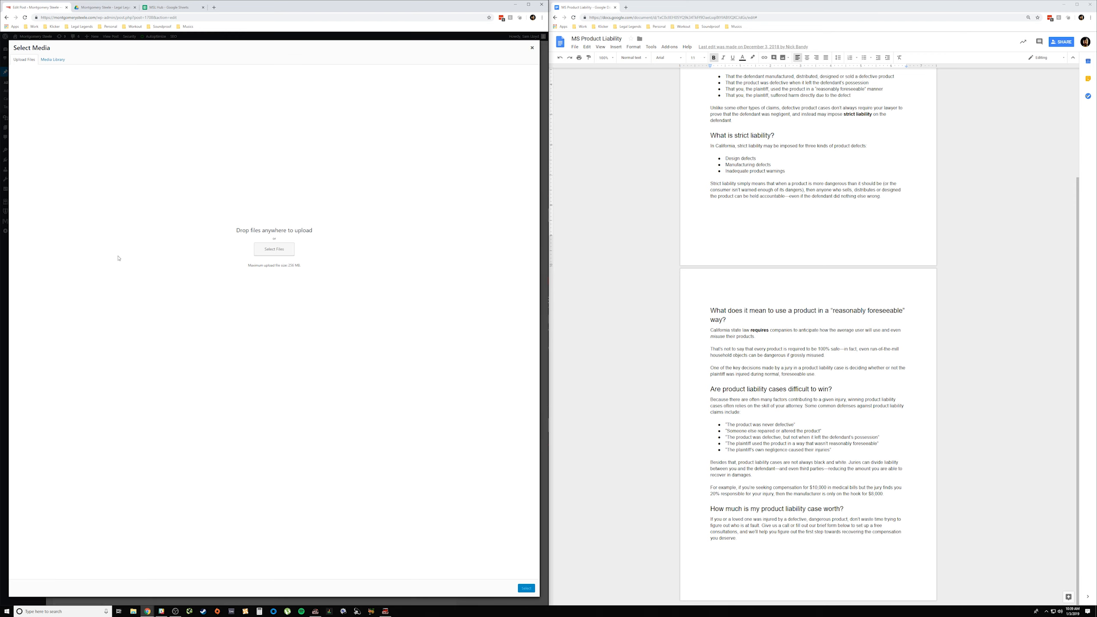
click(52, 60)
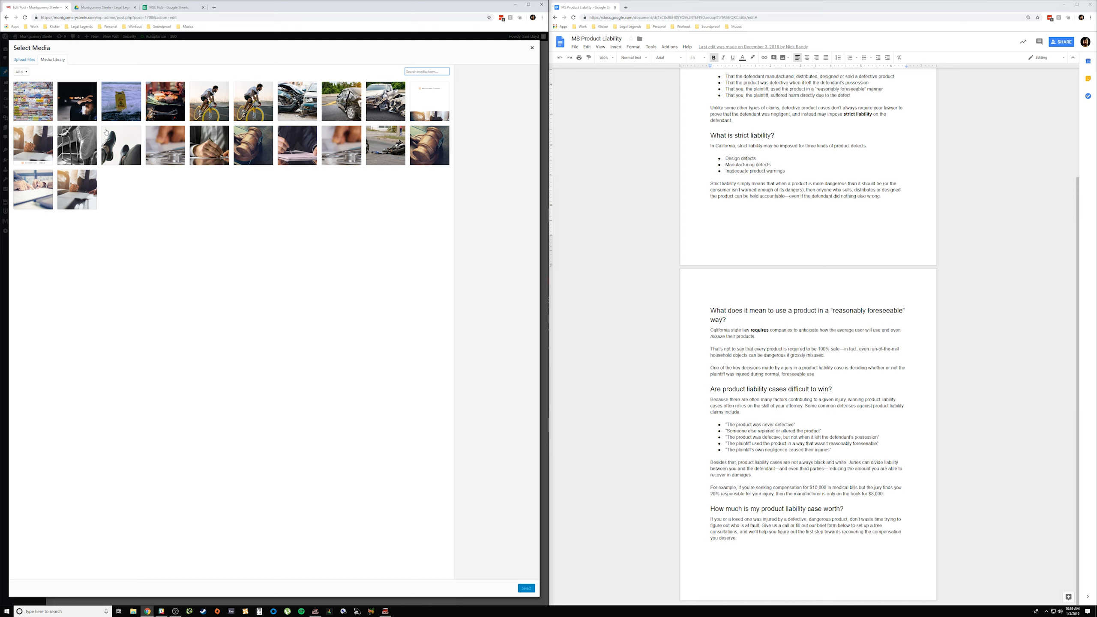
click(431, 102)
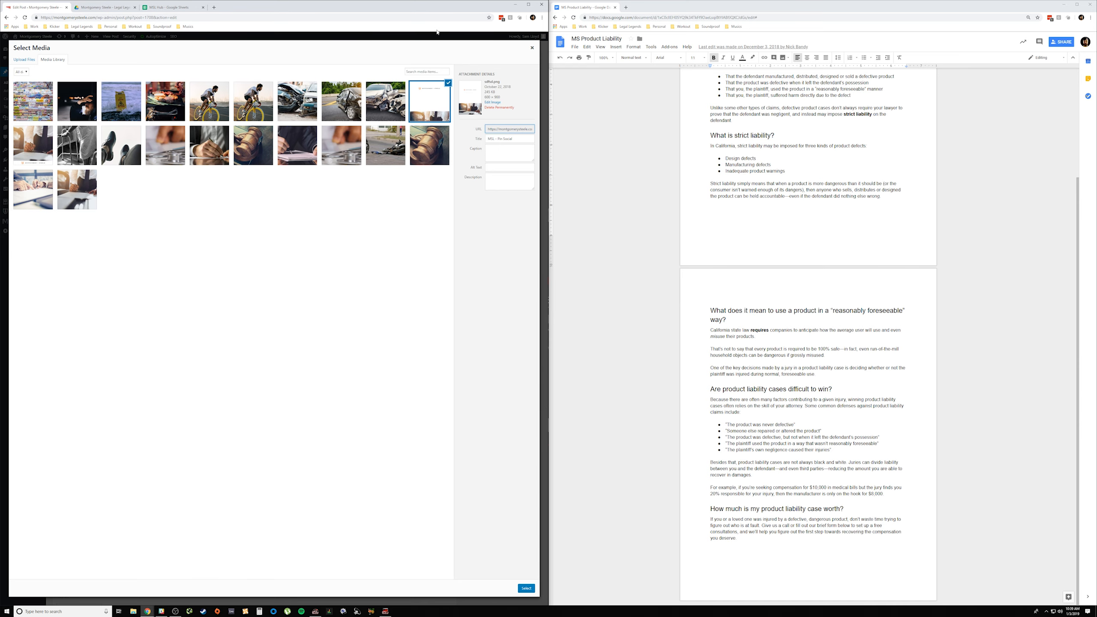
click(532, 48)
Step: Open the Montgomery Steele site's homepage in a new tab, look it over, and return to the post's edit page
scroll(326, 228, up, 15)
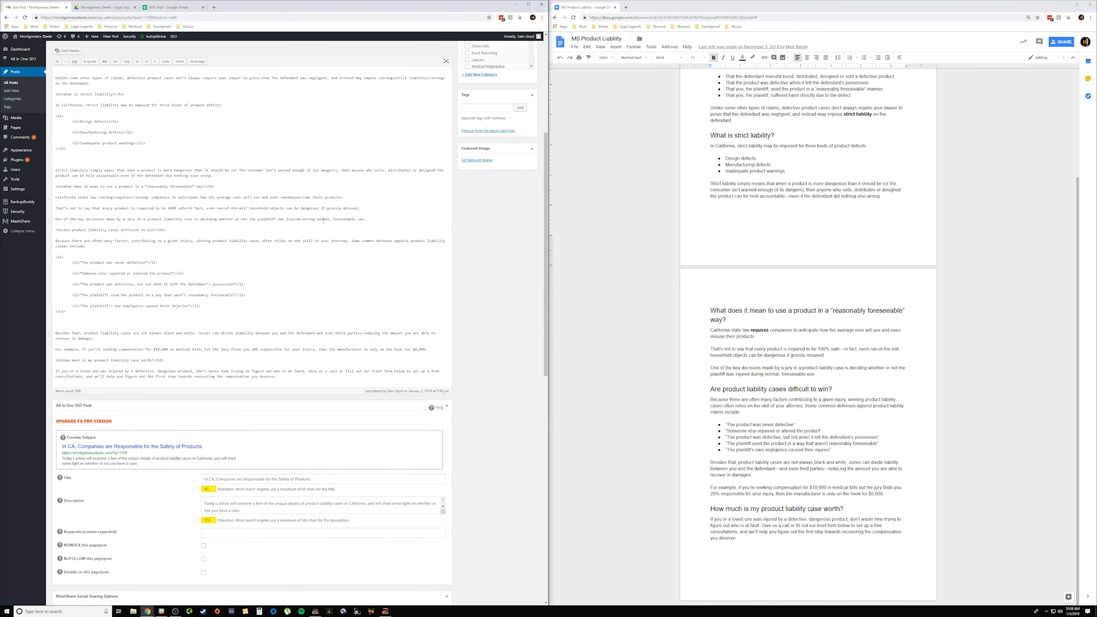
right_click(95, 160)
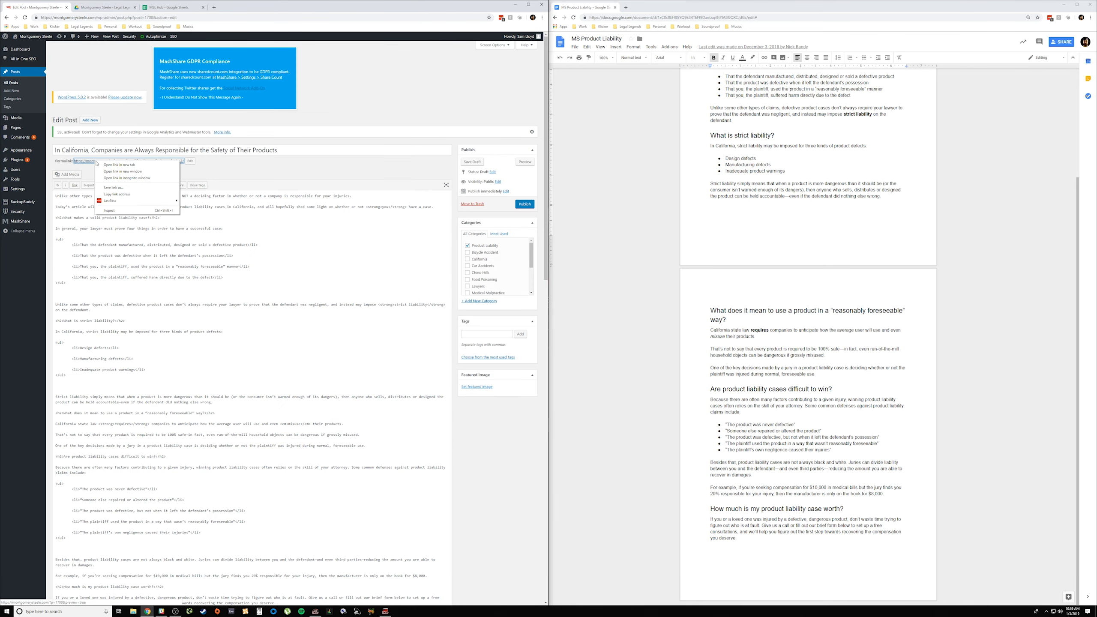
right_click(33, 36)
click(56, 40)
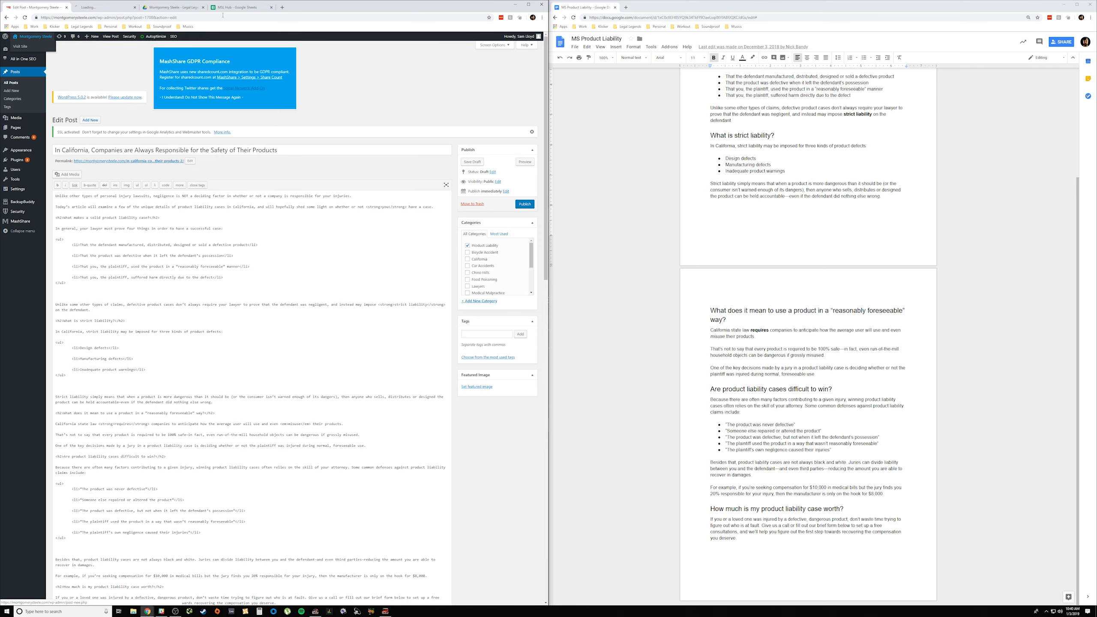
key(ctrl+Tab)
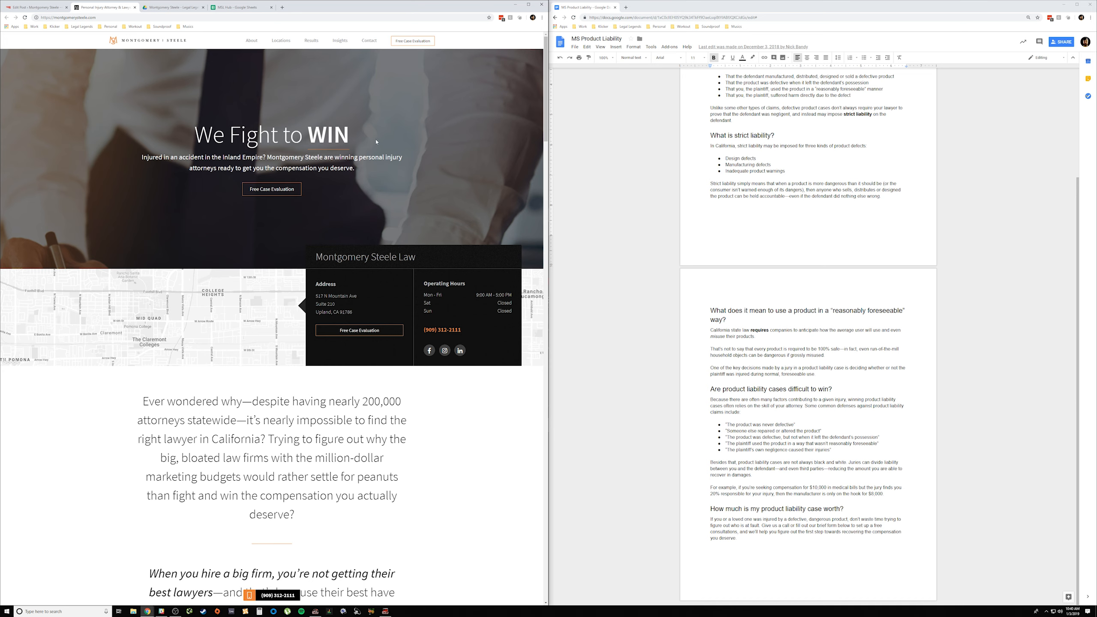
click(35, 7)
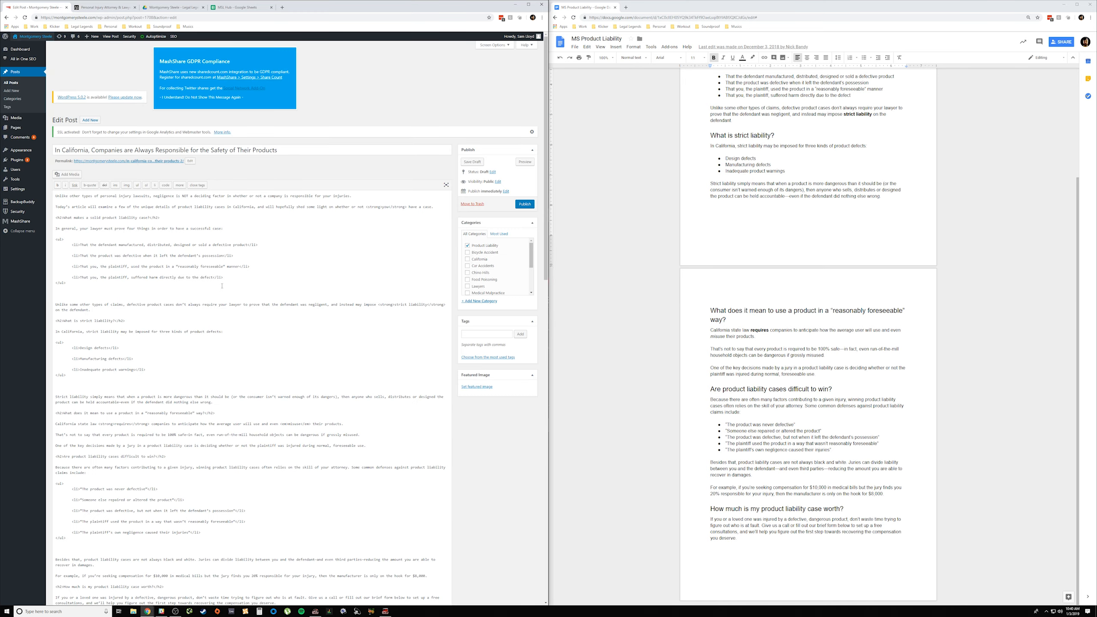
Step: Set the Social Media Image to the branded desk photo at the start of the media library's second row
scroll(222, 286, down, 15)
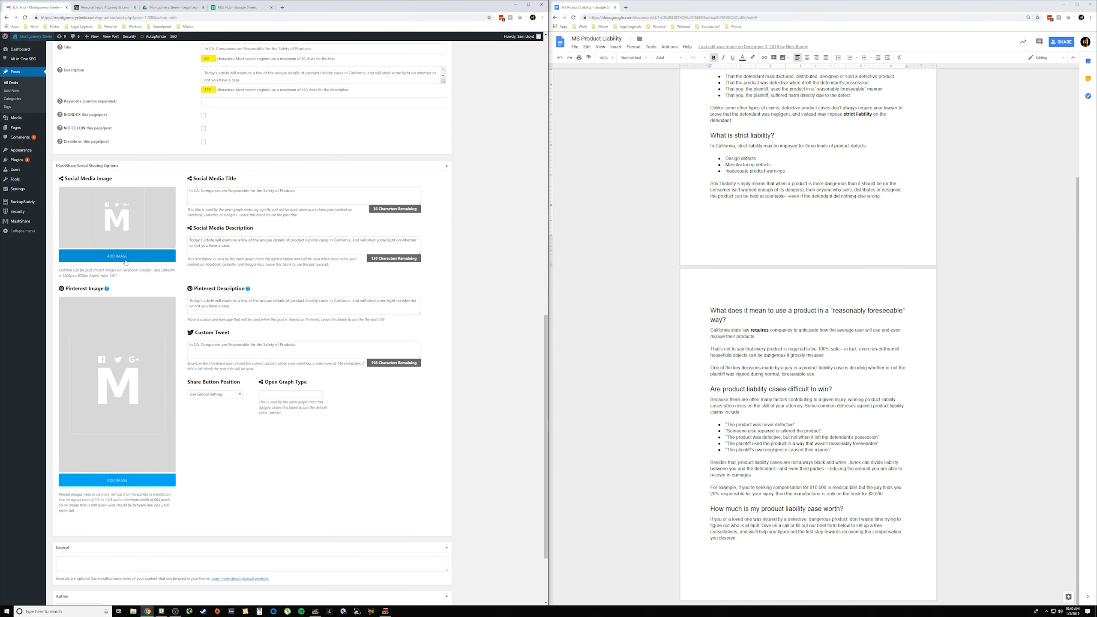
click(125, 256)
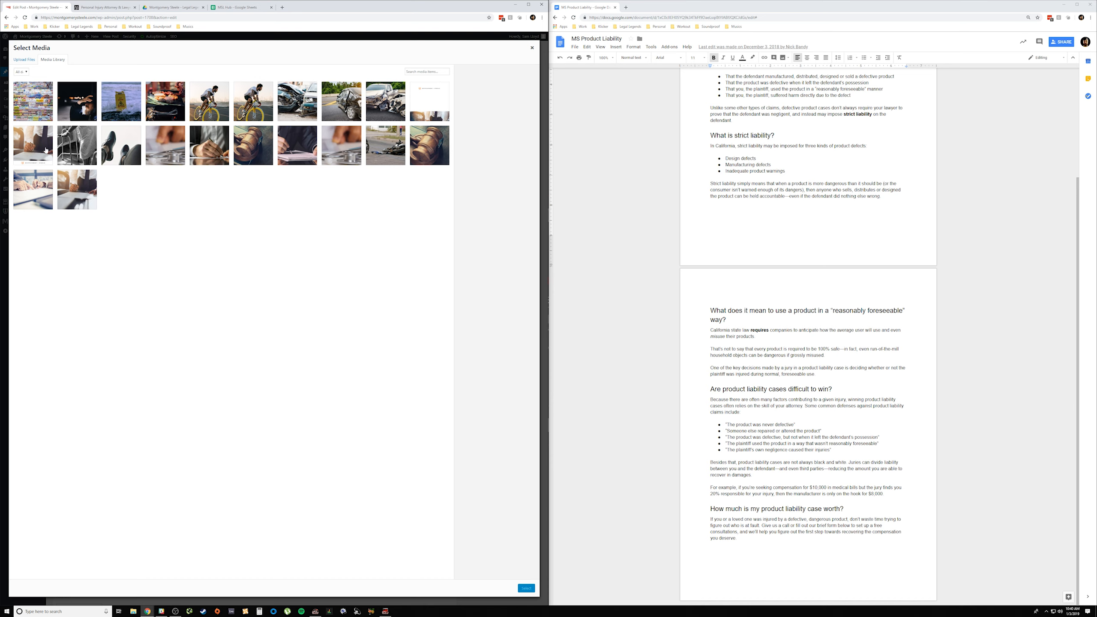
click(438, 96)
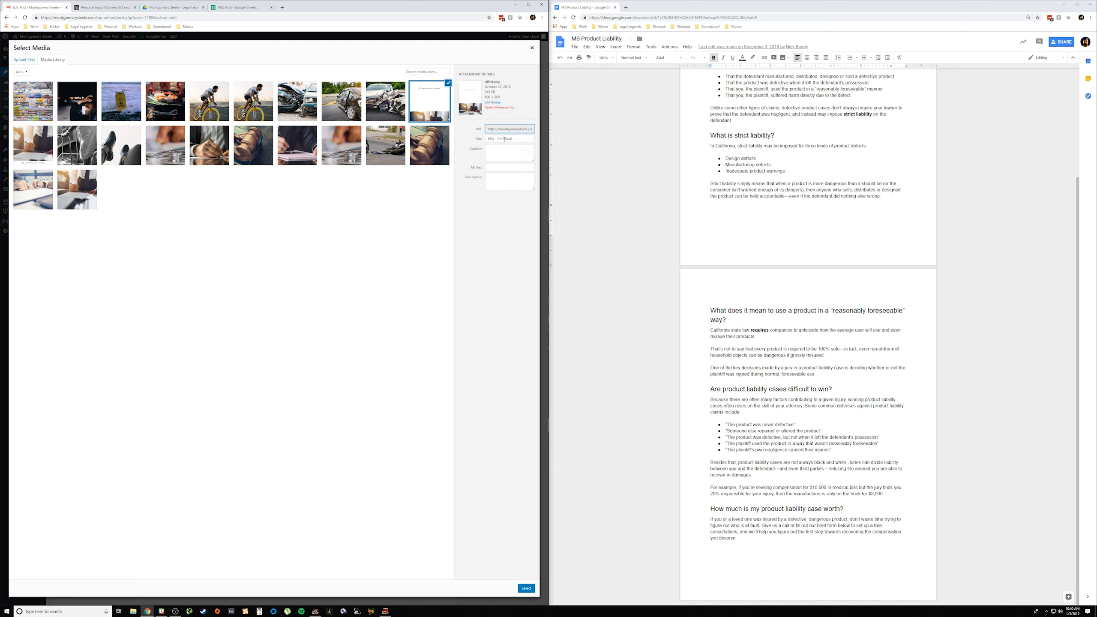
click(33, 150)
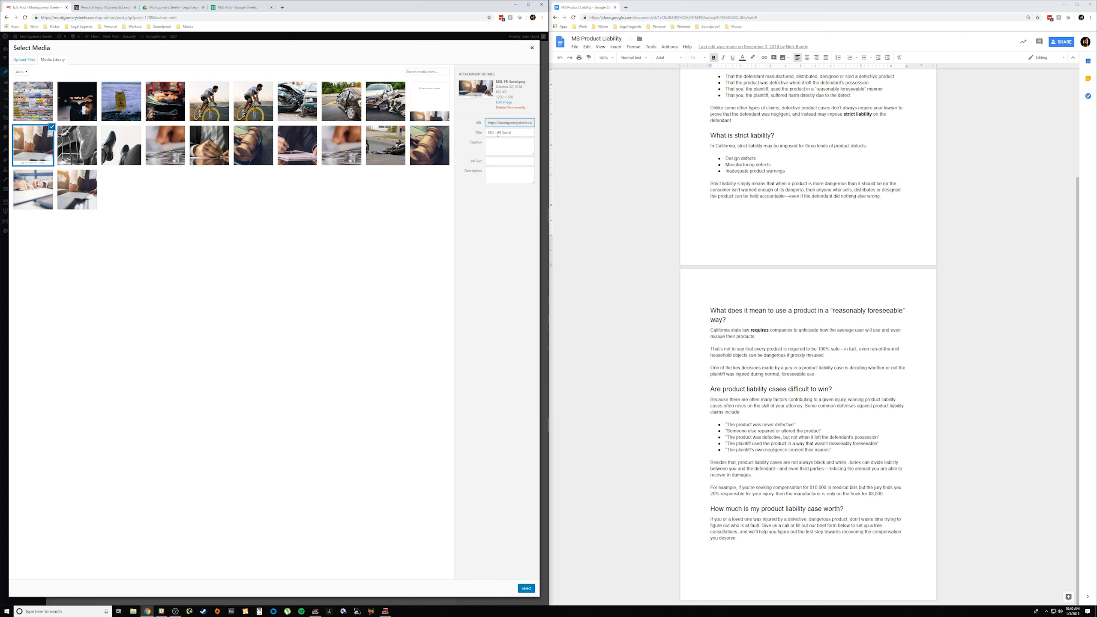
click(526, 588)
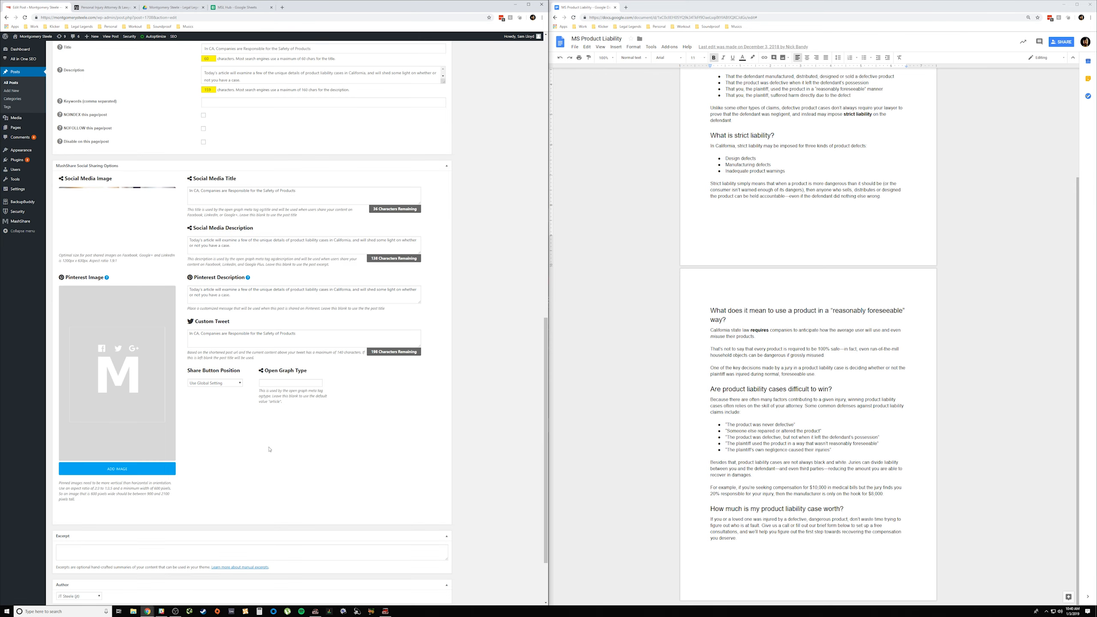
Step: Set the Pinterest Image to the tall pin graphic at the end of the media library's first row
scroll(121, 224, down, 2)
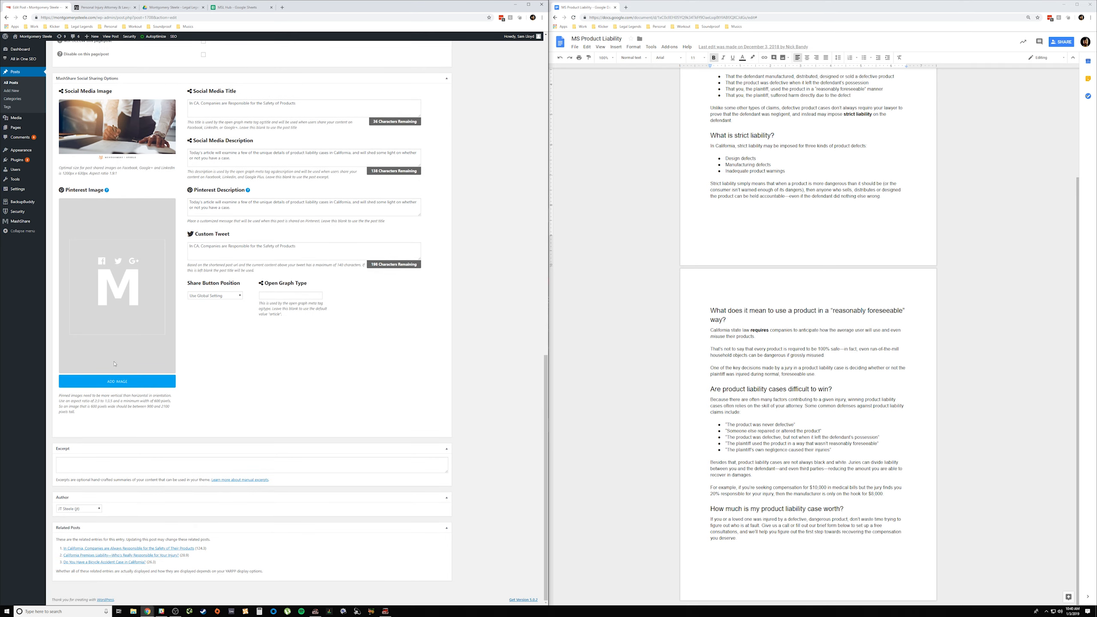
click(117, 382)
click(420, 107)
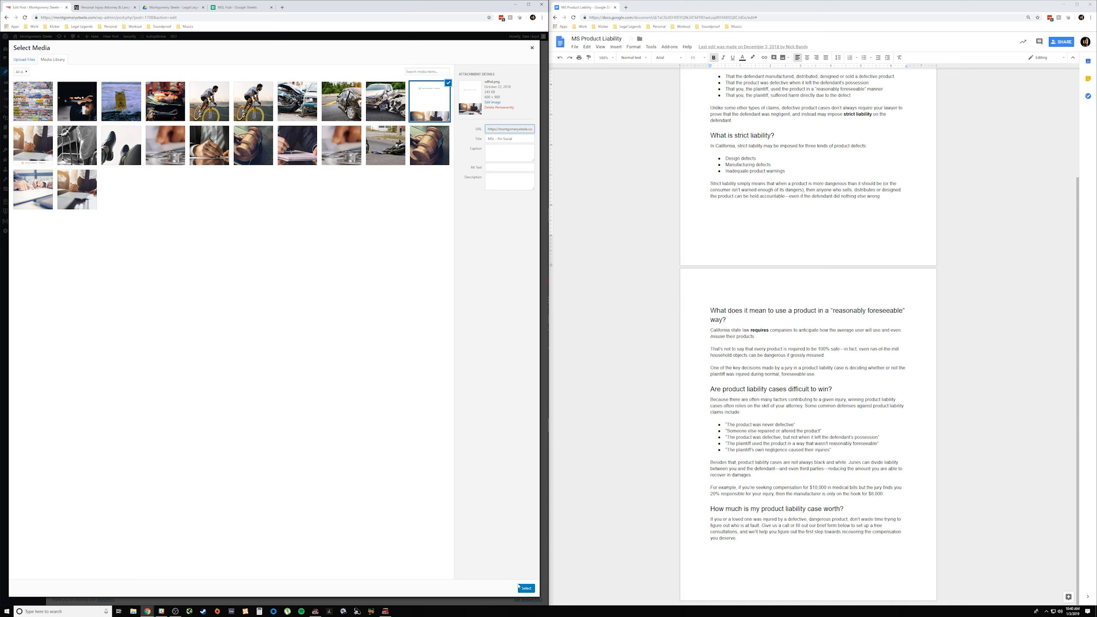
click(525, 588)
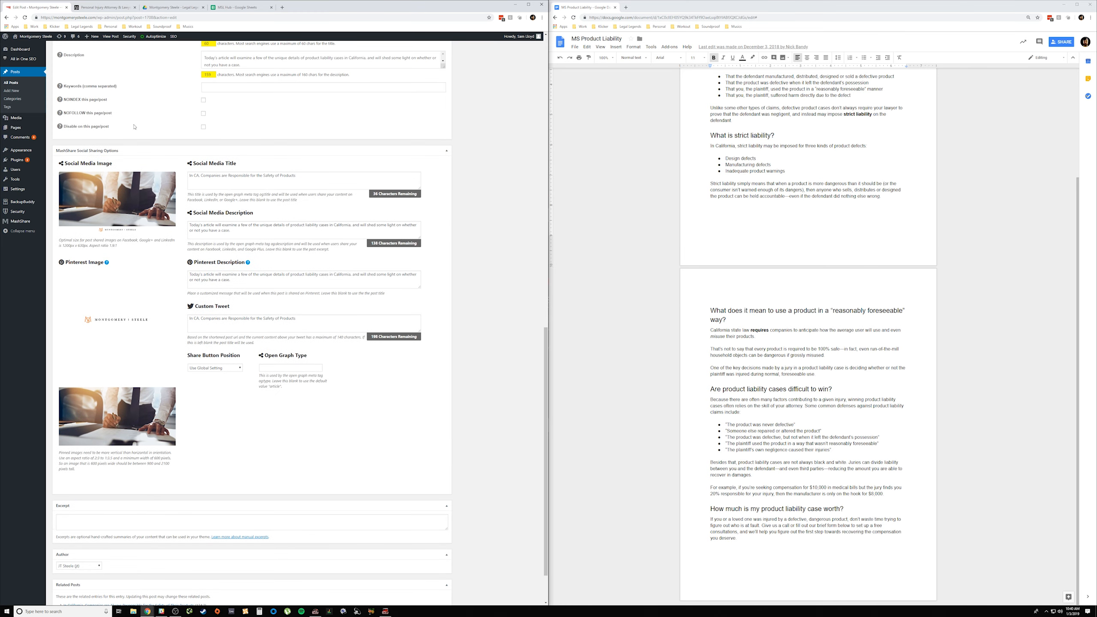
mouse_move(130, 366)
mouse_move(171, 191)
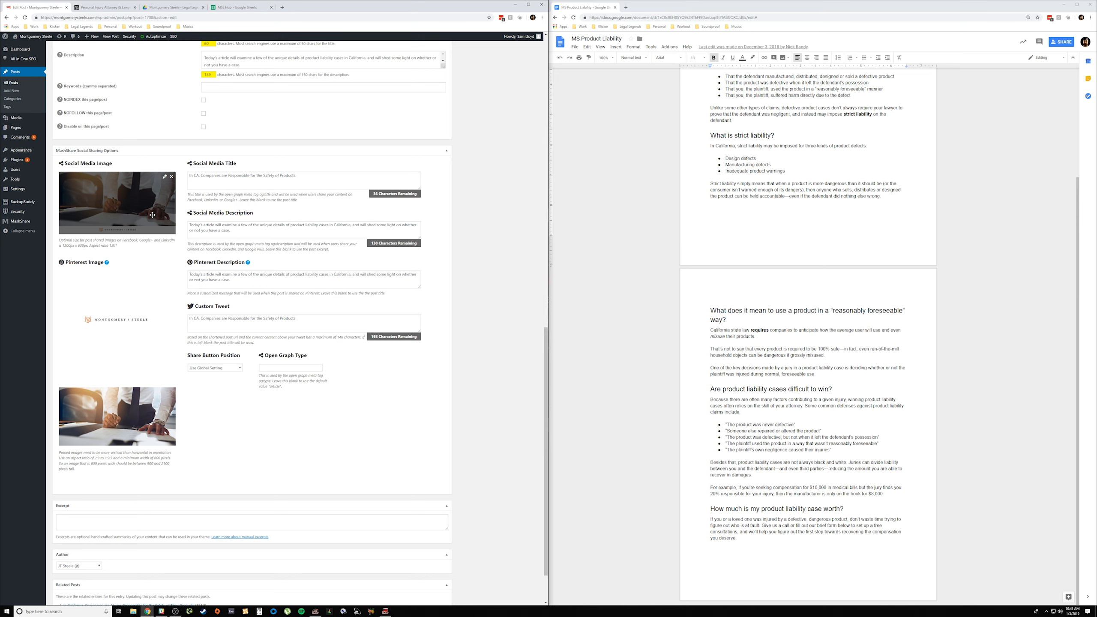
mouse_move(164, 345)
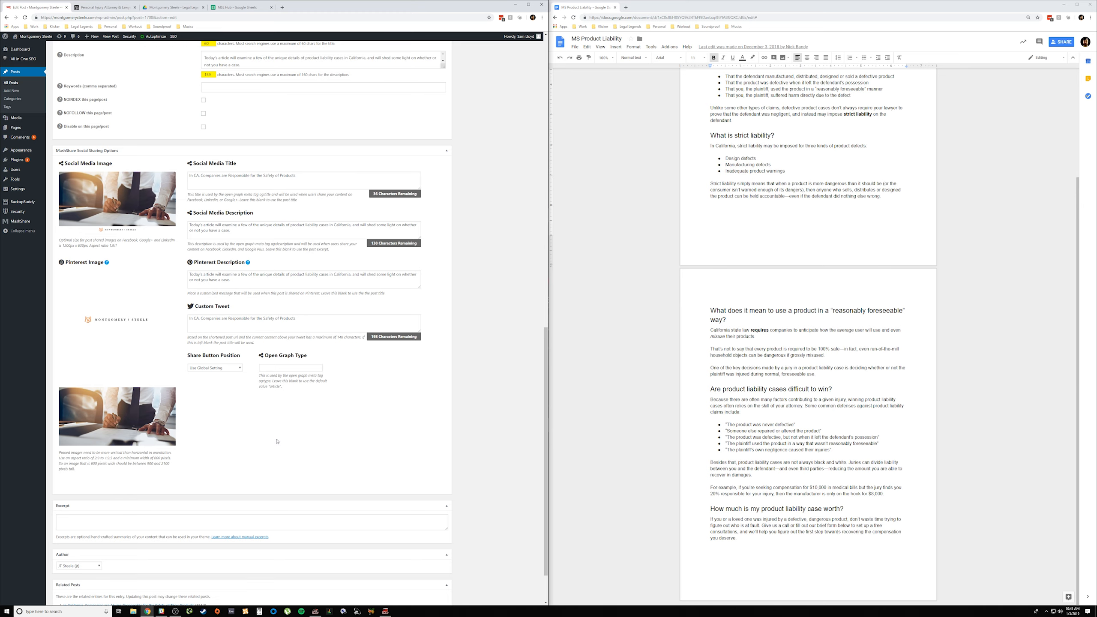
Step: Look over the post's body text, and examine the page and keyword outline in the MSL Hub spreadsheet
scroll(276, 441, up, 12)
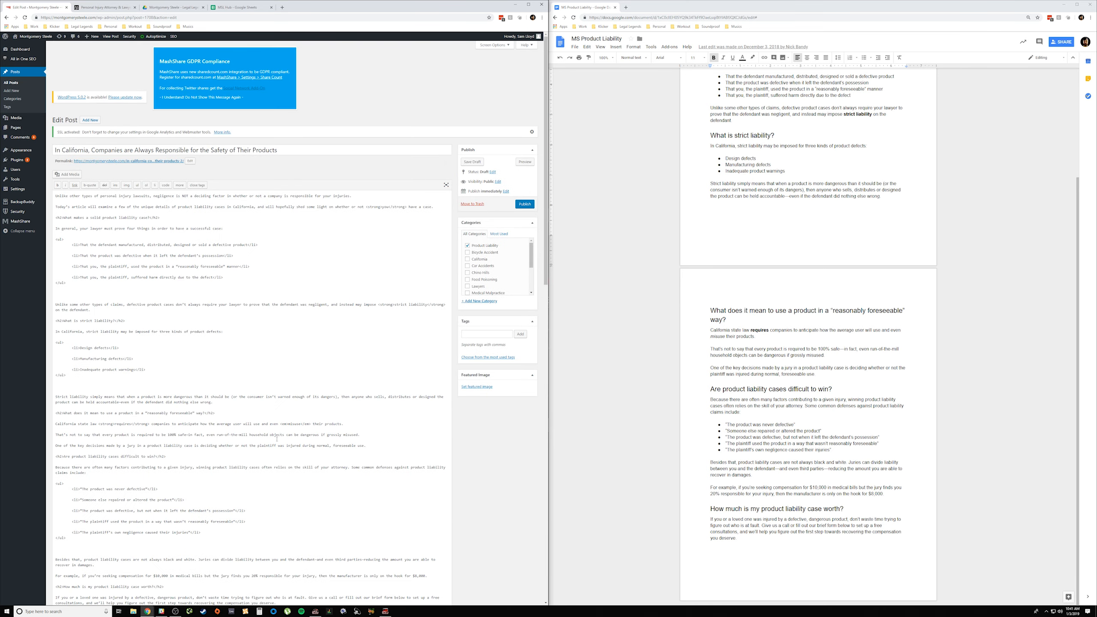
scroll(277, 440, down, 4)
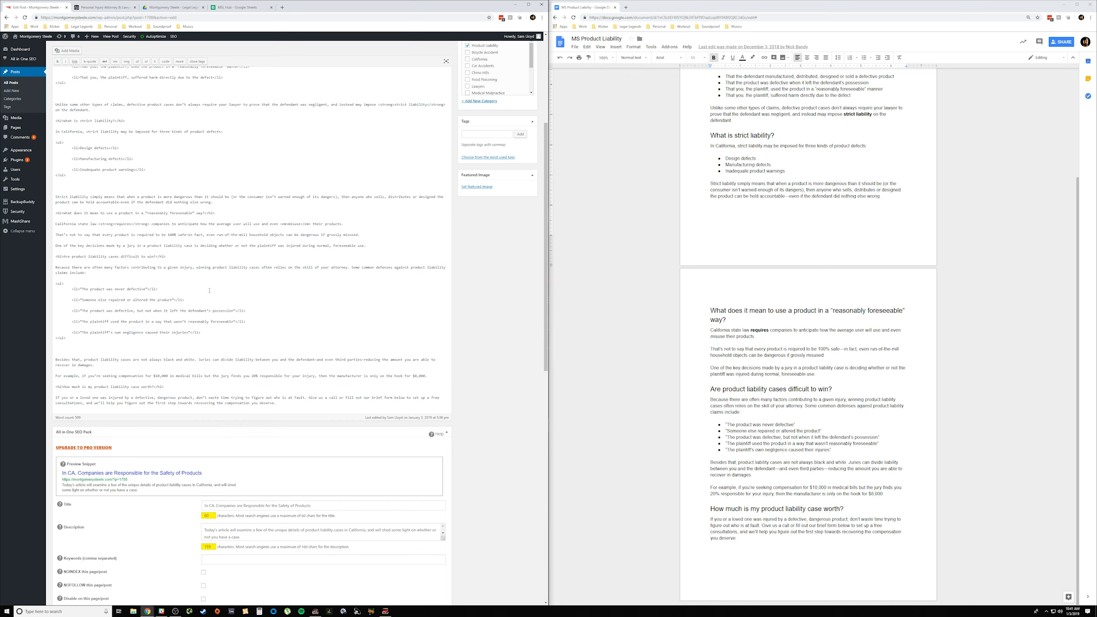
scroll(210, 291, up, 5)
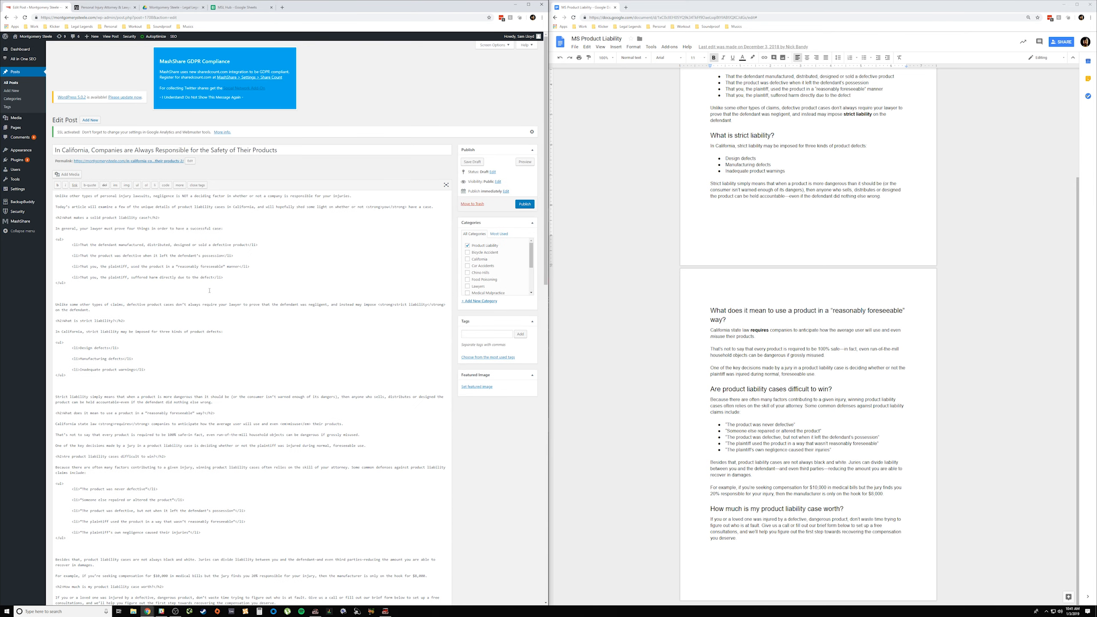
click(241, 8)
scroll(217, 237, down, 15)
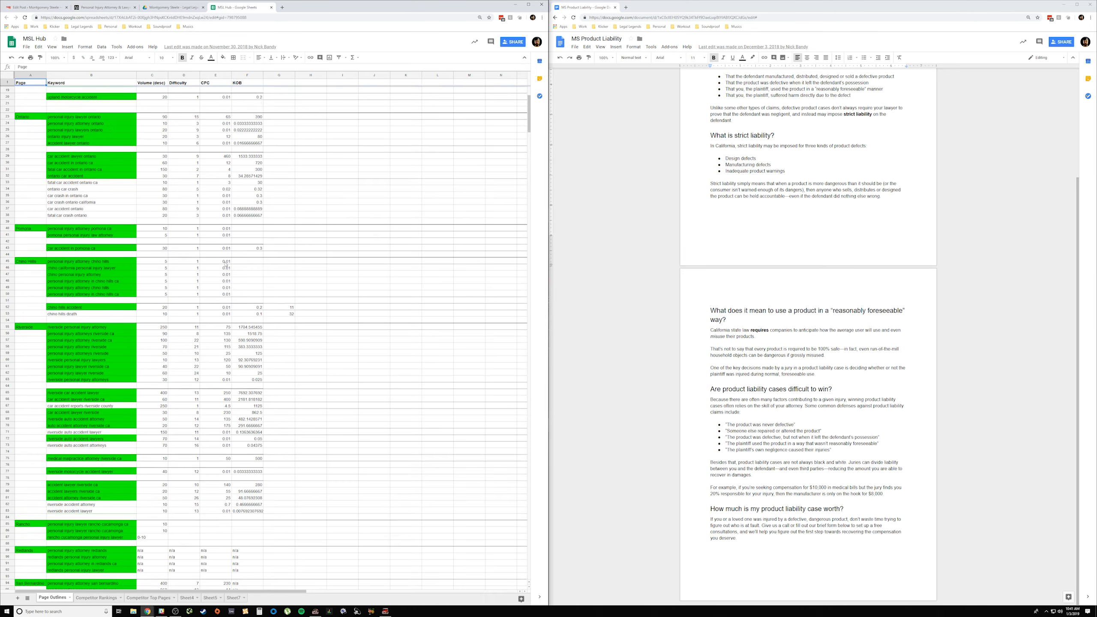
scroll(225, 264, up, 10)
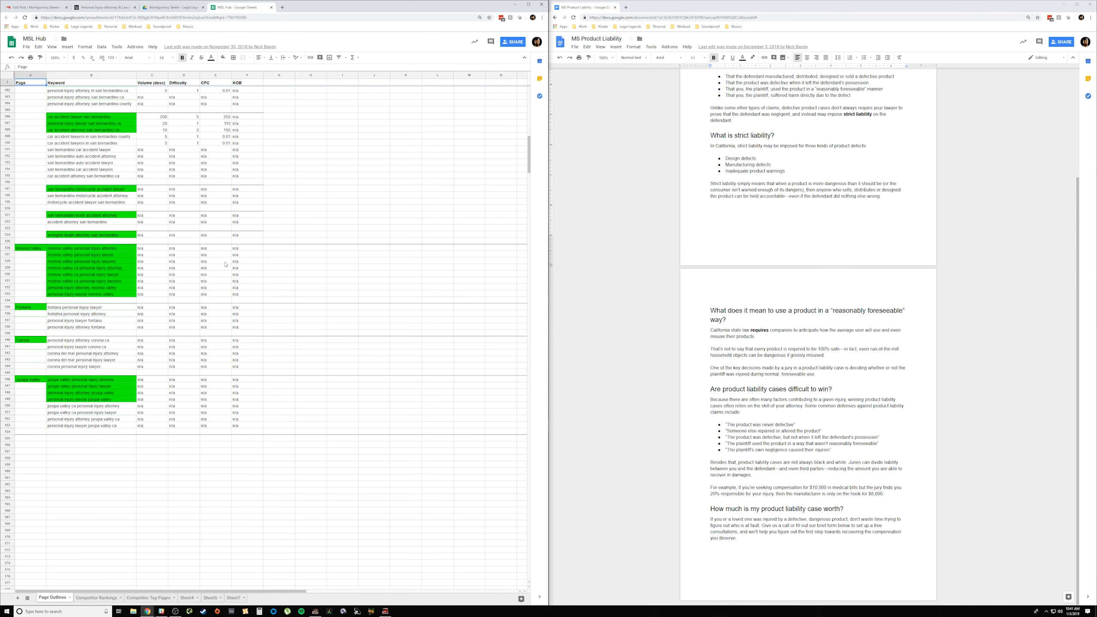
scroll(228, 268, up, 5)
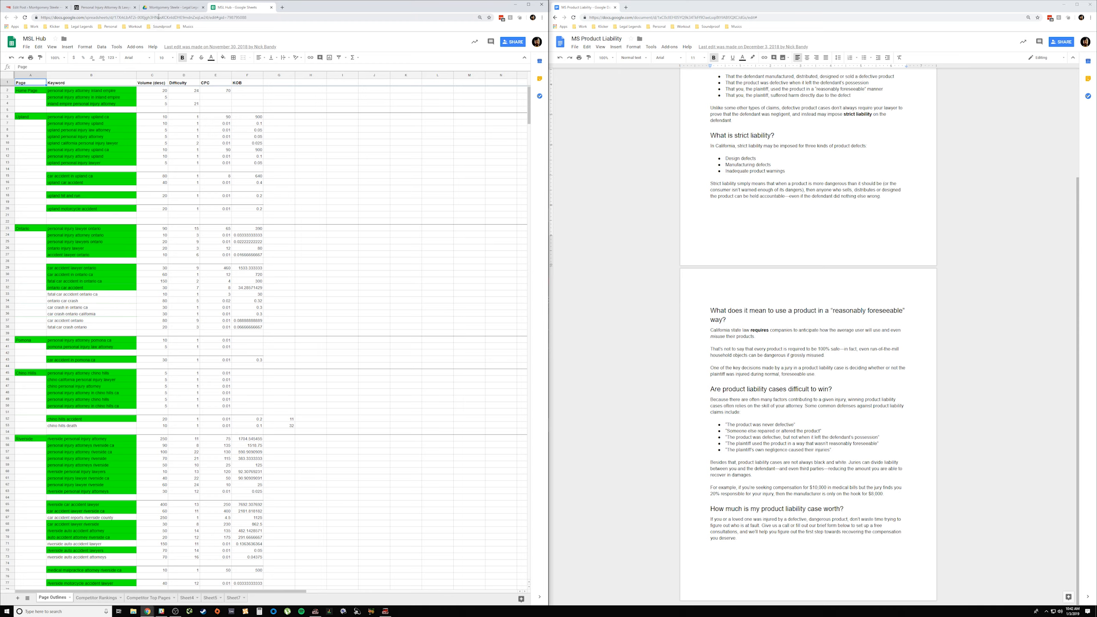
Step: Glance at the Montgomery Steele homepage, return to the post's edit page, and scan the body for phrases to link
click(105, 9)
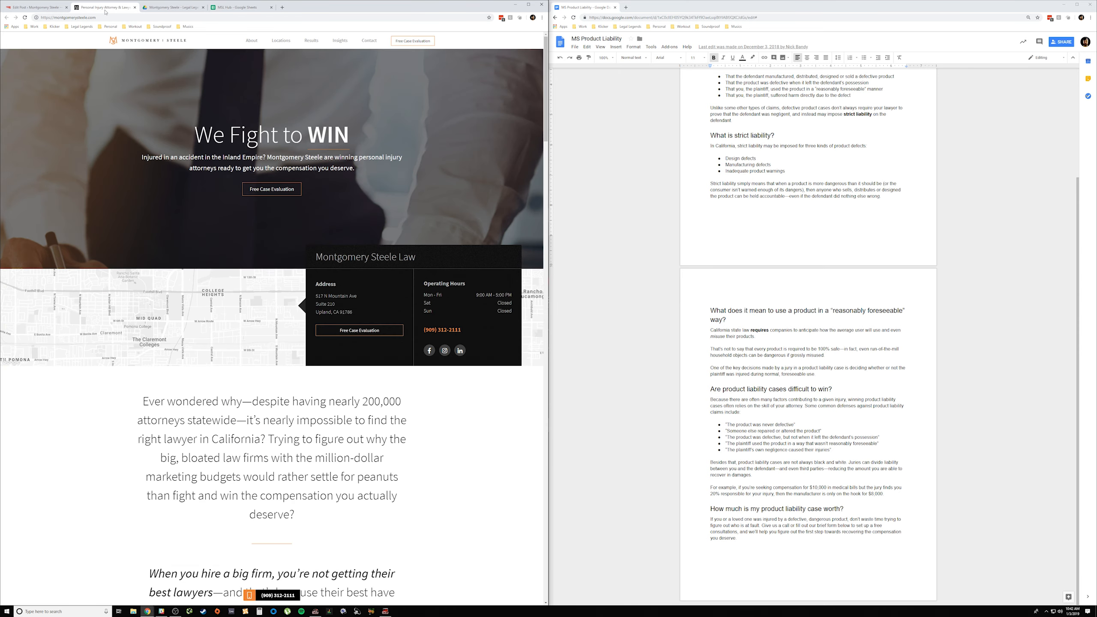
click(35, 7)
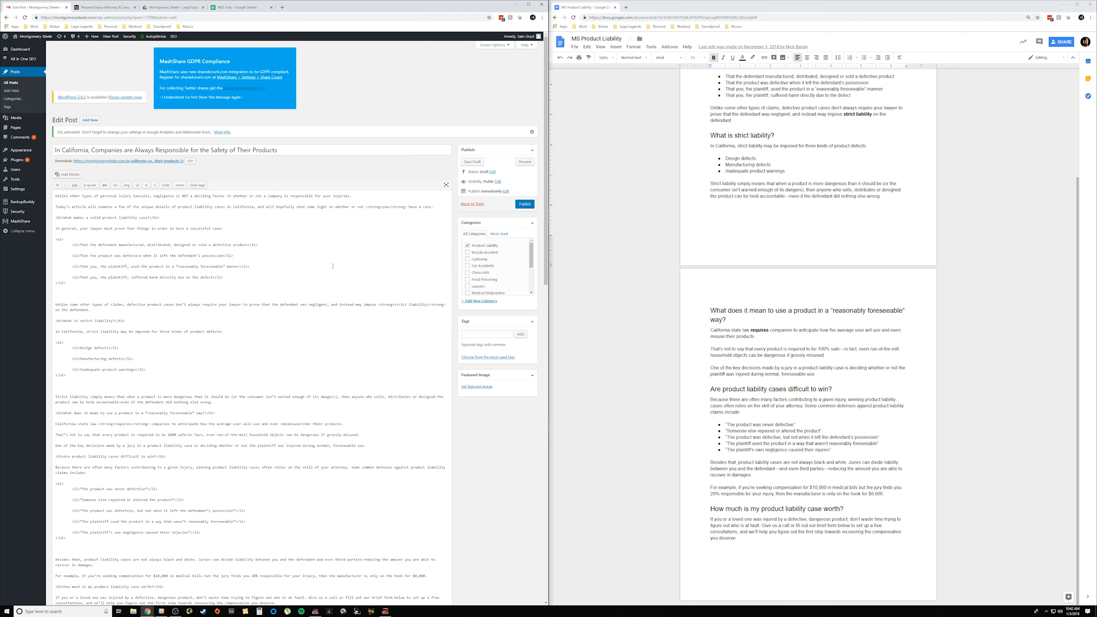
scroll(332, 265, down, 5)
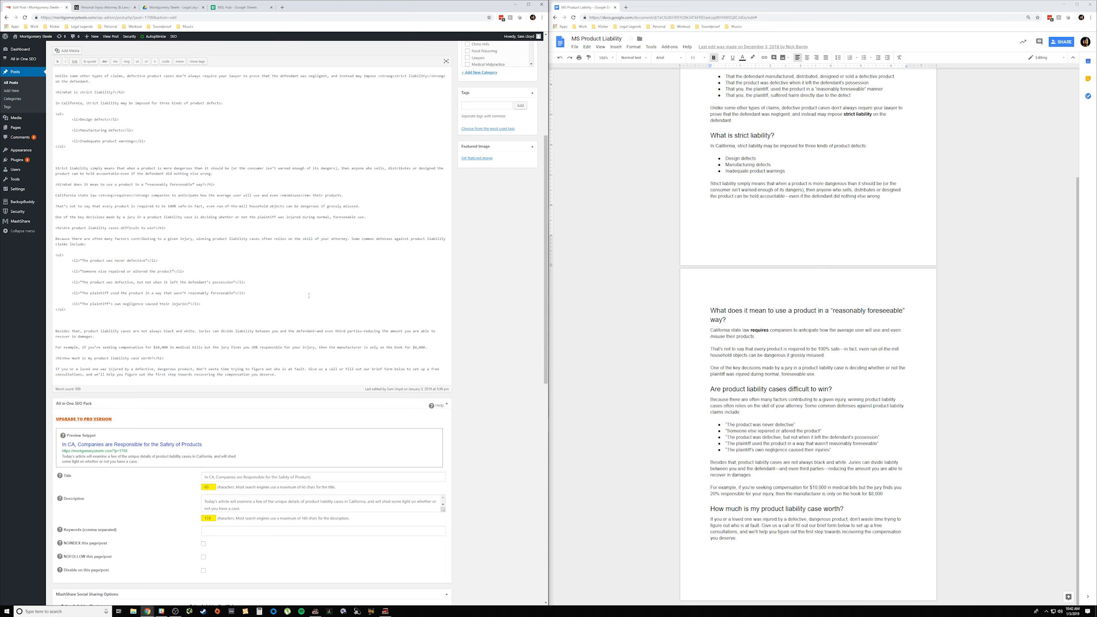
scroll(308, 295, up, 5)
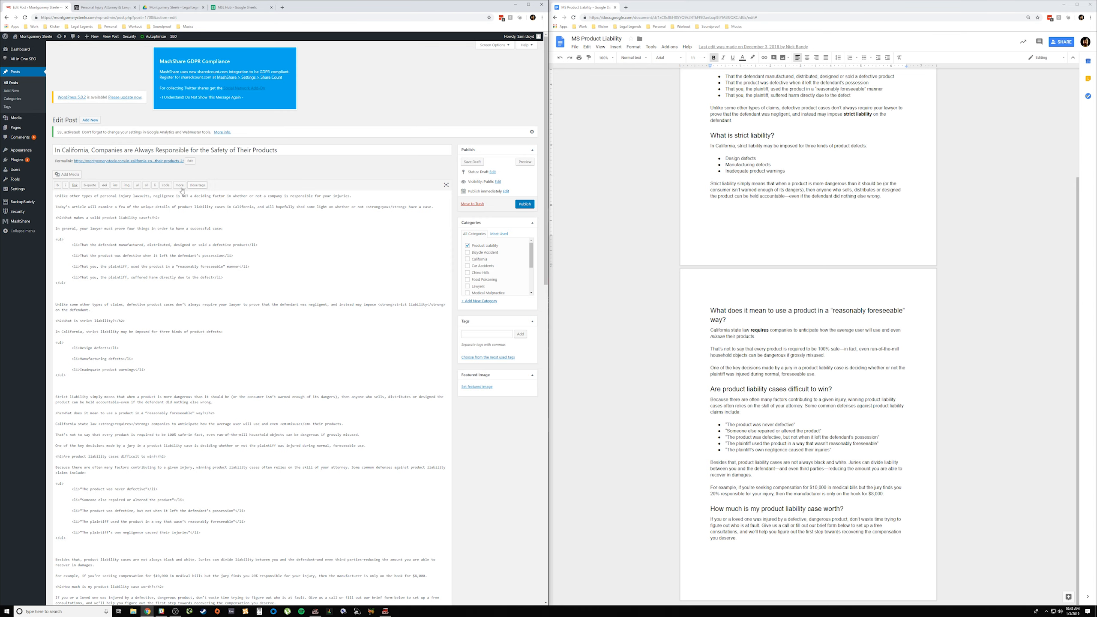
Step: Check the phrase "personal injury" in the opening sentence against the Home Page keywords in the MSL Hub spreadsheet, and return to the post
drag(101, 196, 131, 196)
click(237, 7)
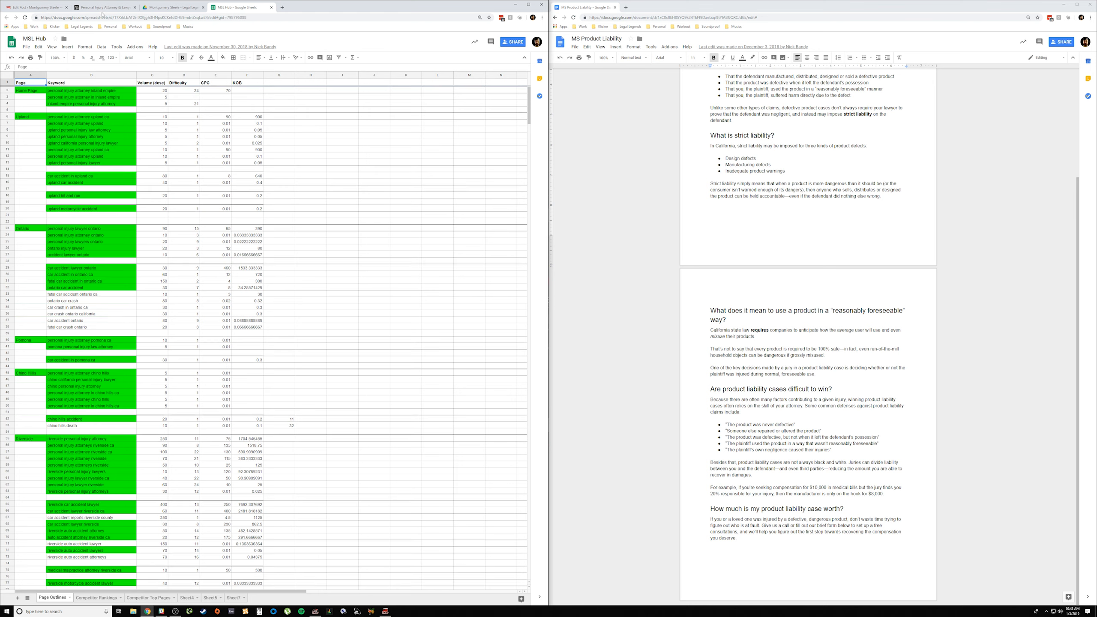
click(107, 93)
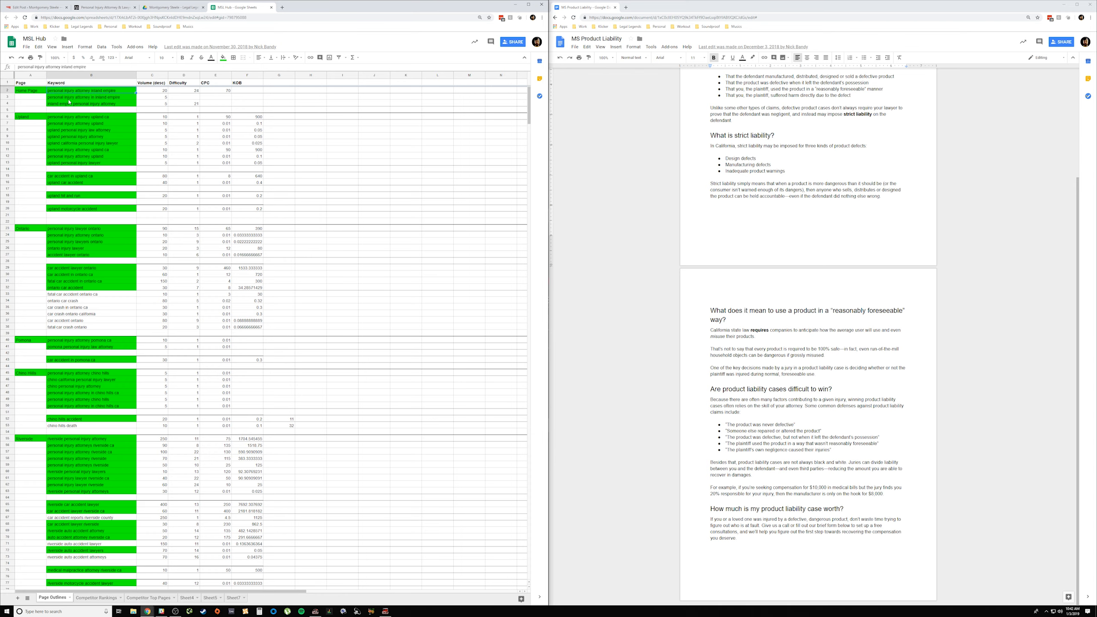
click(47, 9)
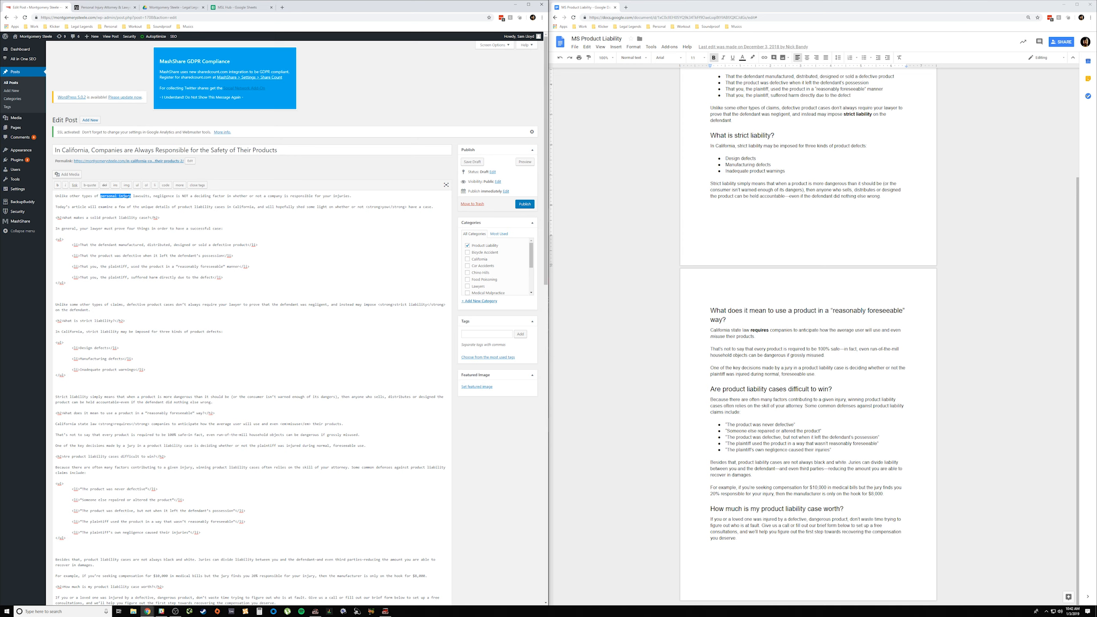
Step: Link "personal injury lawsuits" in the opening sentence to the site's existing Home page, found by searching existing content for "home"
click(130, 197)
drag(103, 197, 144, 197)
click(79, 188)
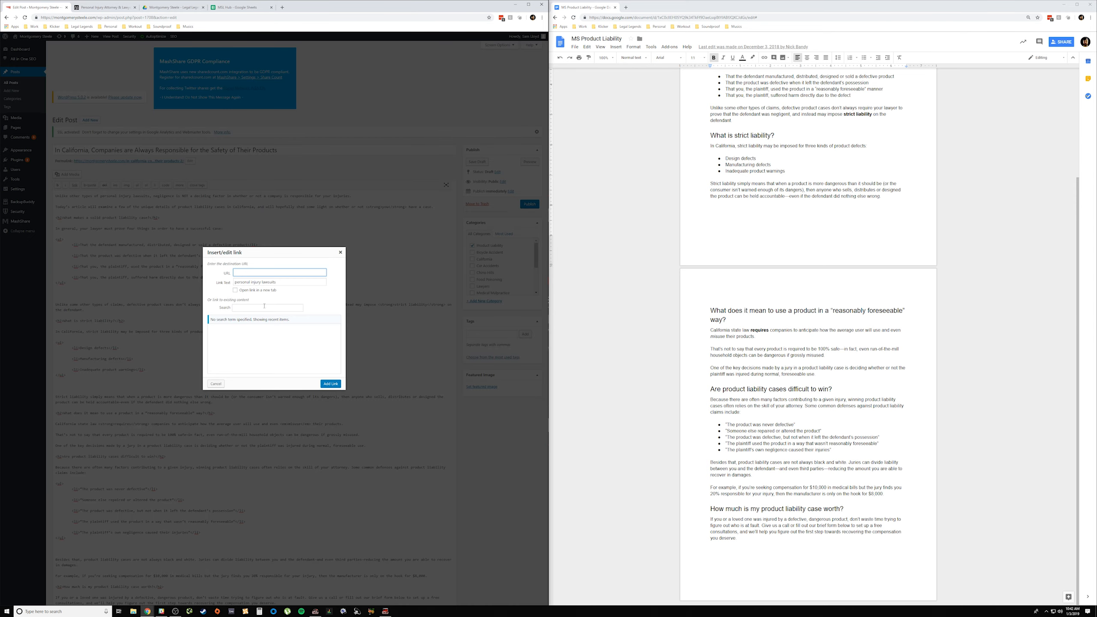
click(262, 308)
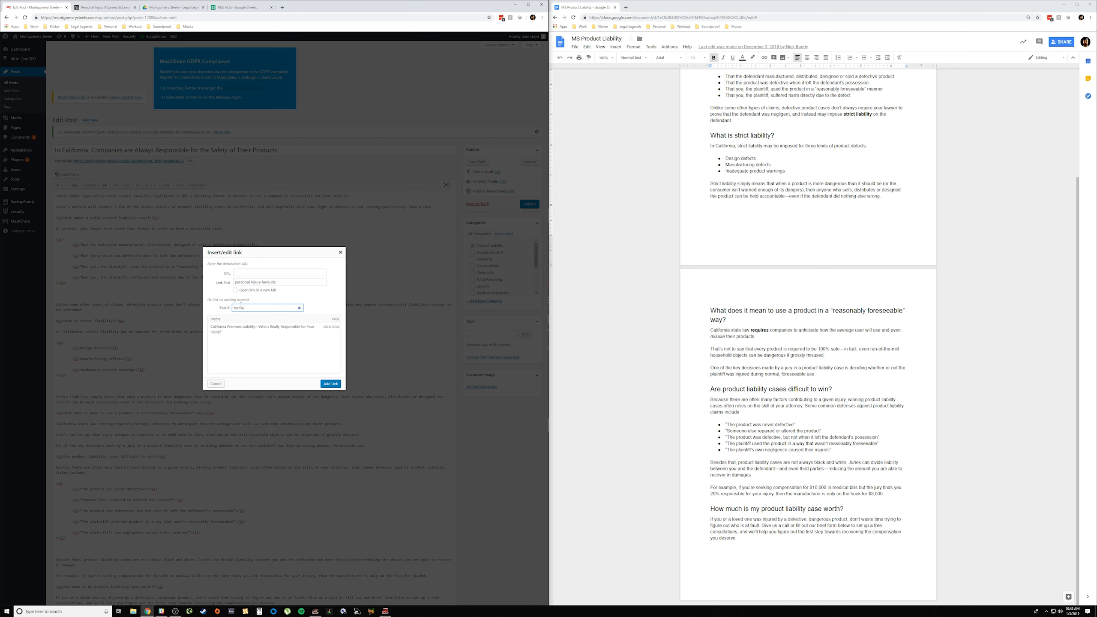
double_click(249, 307)
key(BackSpace)
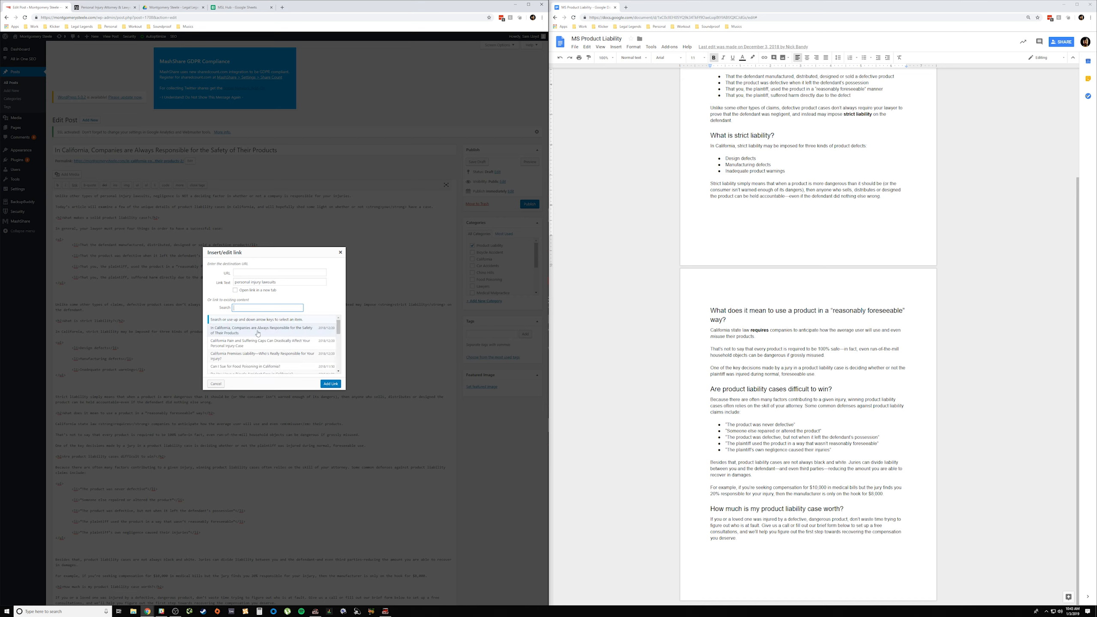
scroll(259, 336, down, 2)
scroll(259, 335, down, 3)
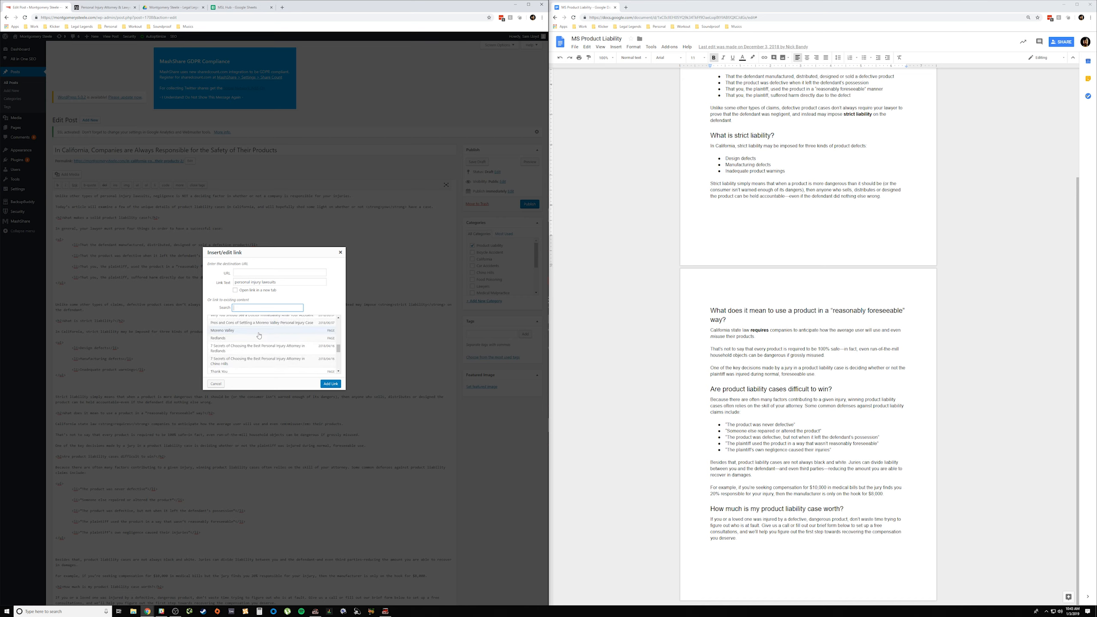
scroll(259, 335, down, 3)
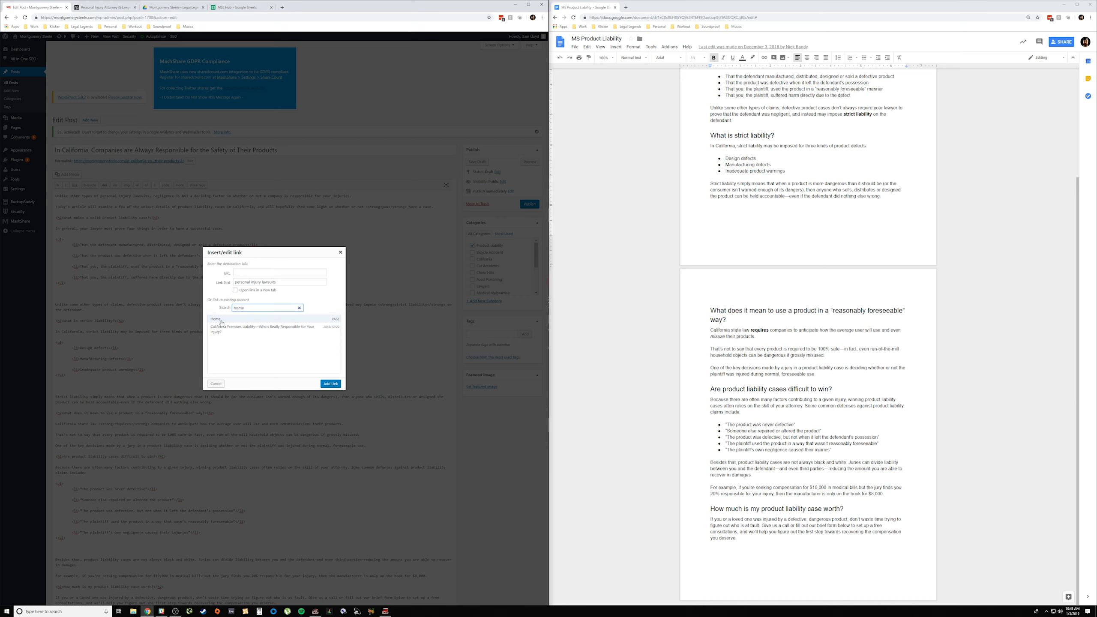
click(332, 319)
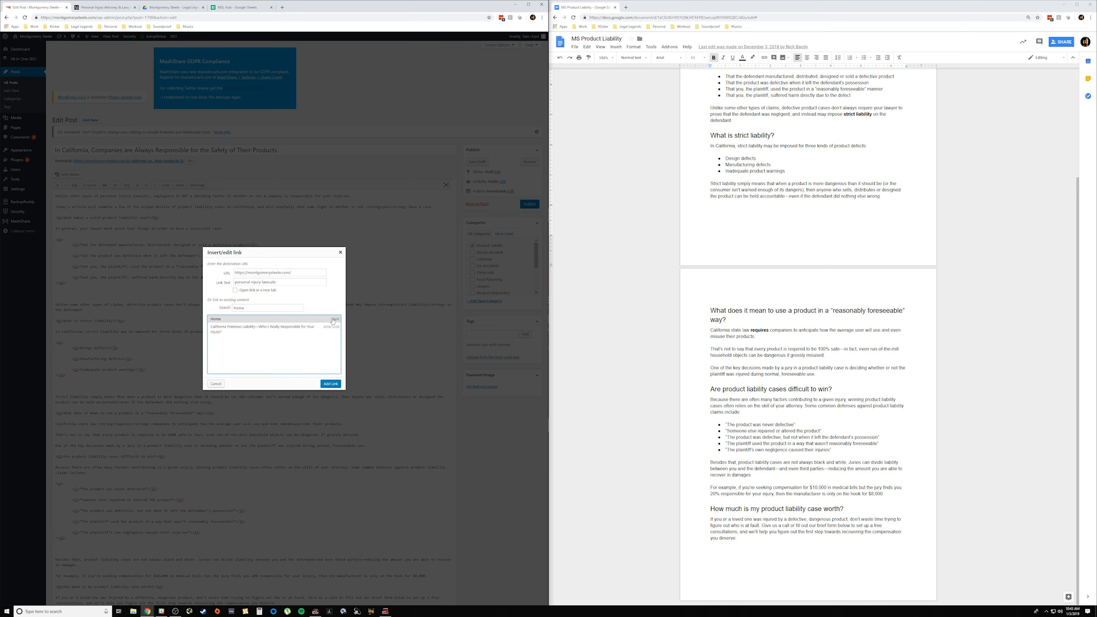
double_click(299, 322)
click(330, 383)
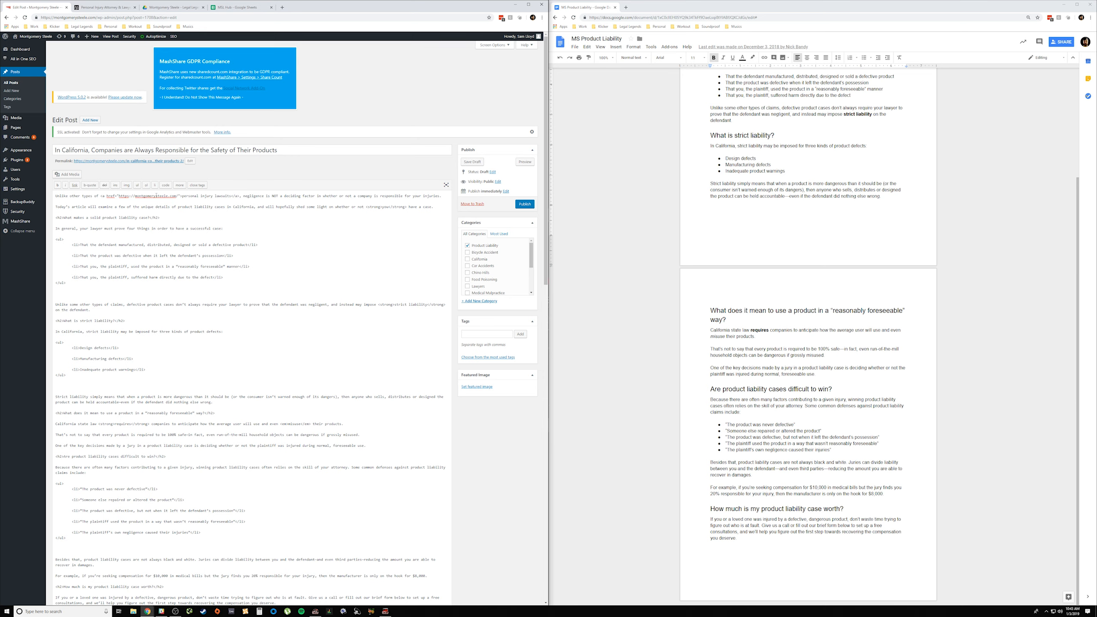
Step: Inspect the inserted link code in the opening sentence by highlighting it, and clear the selection
drag(100, 196, 246, 197)
key(shift+End)
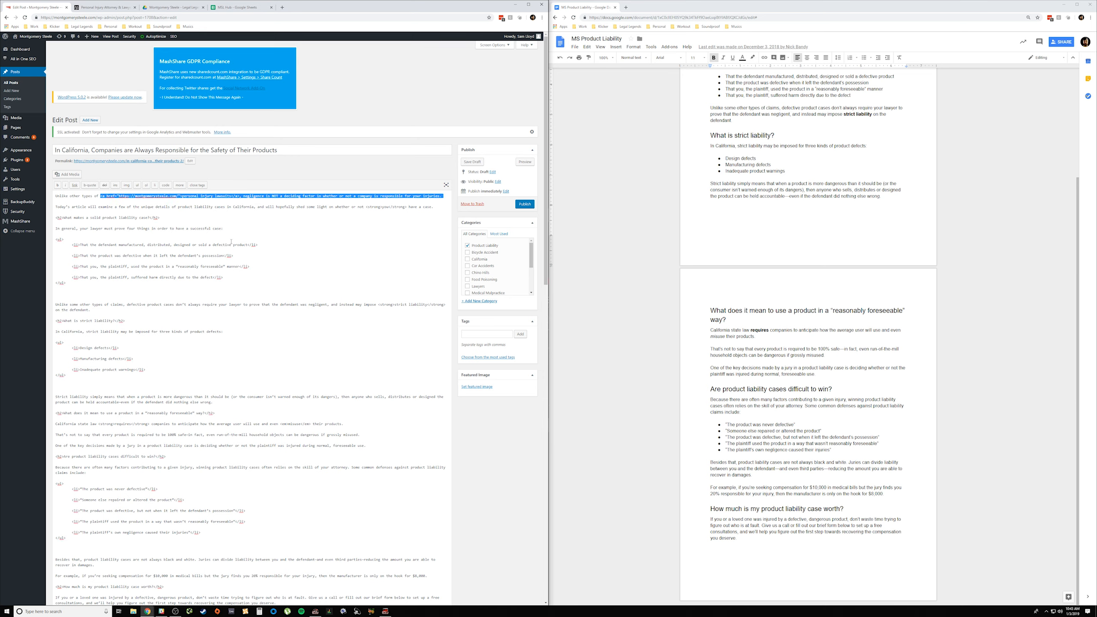
click(231, 242)
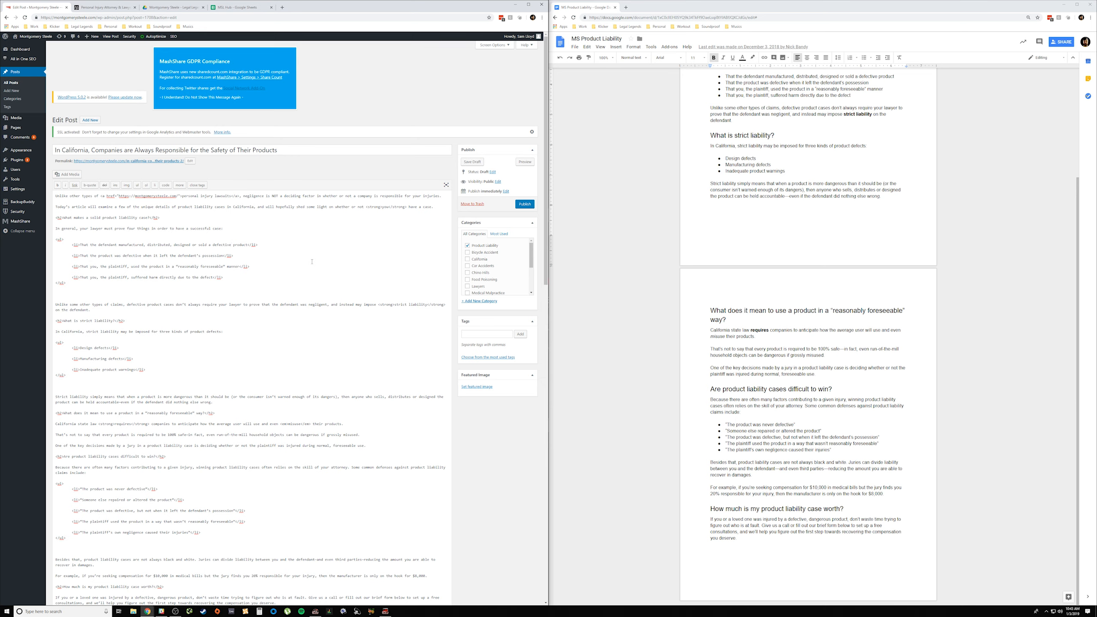
Step: Link "Give us a call" in the closing paragraph to the site's existing Contact page, found by searching existing content for "contact"
scroll(311, 263, down, 1)
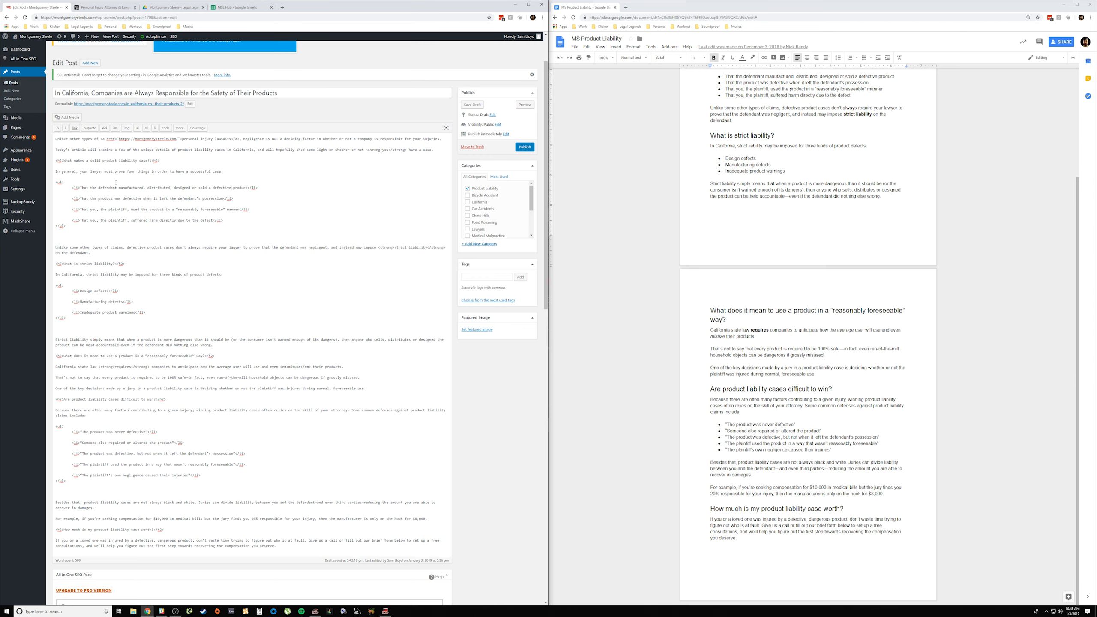
scroll(290, 415, down, 5)
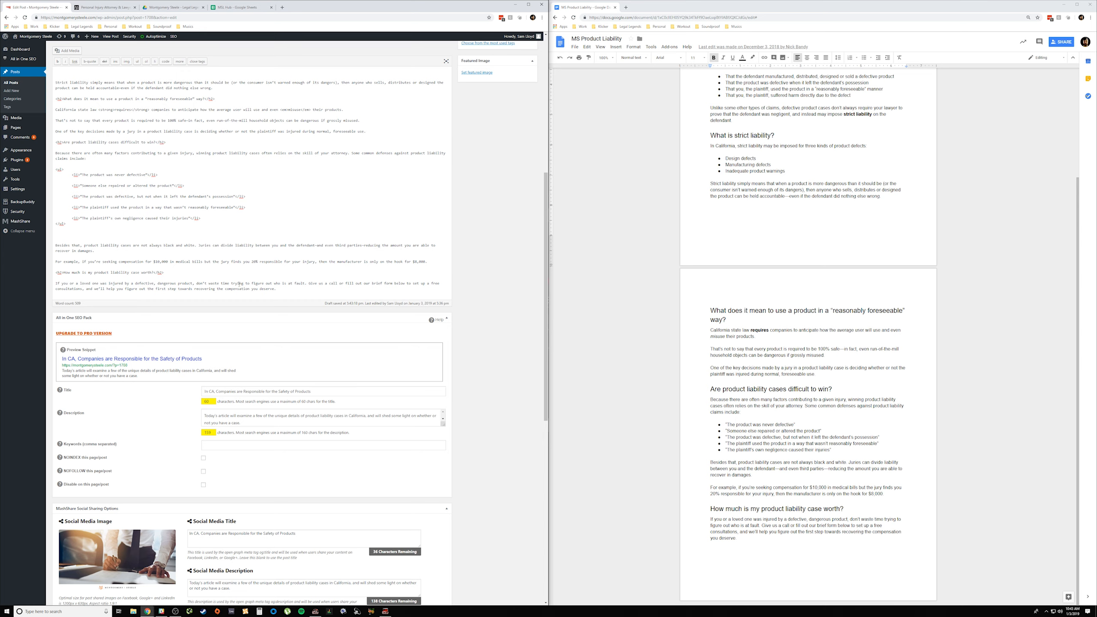
drag(309, 283, 338, 283)
click(74, 62)
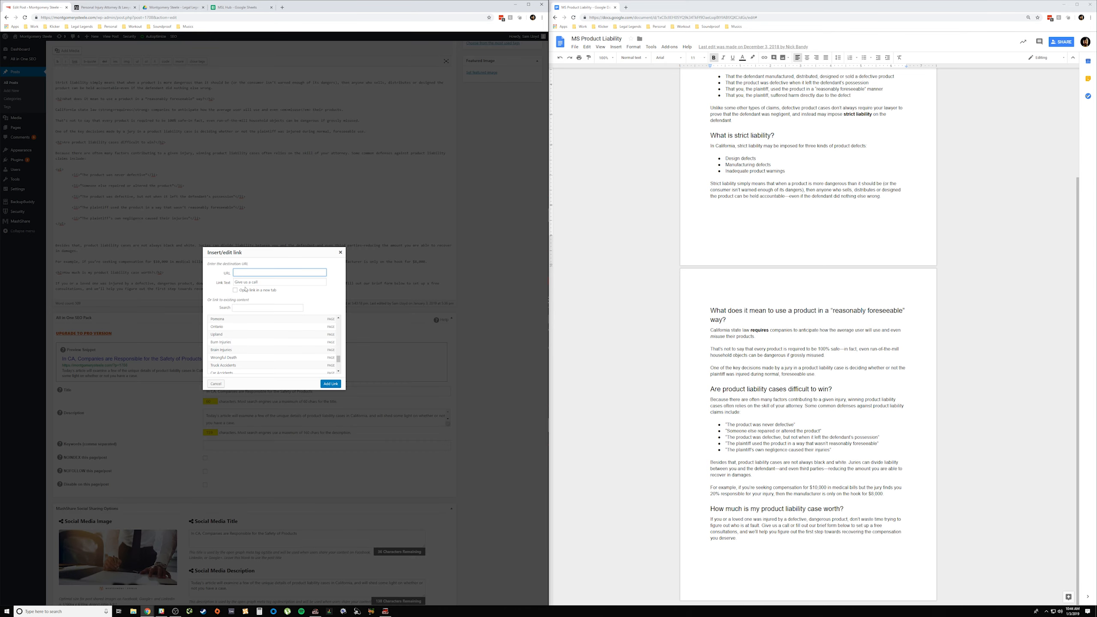
click(241, 306)
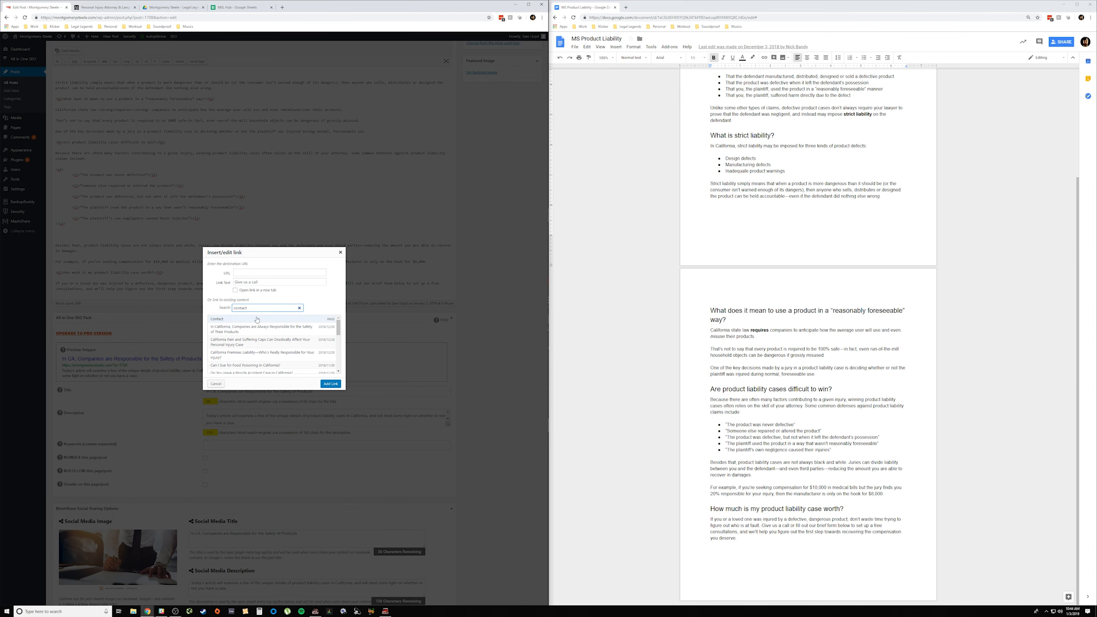
click(266, 320)
click(331, 383)
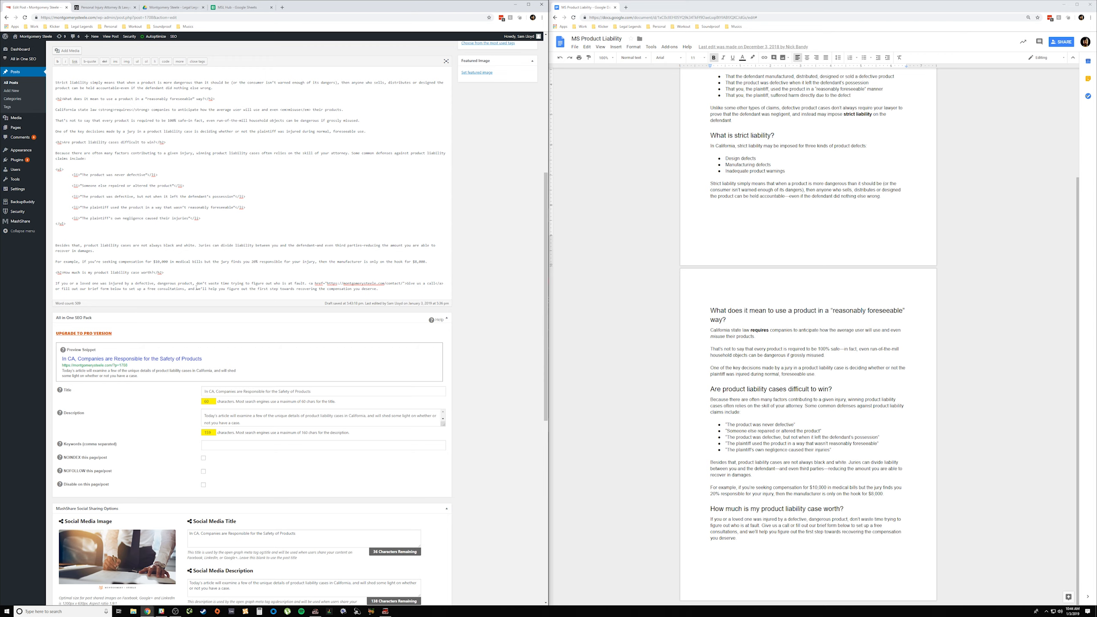
Step: Open the All Posts list in a separate tab, look through the existing posts for related articles to link, and return to the post
scroll(202, 286, up, 8)
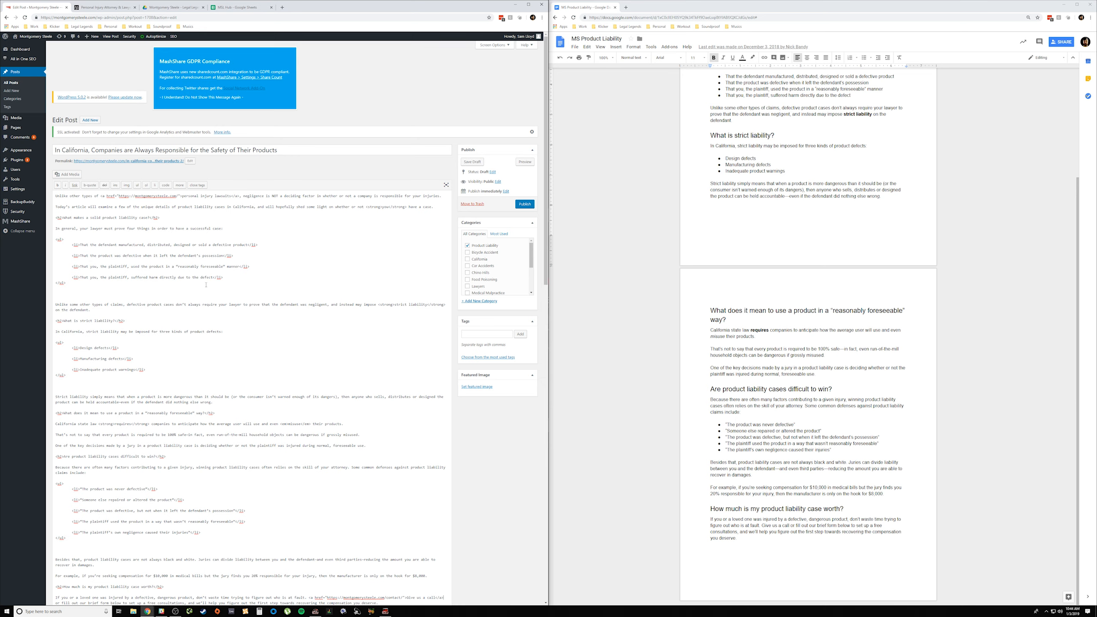
right_click(15, 85)
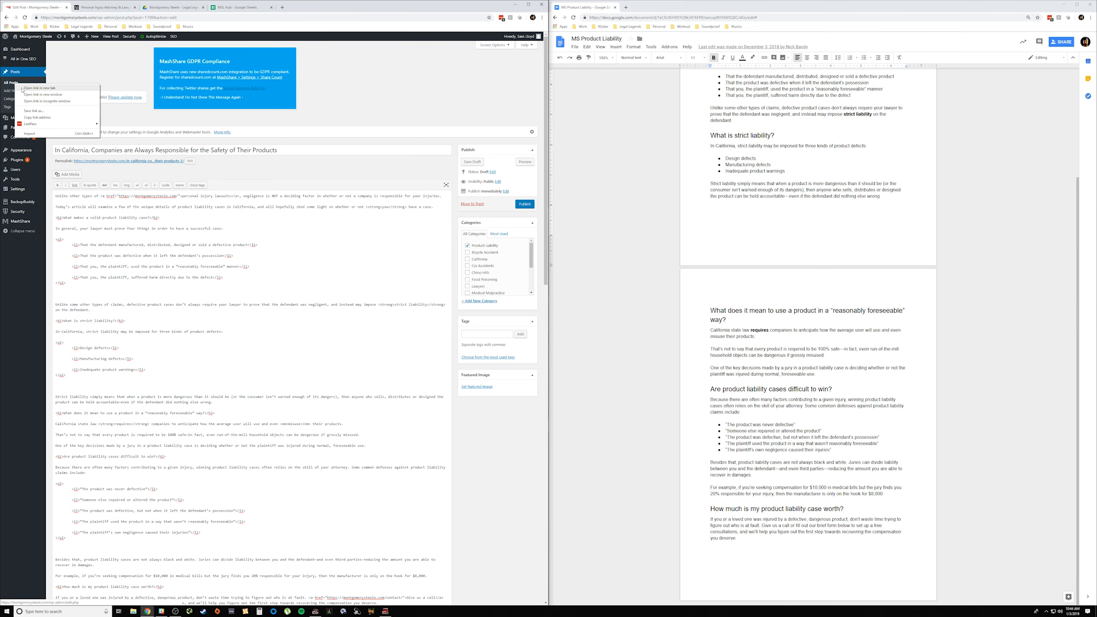
click(23, 88)
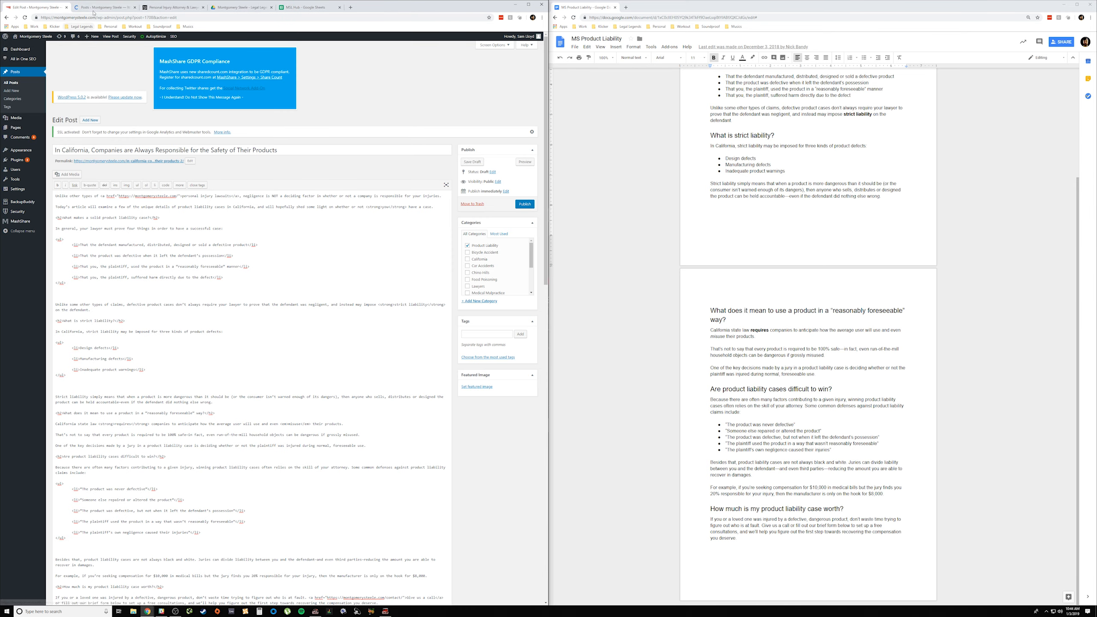
click(93, 13)
scroll(126, 219, down, 3)
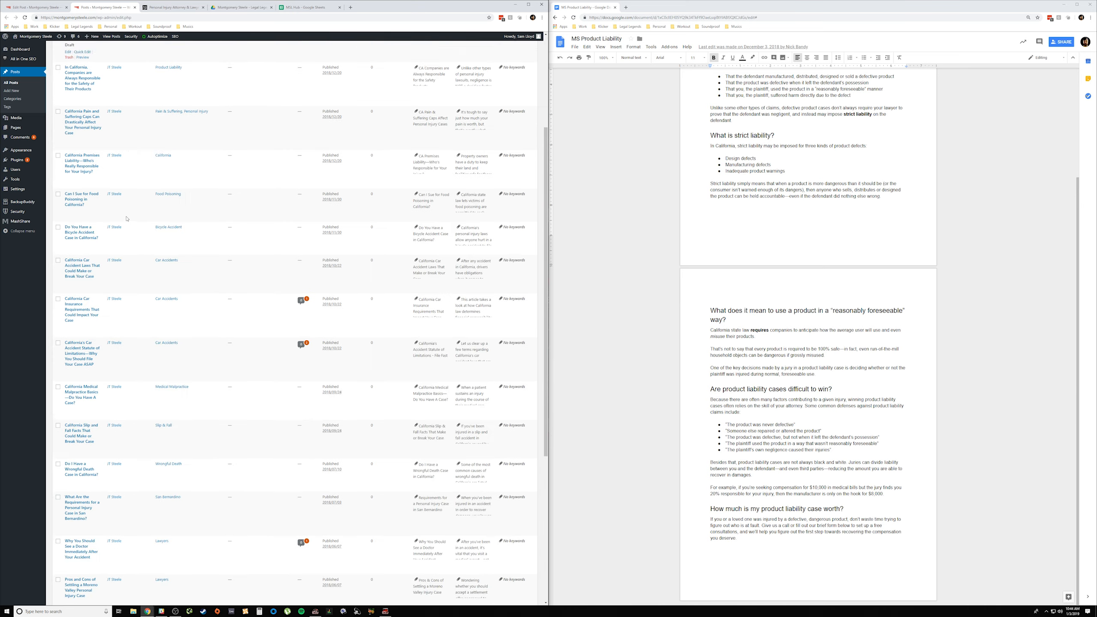
scroll(126, 218, up, 3)
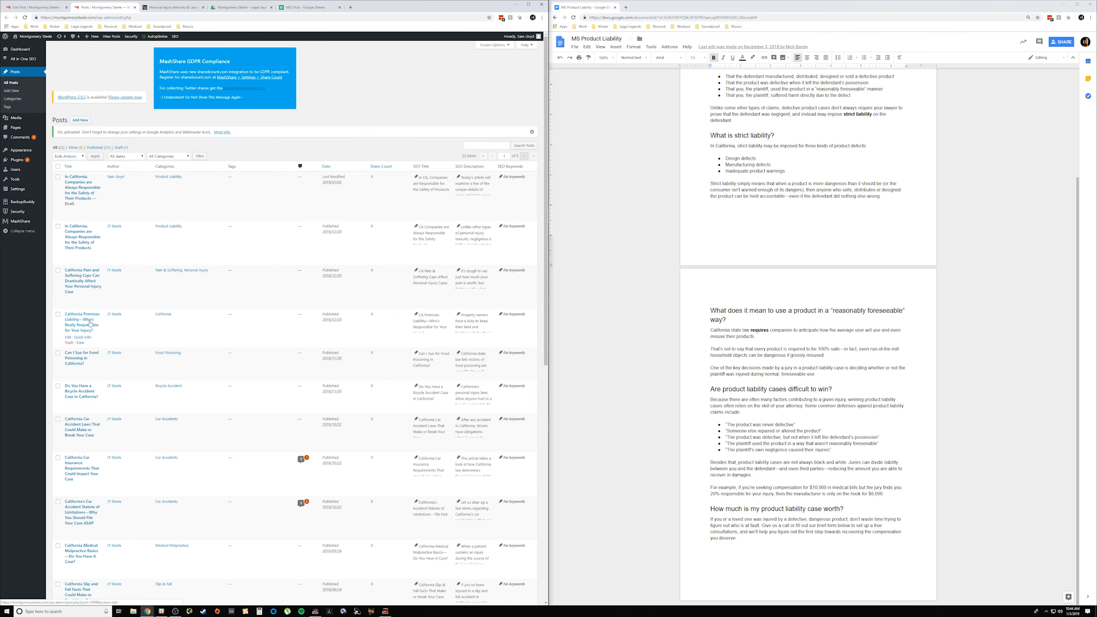
scroll(160, 344, down, 4)
scroll(160, 345, down, 3)
scroll(130, 302, up, 7)
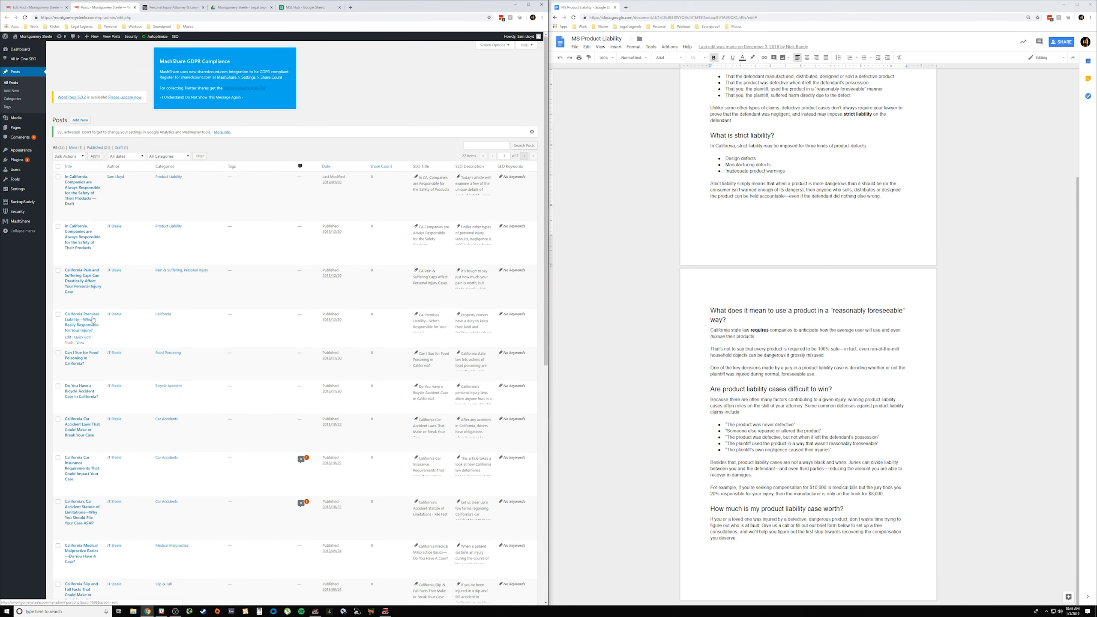
click(34, 7)
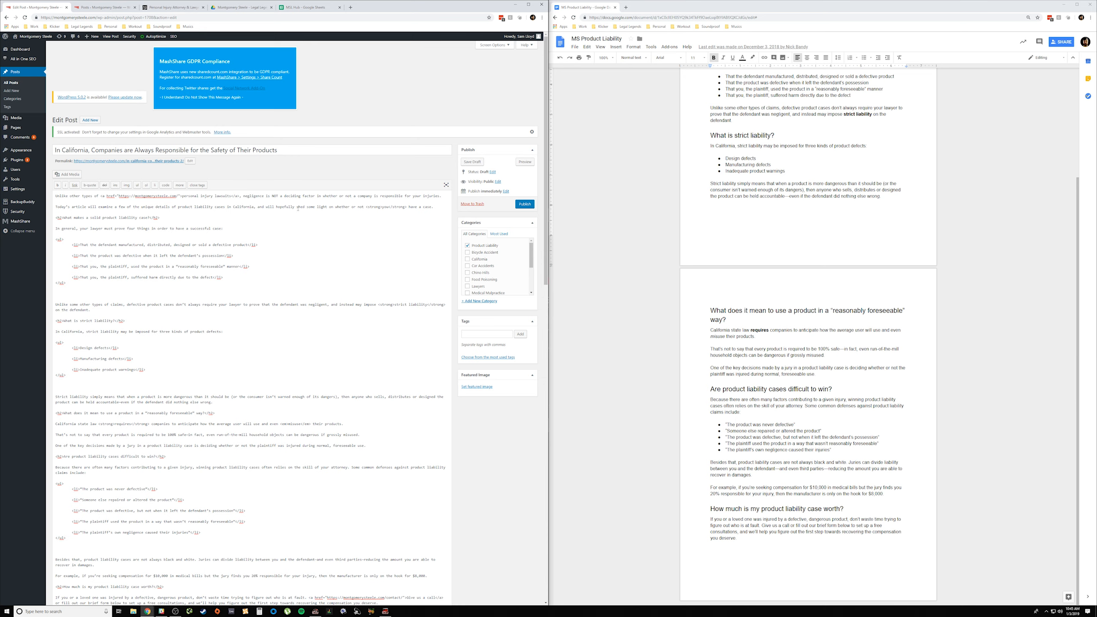
Step: Add the sentence "Very similar to our past post on premise liability." to the end of the second introductory paragraph, correcting the misspelled "liability"
click(436, 207)
text(Very simila)
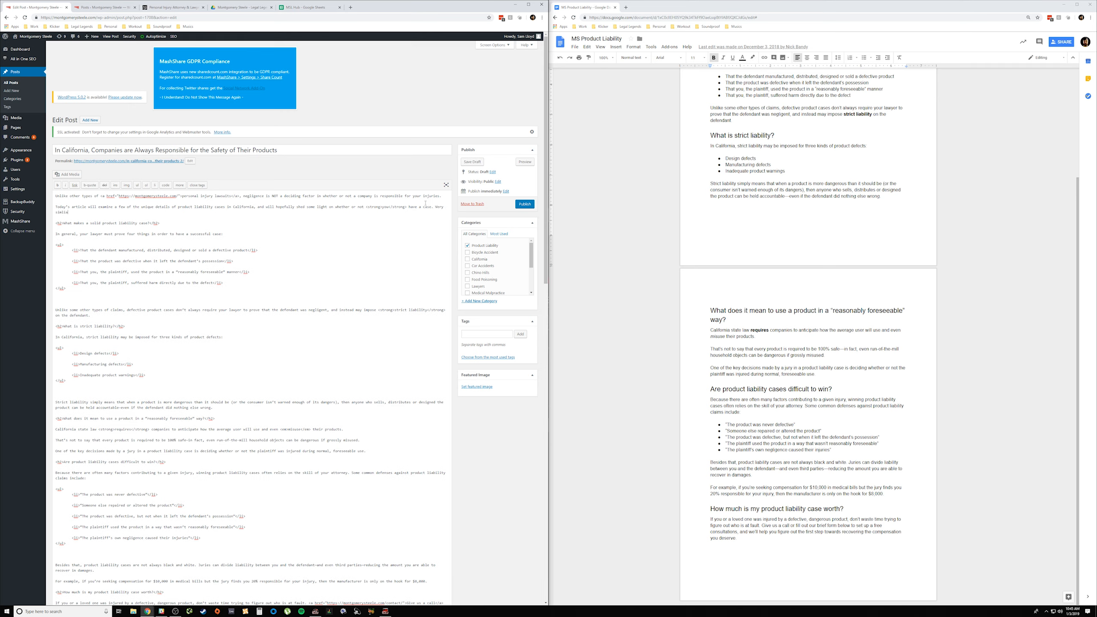
key(BackSpace)
key(BackSpace)
key(BackSpace)
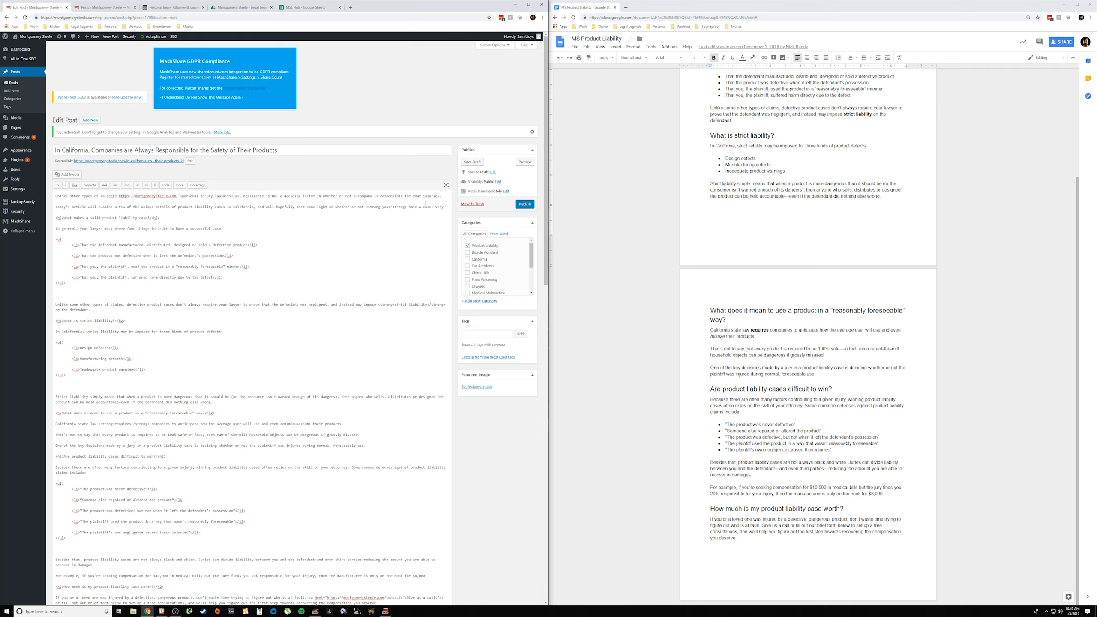
text(imilar to )
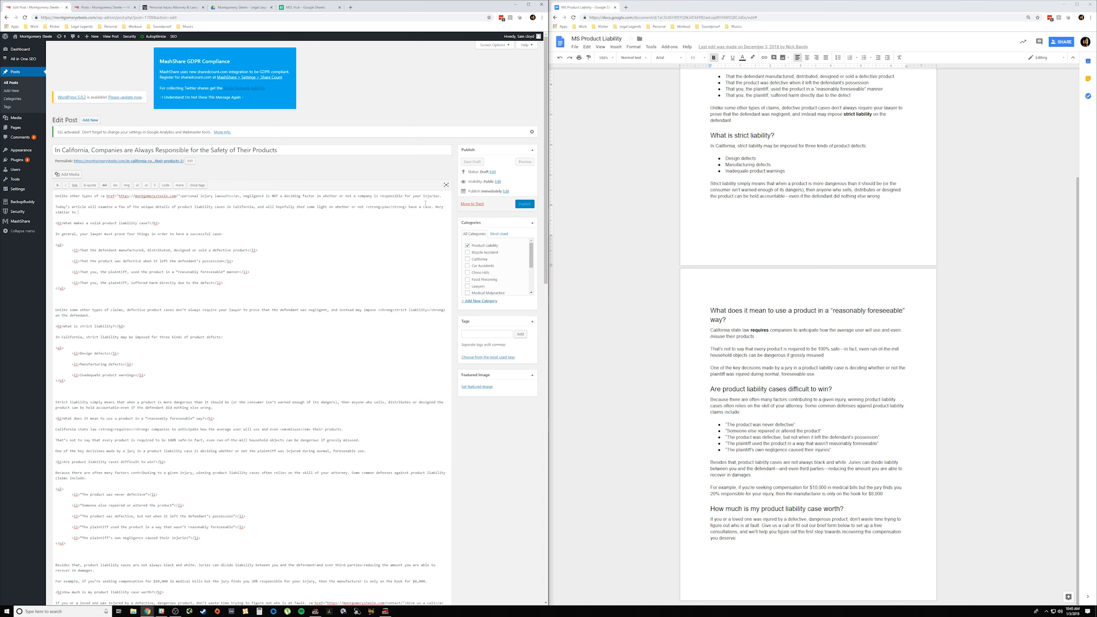
text(our past post on premise liabiit)
text(y.)
right_click(136, 214)
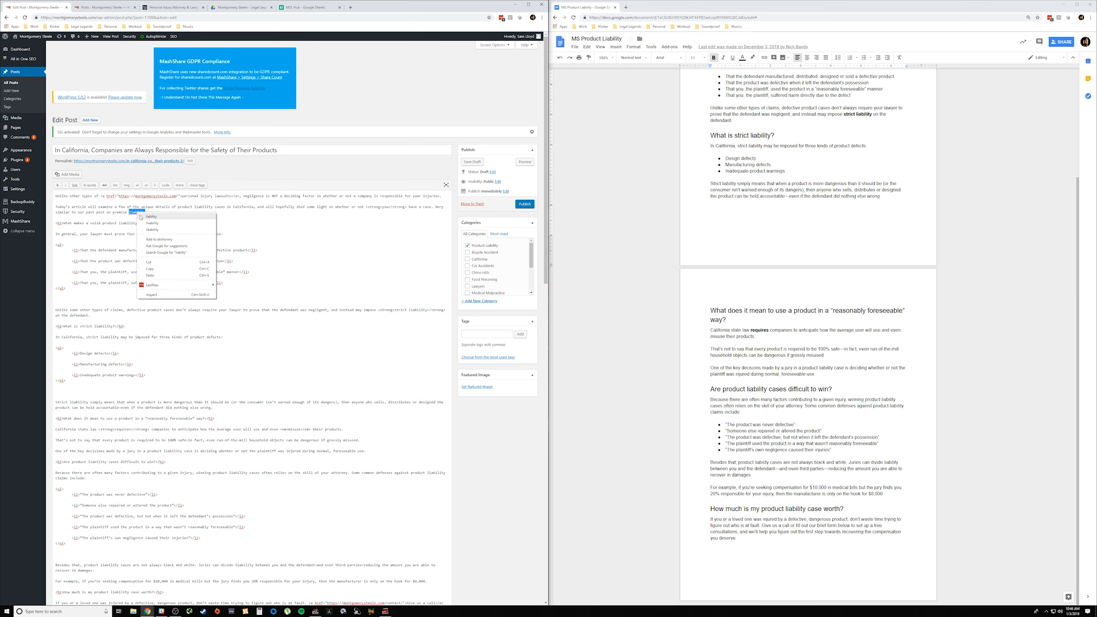
click(142, 216)
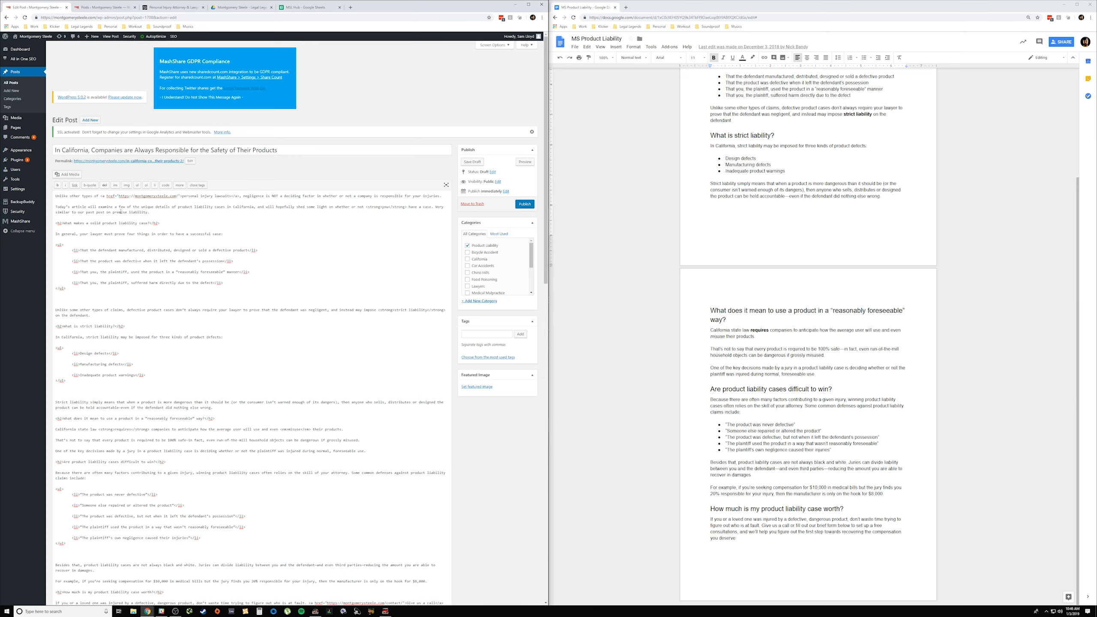
Step: Link "past post on premise liability" to the existing California Premises Liability post, found by searching existing content for "premise"
drag(112, 212, 147, 213)
click(106, 216)
click(74, 186)
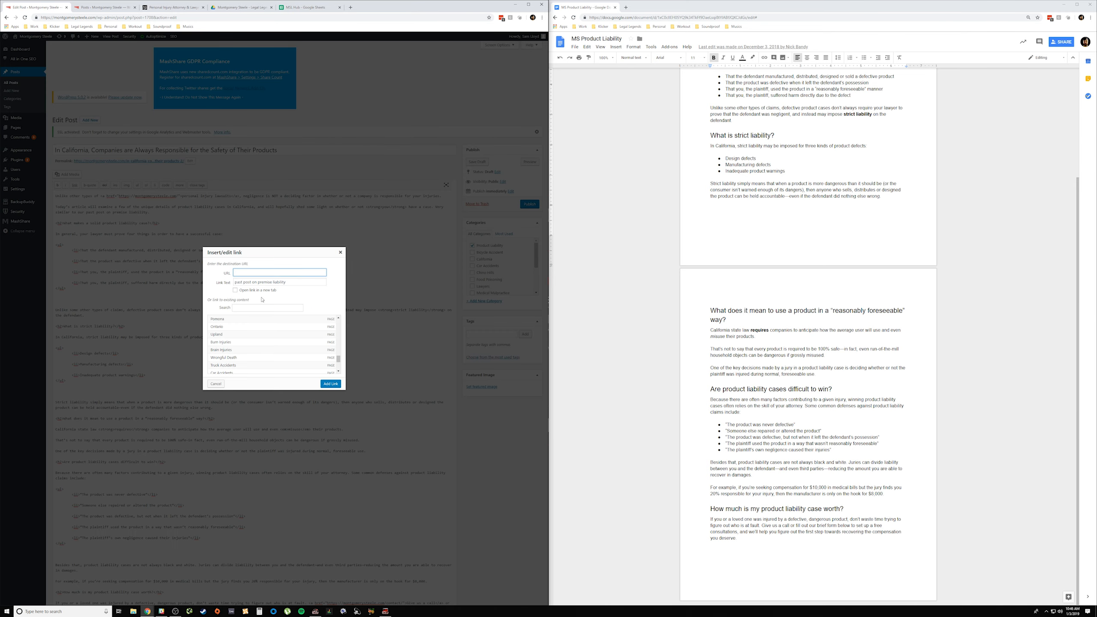
click(270, 307)
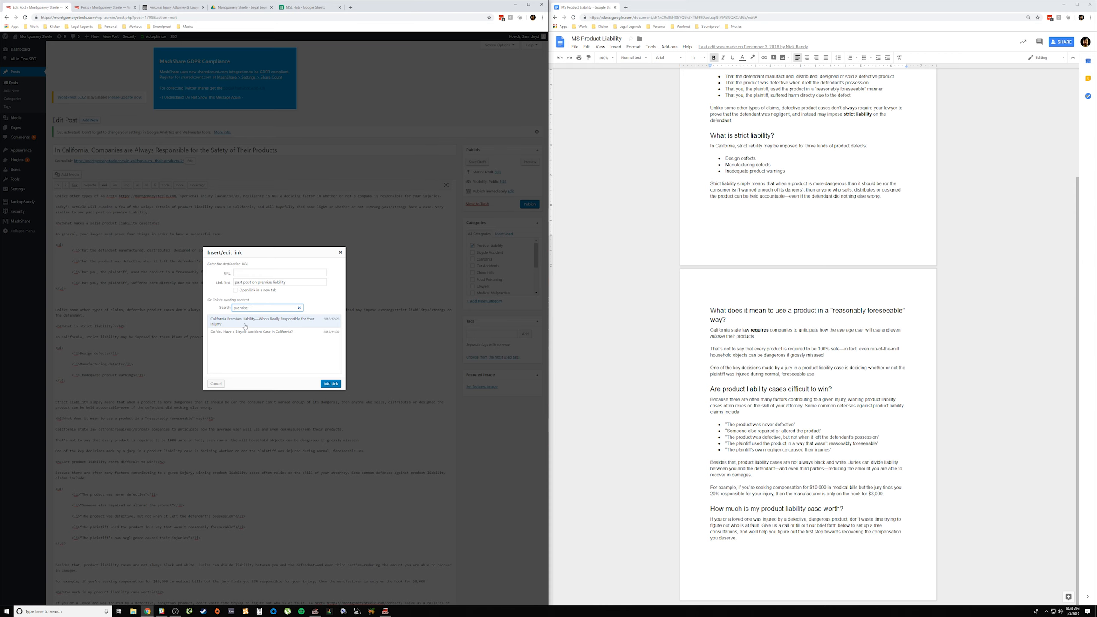
click(284, 327)
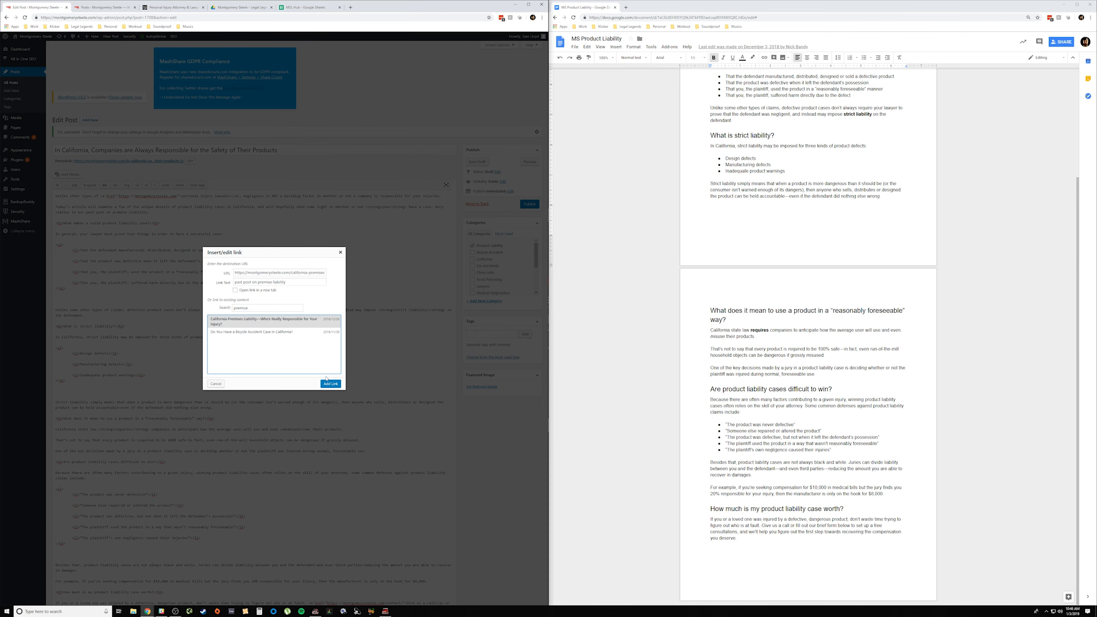
click(330, 384)
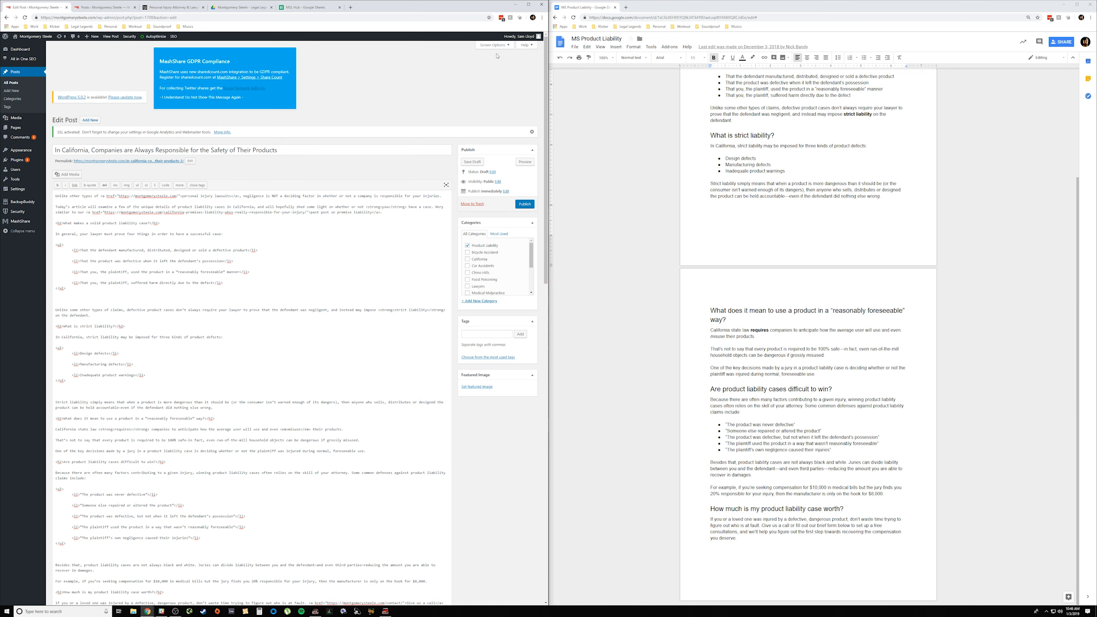
Step: Review the source document's headings and highlight the last three bullets under "What makes a solid product liability case?"
scroll(766, 219, up, 3)
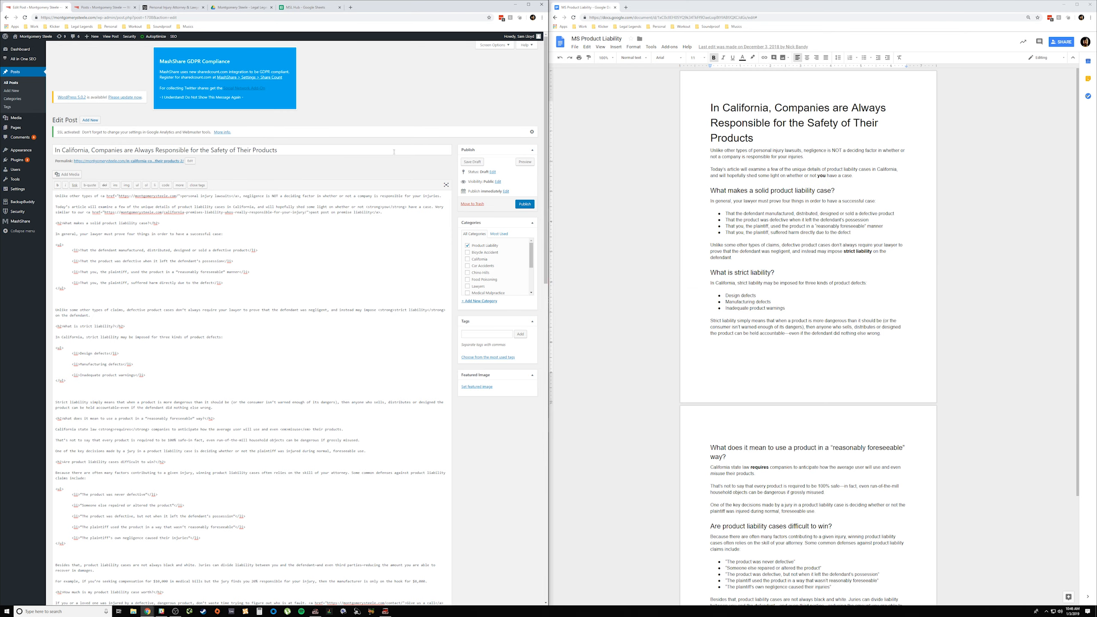
scroll(718, 183, down, 3)
scroll(718, 183, up, 3)
click(721, 191)
drag(852, 233, 725, 219)
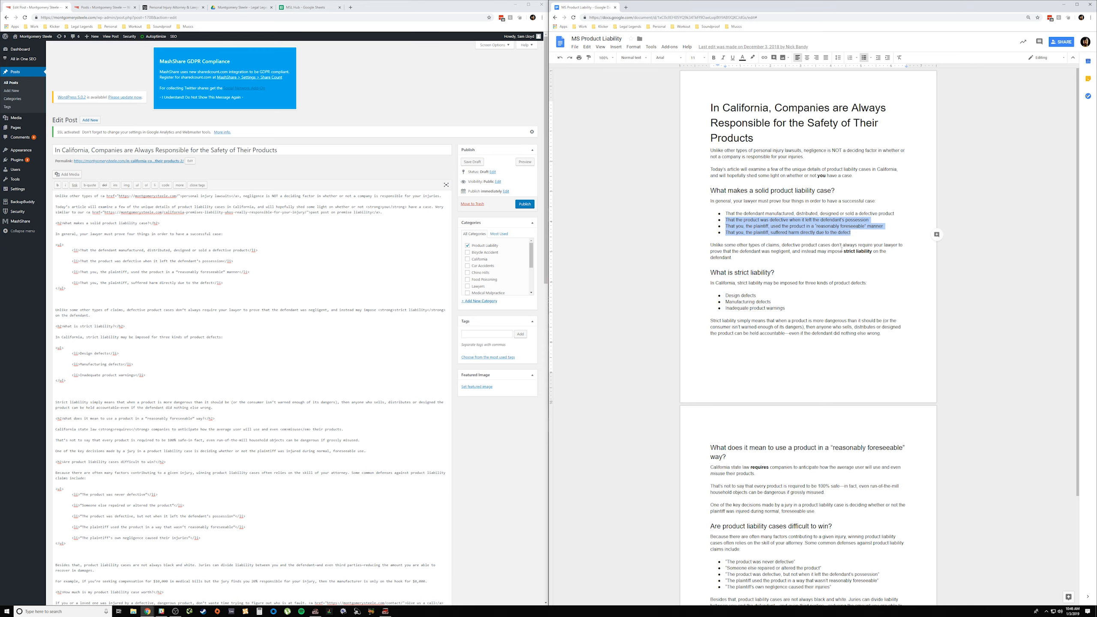
Step: Review the post's title, SEO title and description, MashShare texts and images, author and related posts
scroll(362, 271, down, 10)
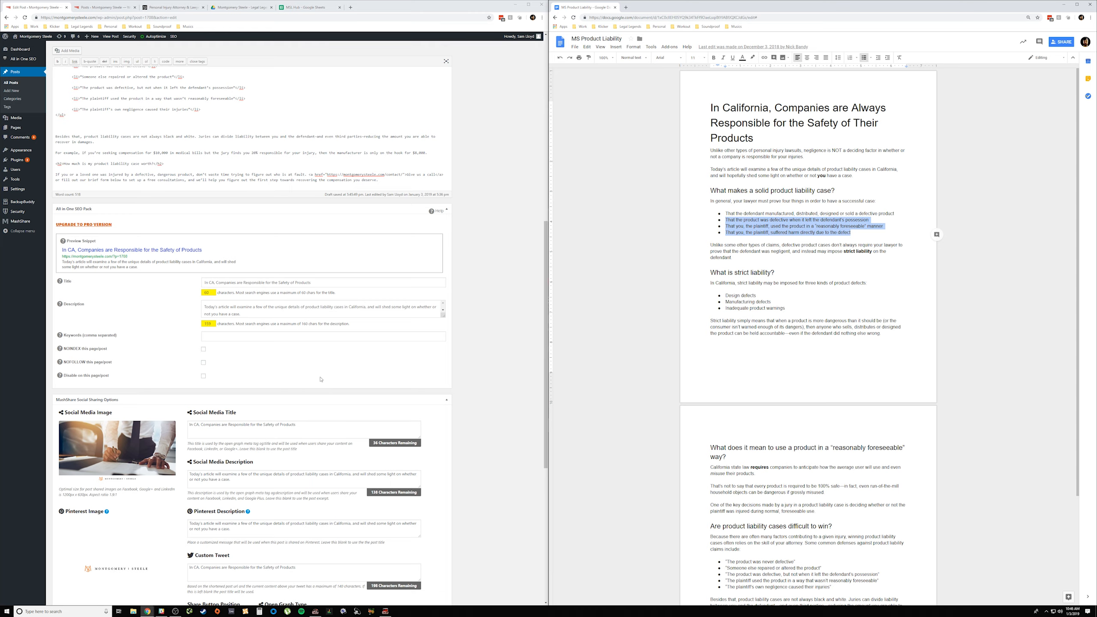
scroll(321, 303, up, 10)
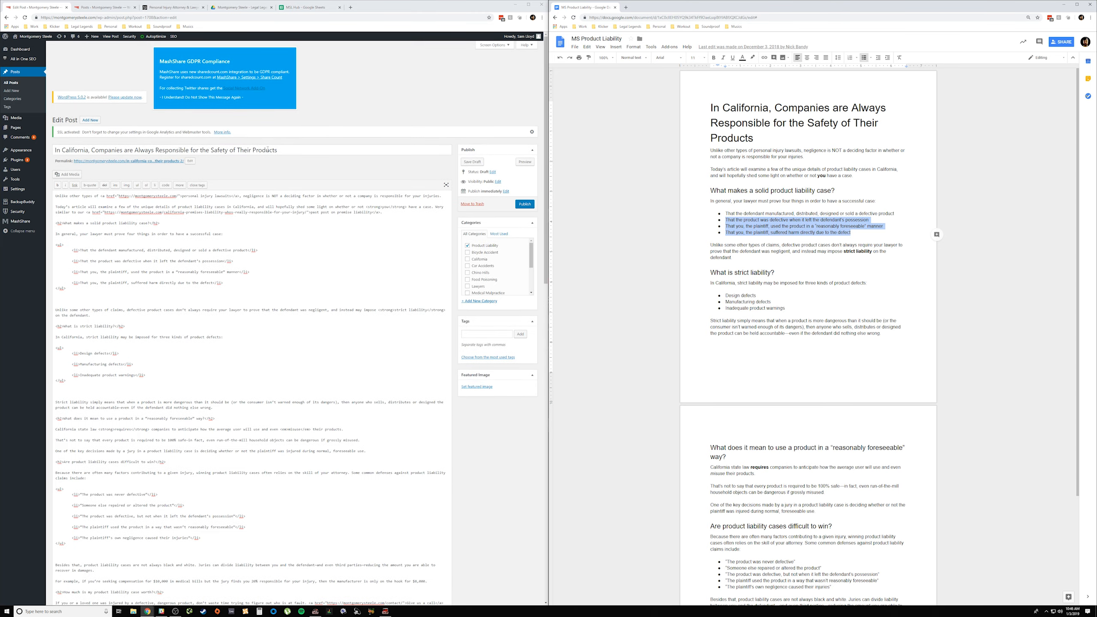
drag(268, 149, 55, 150)
scroll(292, 302, down, 10)
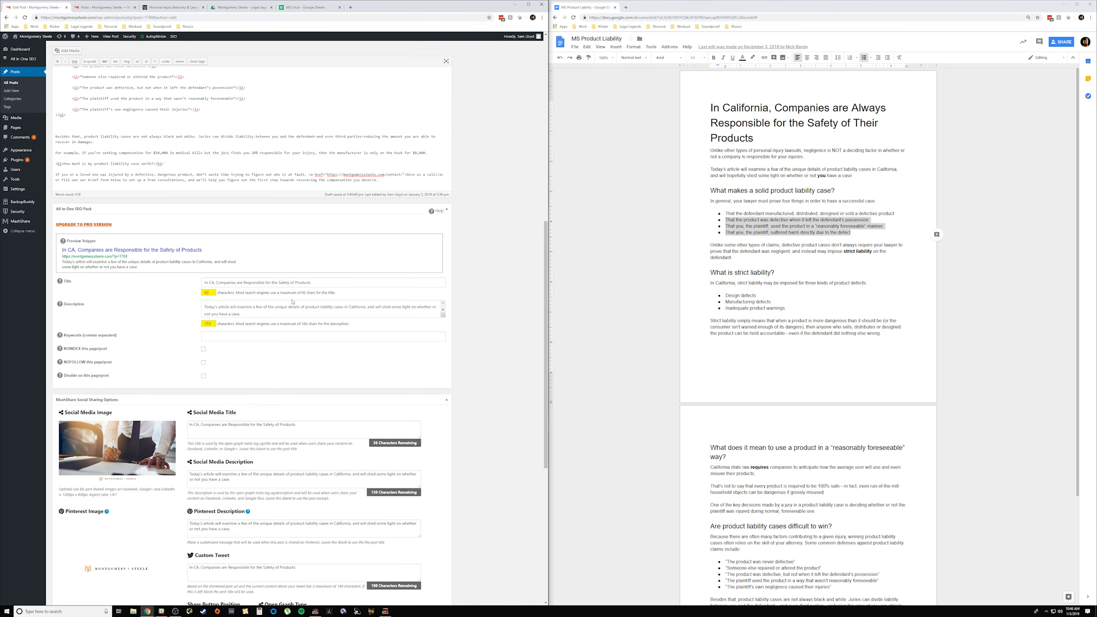
triple_click(297, 284)
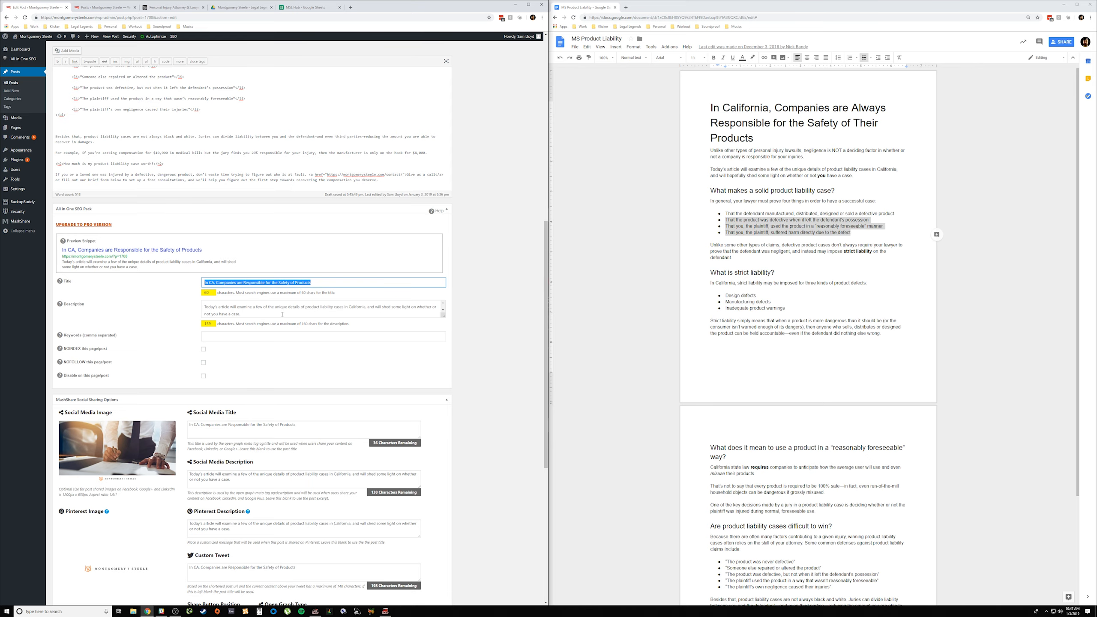
scroll(283, 313, up, 10)
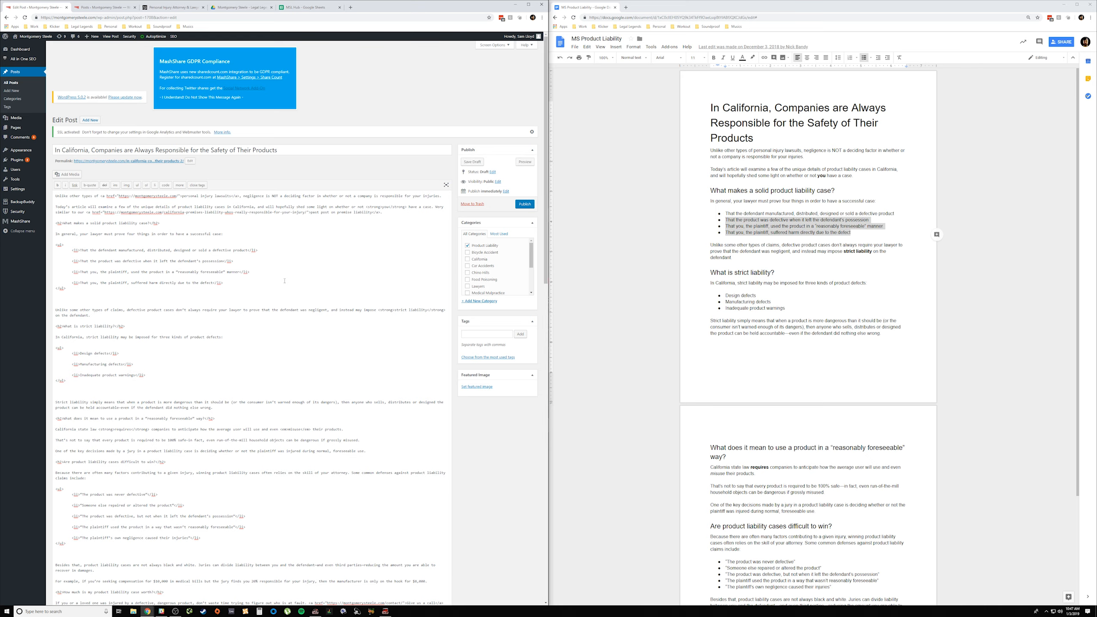
scroll(288, 279, down, 9)
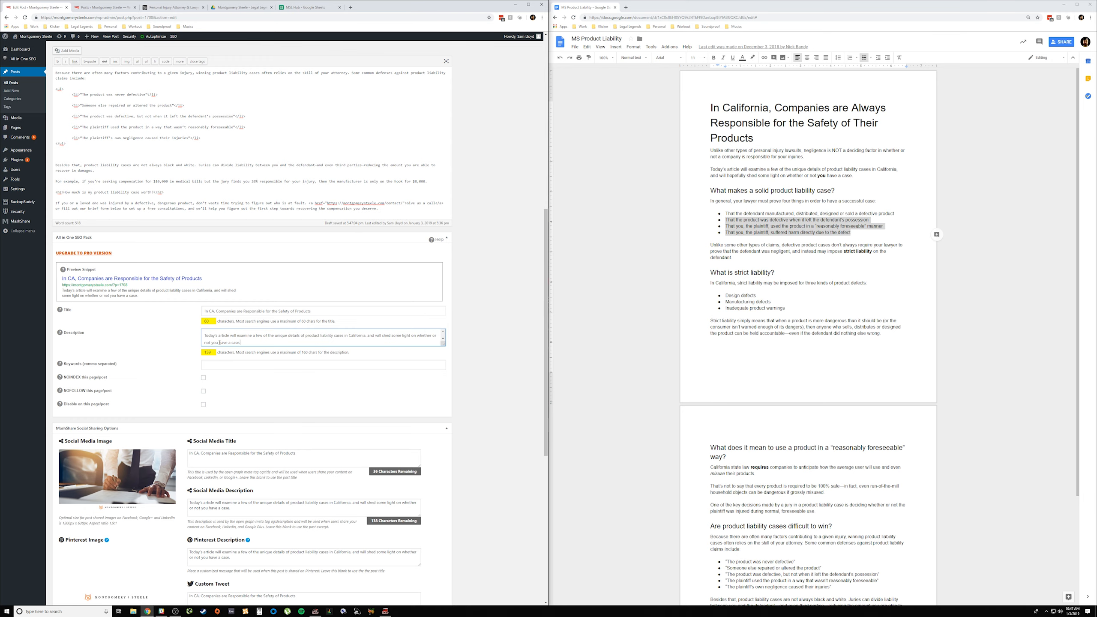
click(290, 344)
scroll(289, 337, down, 4)
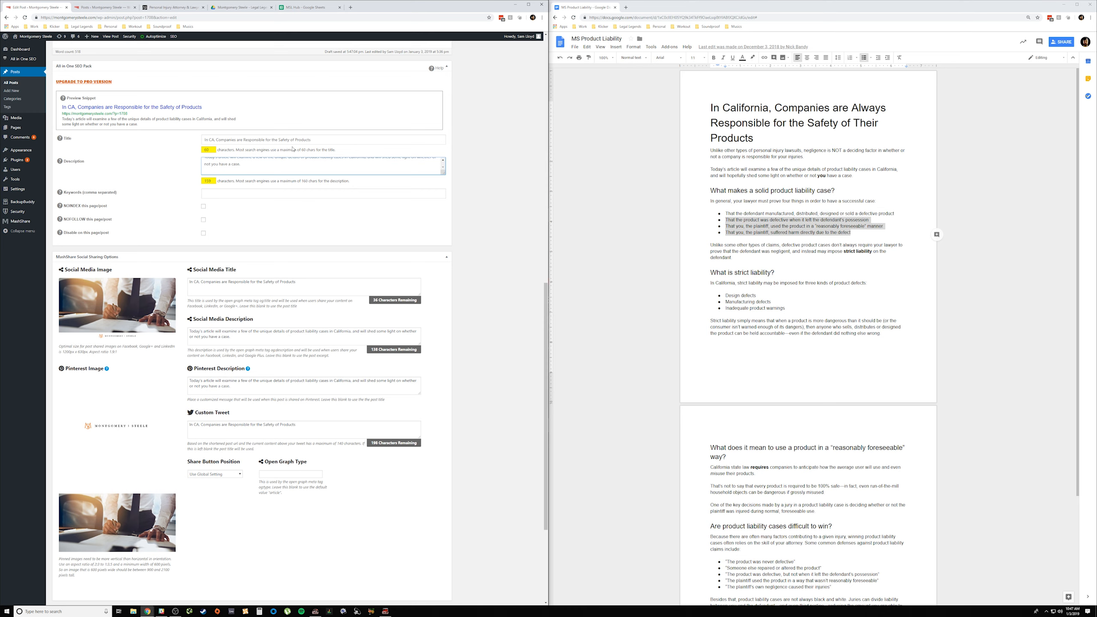
click(272, 243)
click(242, 423)
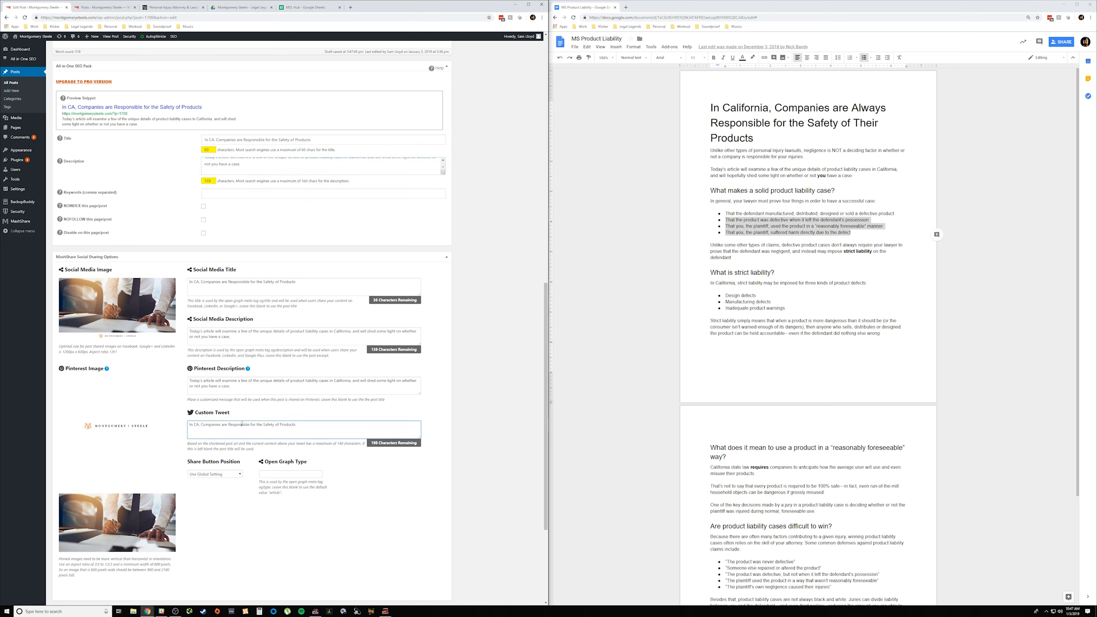
scroll(256, 194, up, 2)
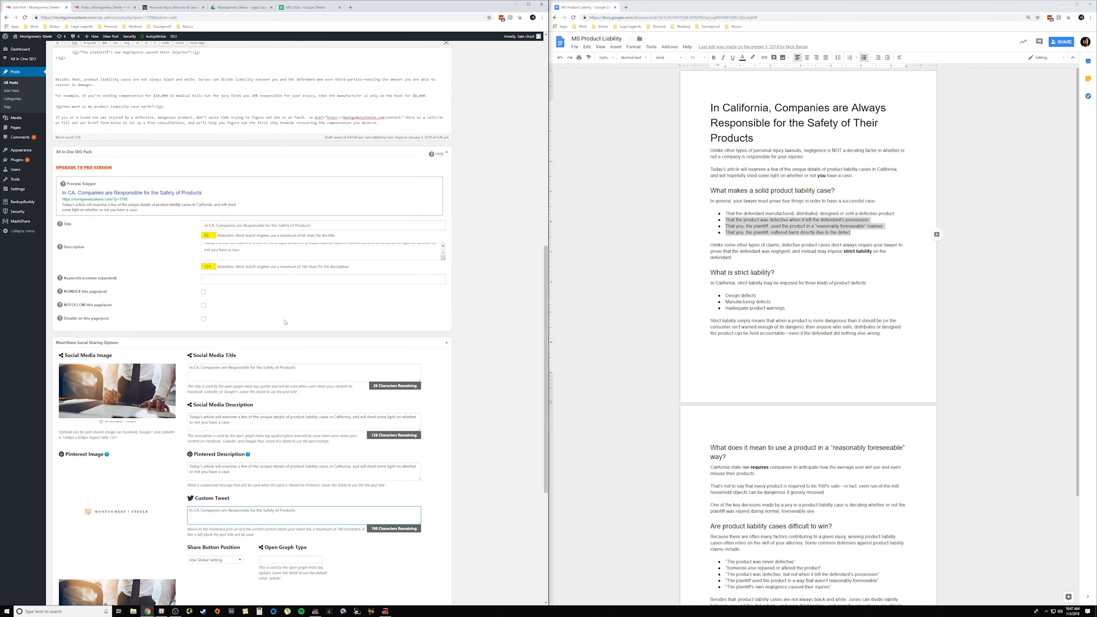
scroll(280, 323, down, 2)
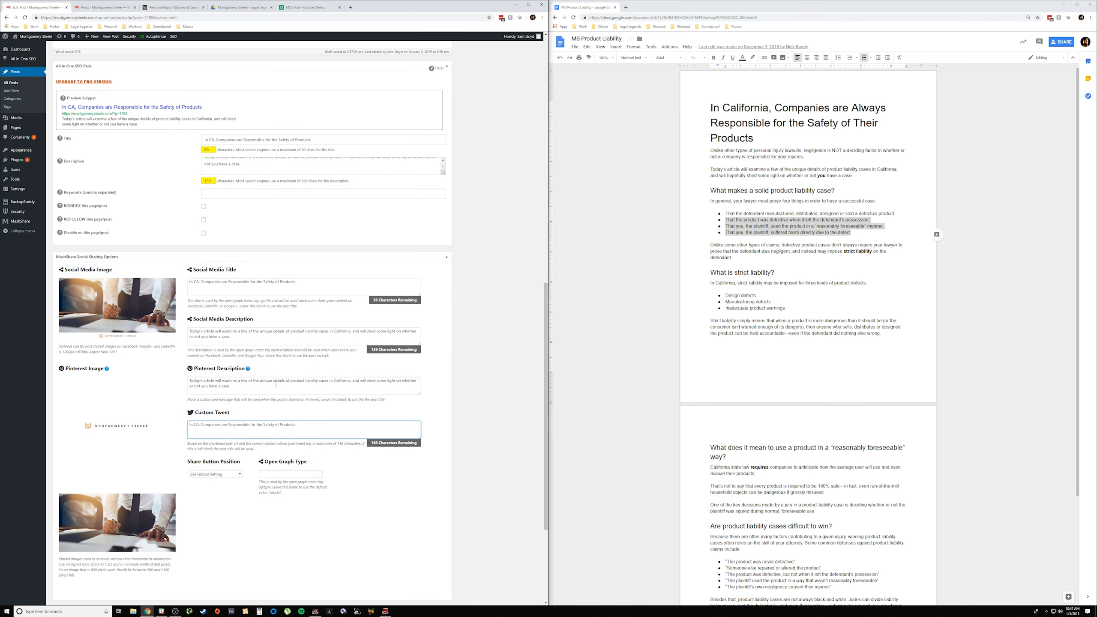
scroll(275, 383, down, 4)
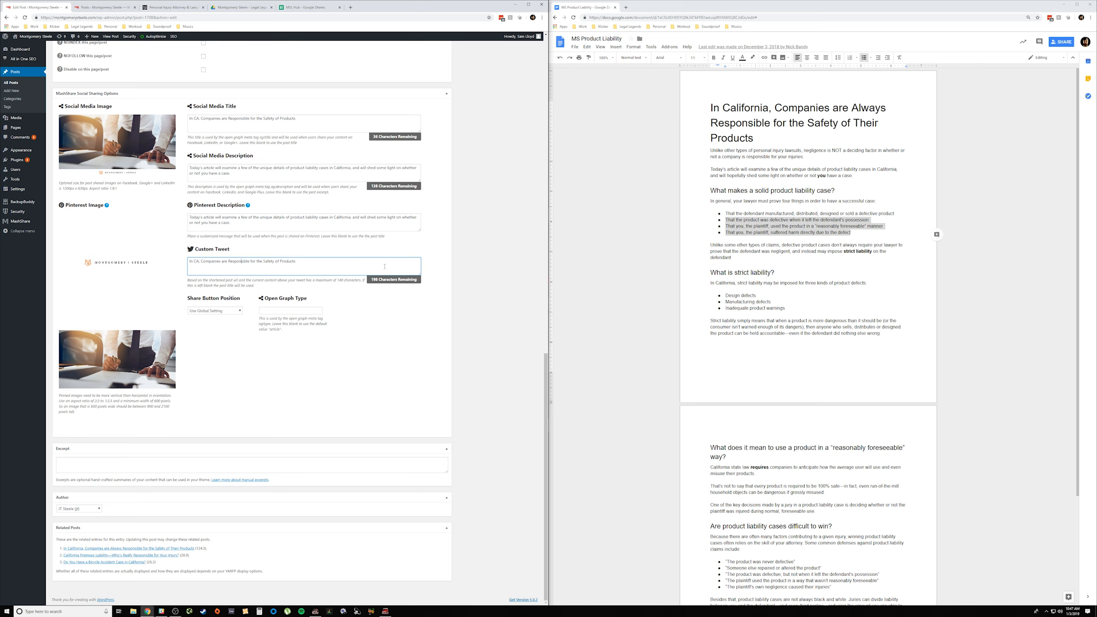
scroll(393, 291, up, 20)
scroll(392, 291, up, 5)
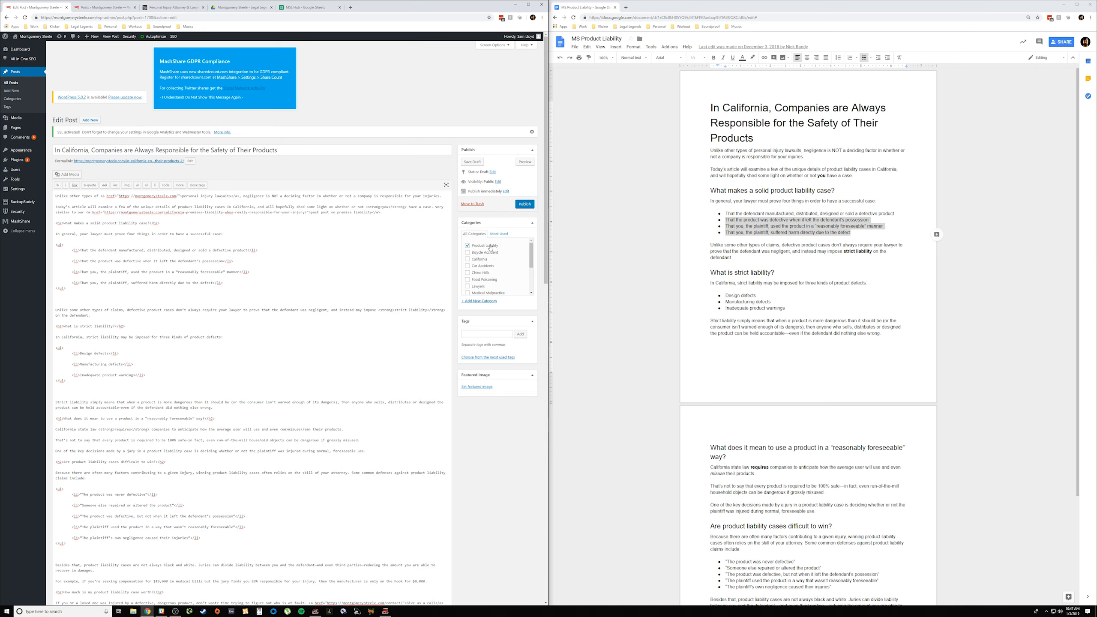
Step: Open the form for adding a new category and recheck the post's SEO, MashShare and author settings
click(478, 301)
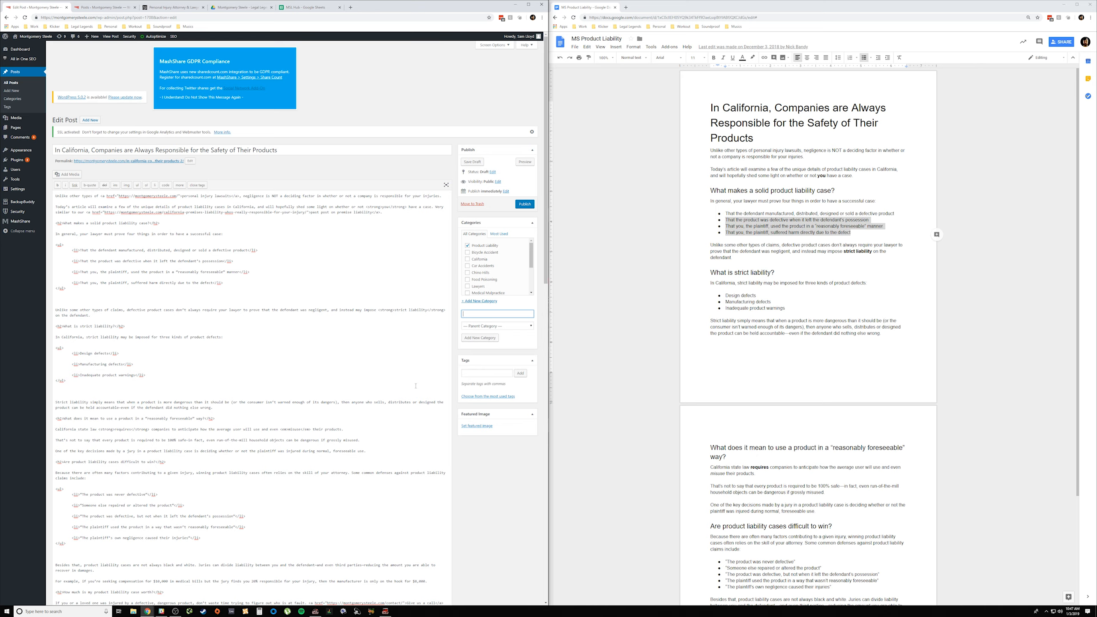
scroll(415, 386, down, 15)
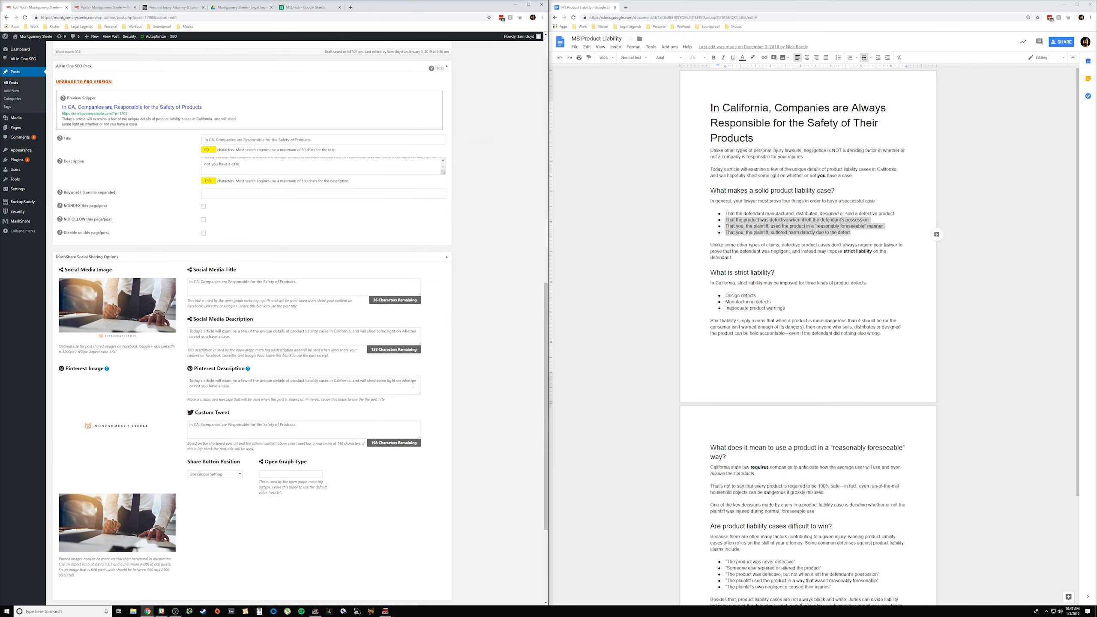
scroll(170, 312, down, 3)
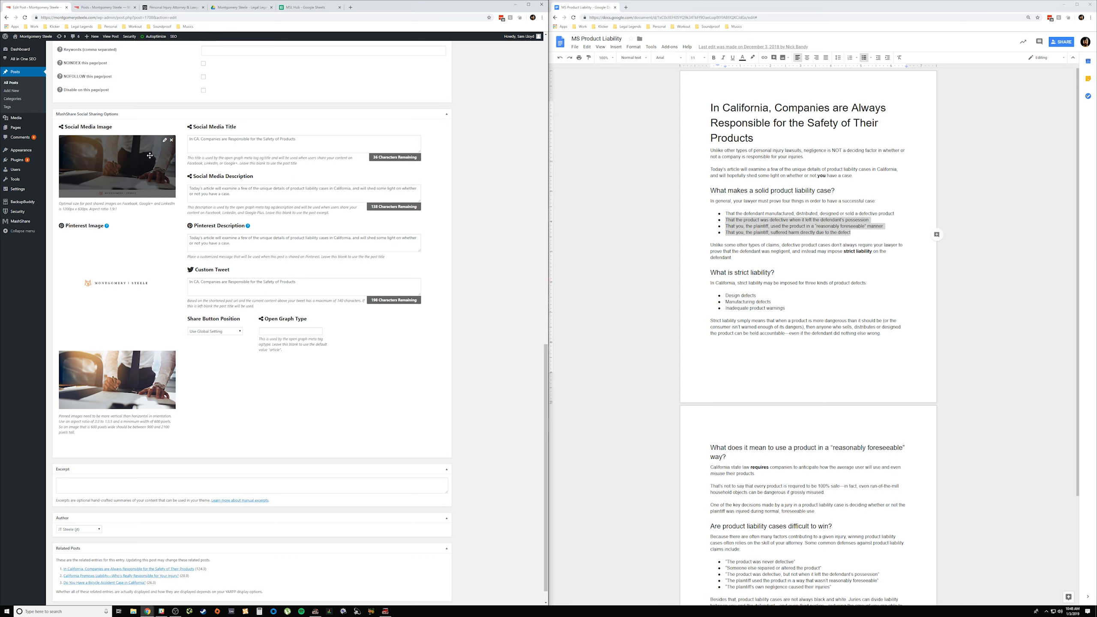
scroll(339, 400, up, 5)
scroll(339, 401, up, 12)
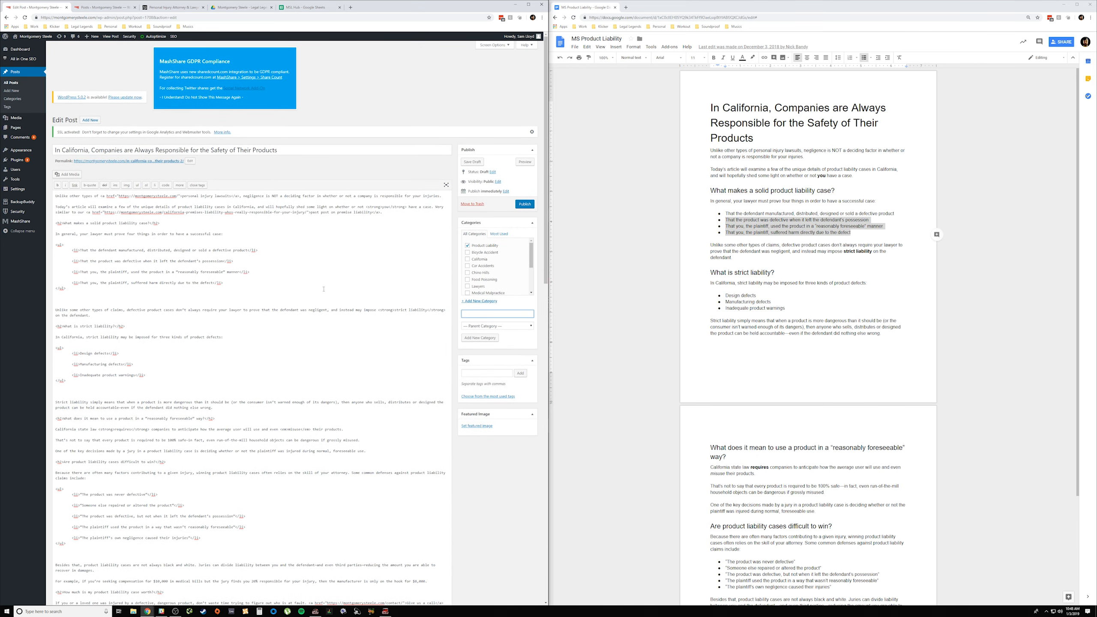
Step: Consult the MSL Hub keyword sheet and the posts list, clear the source document's selection, and return to the post editor
click(301, 8)
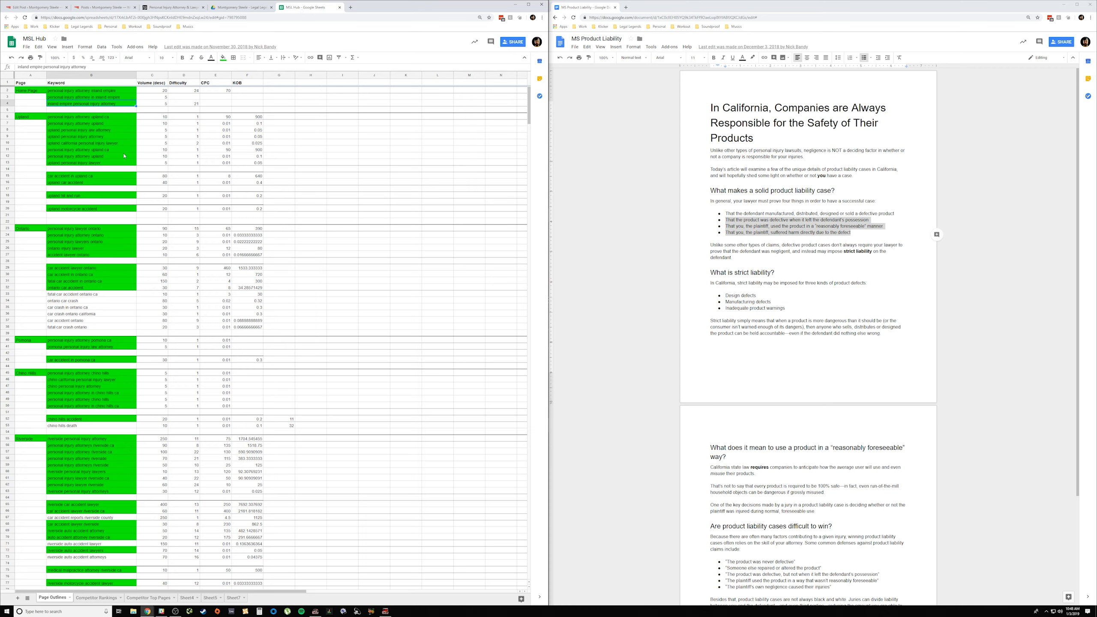
click(104, 8)
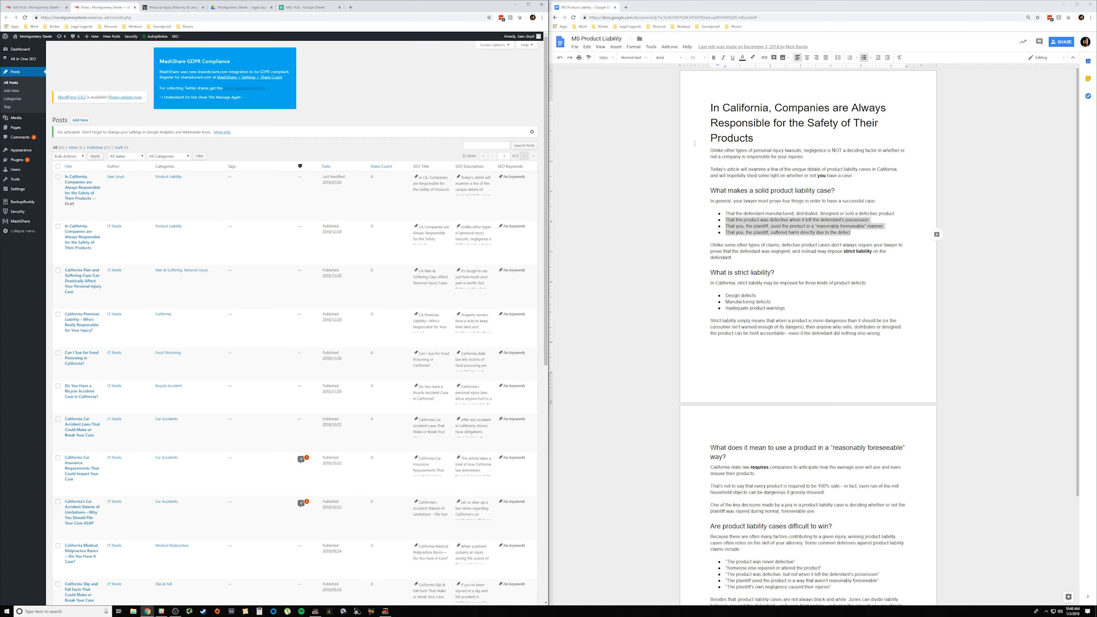
click(759, 226)
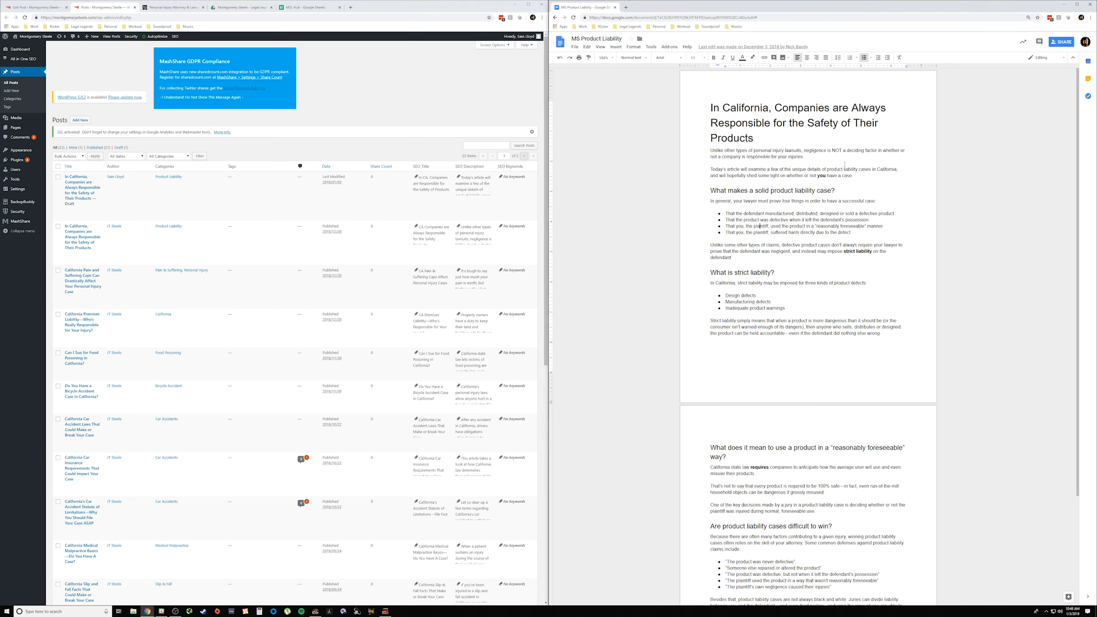
click(294, 9)
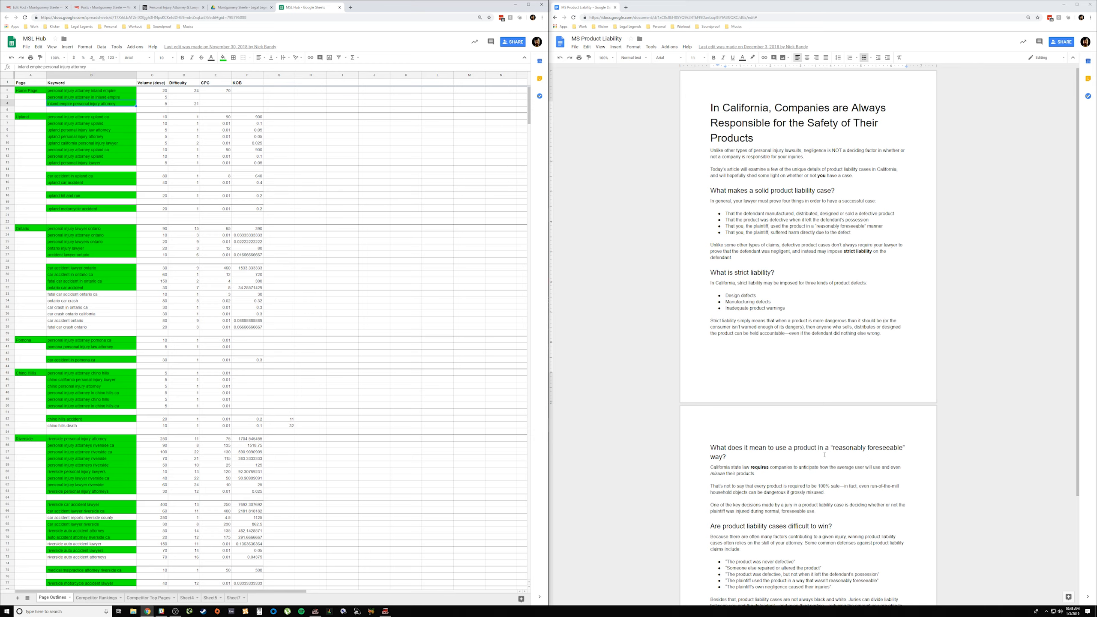
click(109, 12)
click(50, 11)
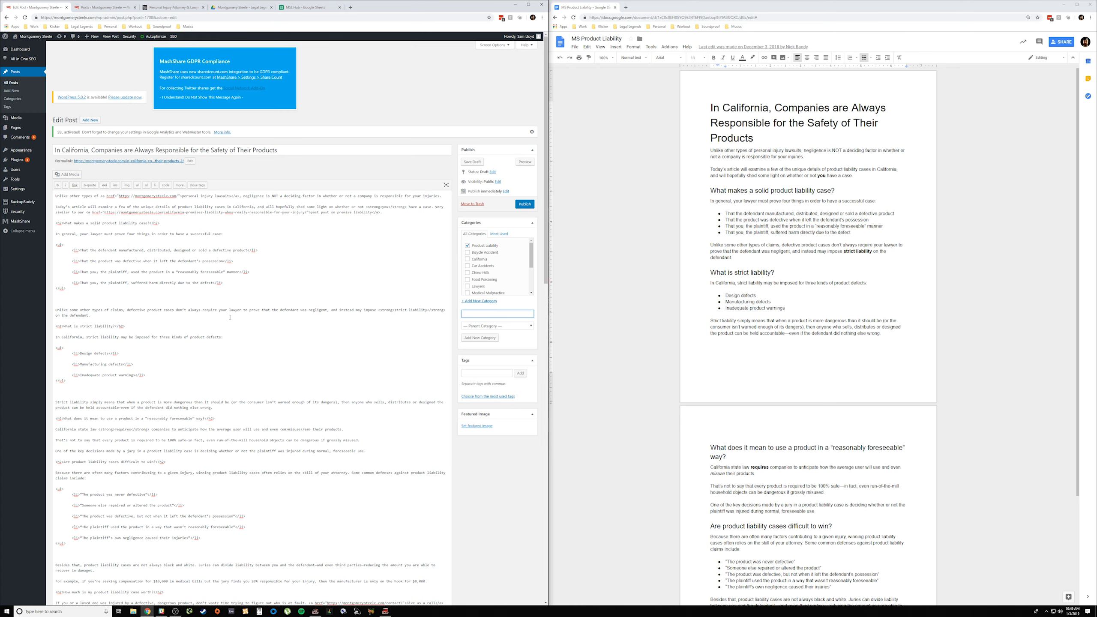
Step: Reword the post's final sentence to read "here at Montgomery Steele, the Inland Empires top personal injury law firm will help you figure out"
scroll(243, 312, down, 3)
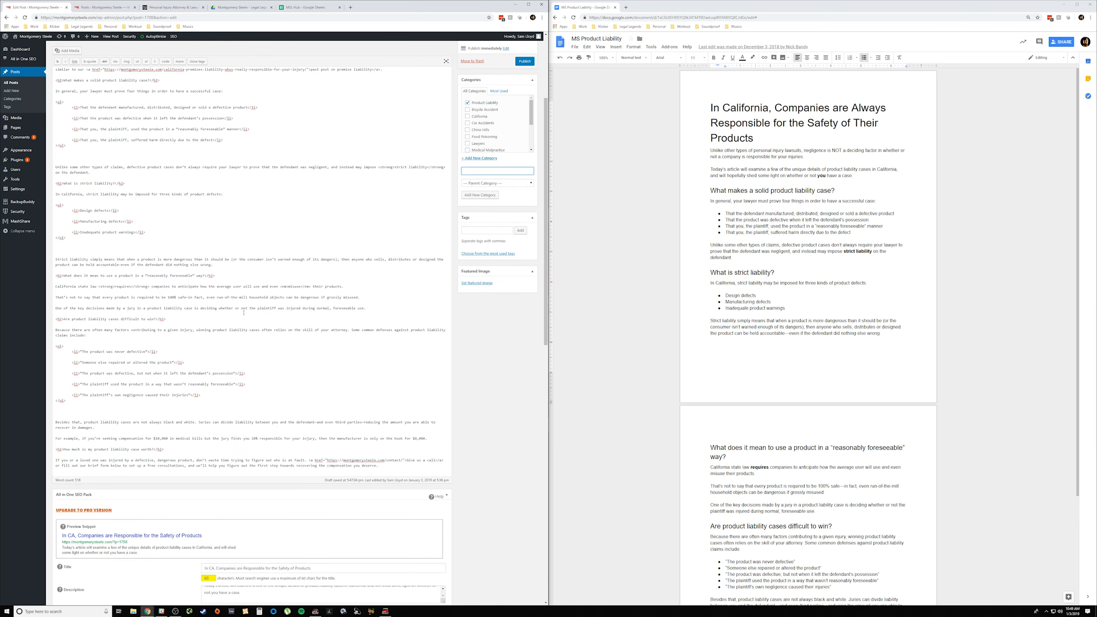
scroll(243, 311, down, 2)
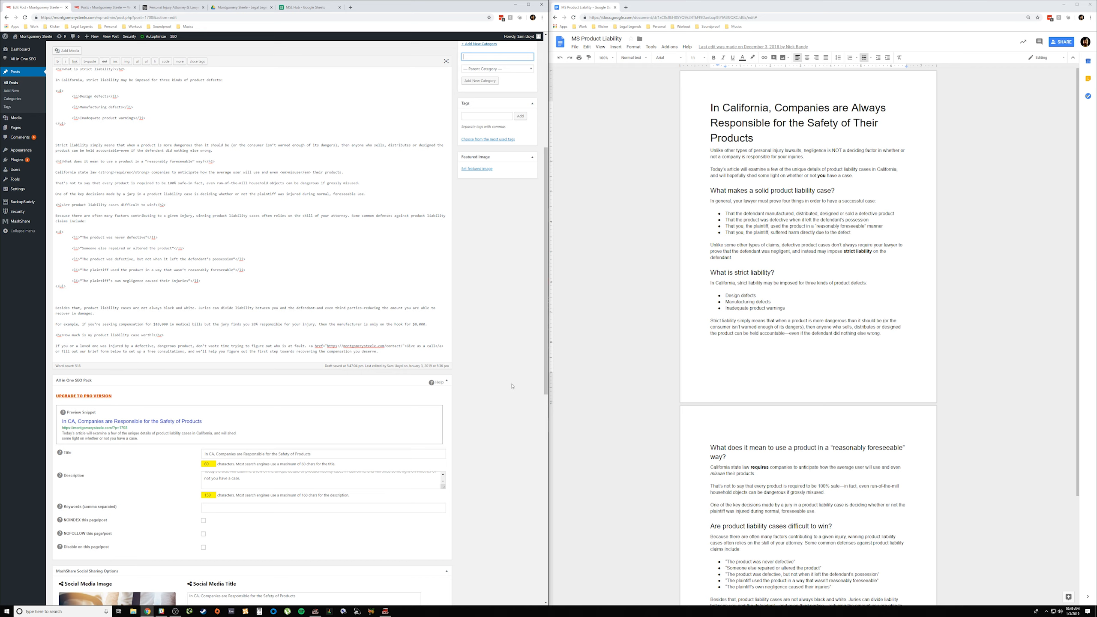
click(404, 351)
key(BackSpace)
key(BackSpace)
key(BackSpace)
text(re at Montgomery Steele, the l)
text(nland Empi)
text(res P)
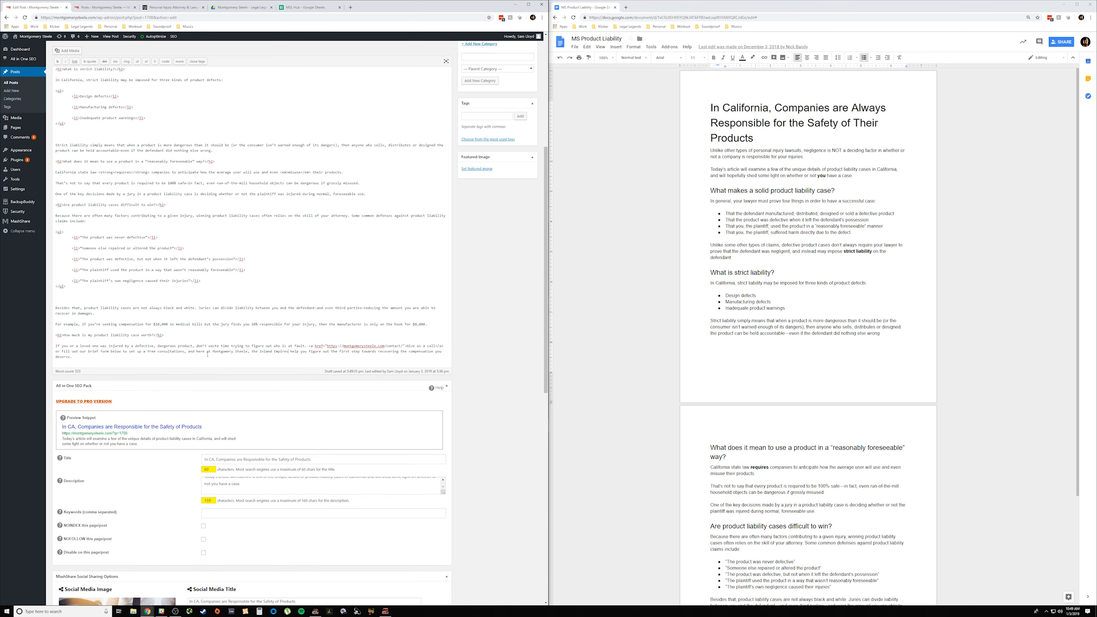
key(BackSpace)
text(top personal injury law firm will)
Step: Check the Home Page keyword phrases in the MSL Hub sheet and return to the post editor
click(283, 9)
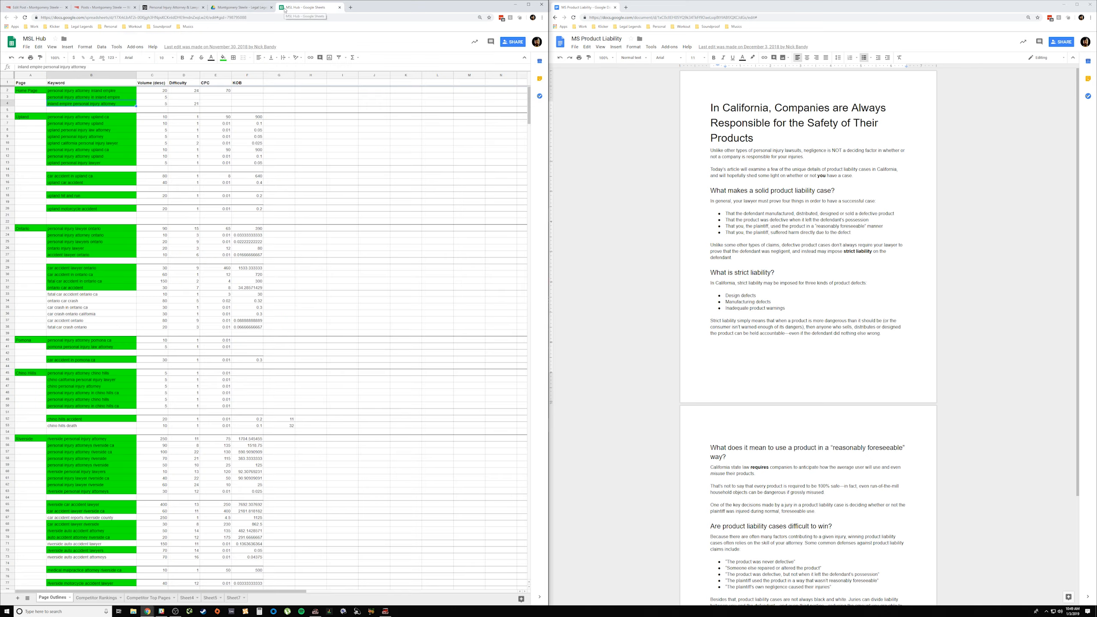
click(109, 93)
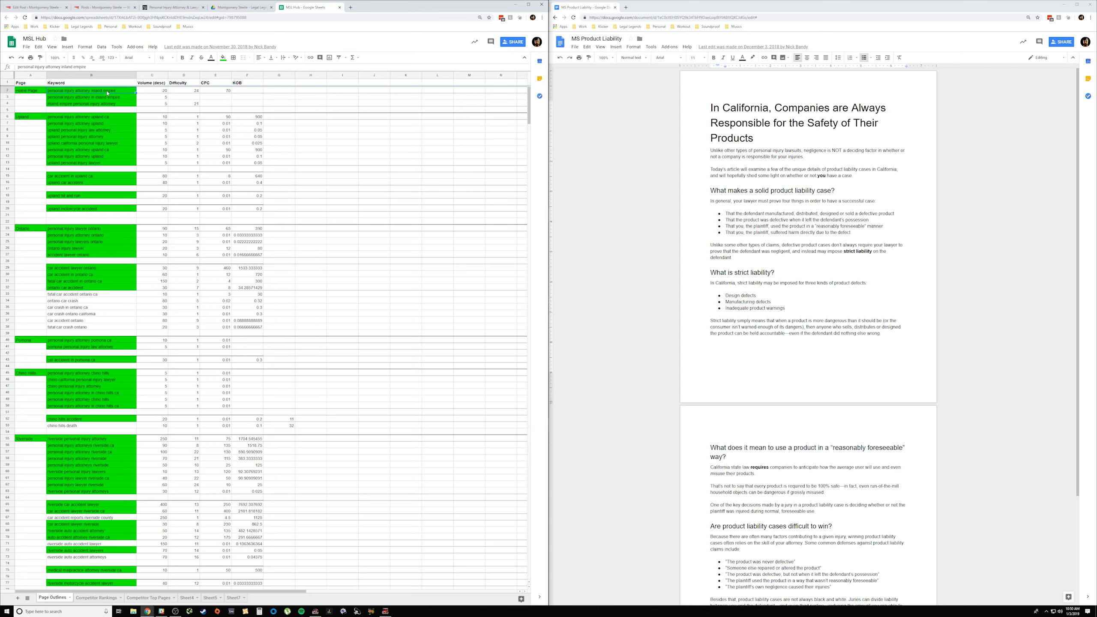
click(103, 8)
key(ctrl+shift+Tab)
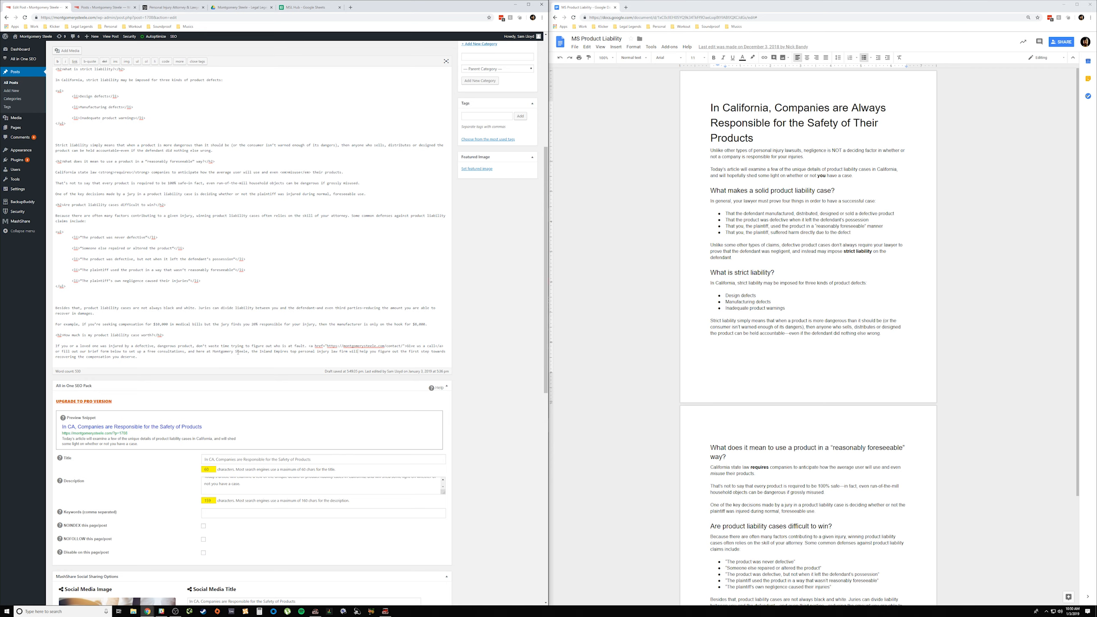
Step: Link "Inland Empires top personal injury law firm" in the closing paragraph to the site's Home page, found by searching existing content for "home"
drag(260, 353, 347, 352)
click(74, 61)
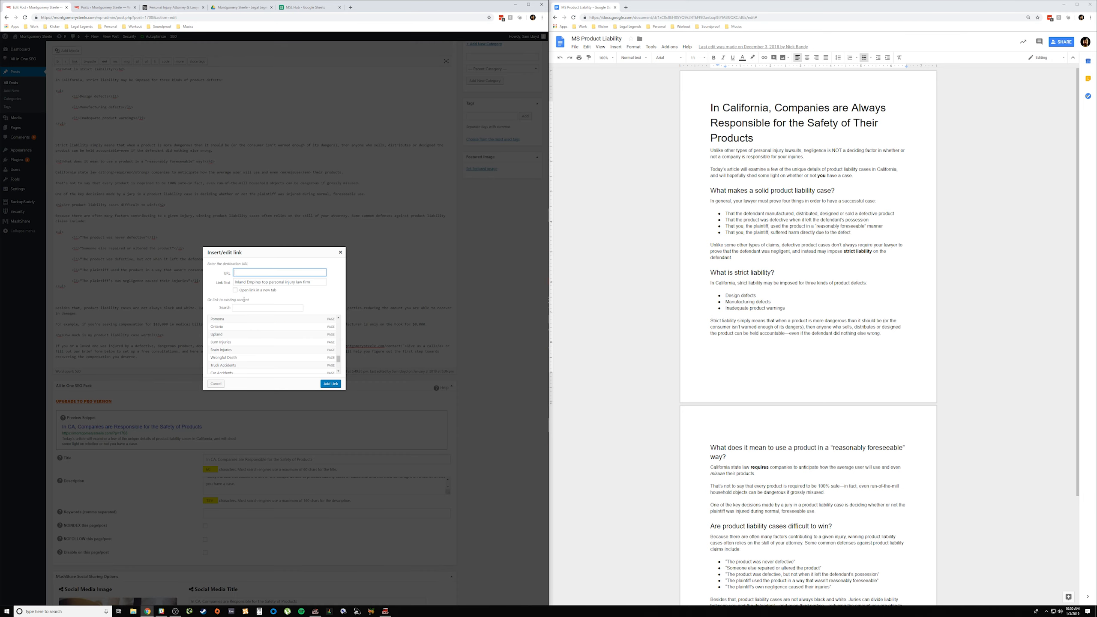
click(258, 307)
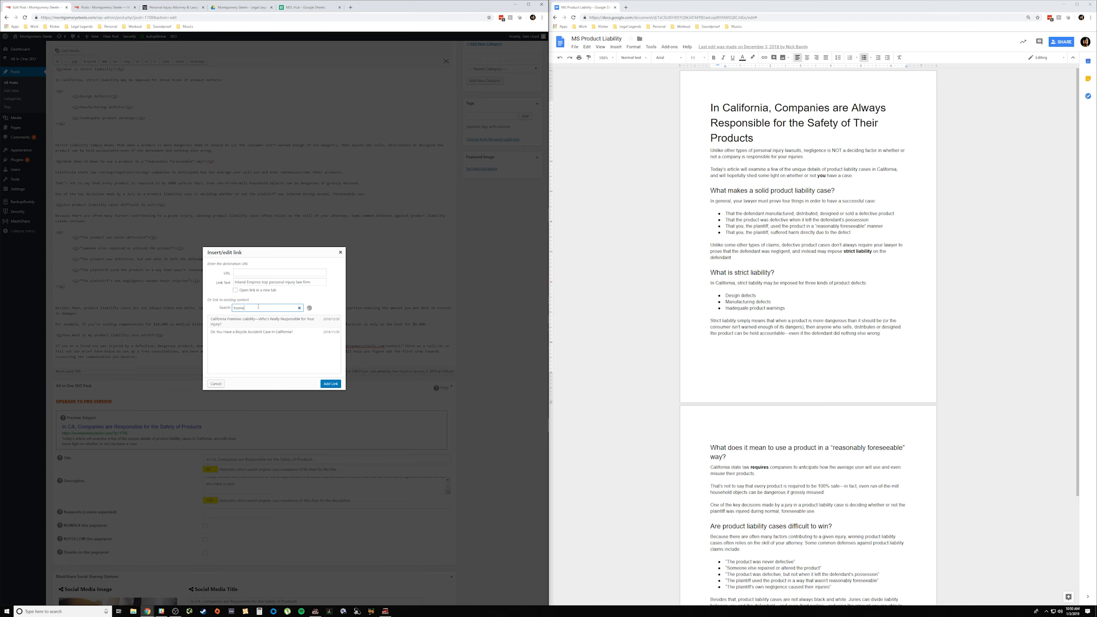
click(256, 319)
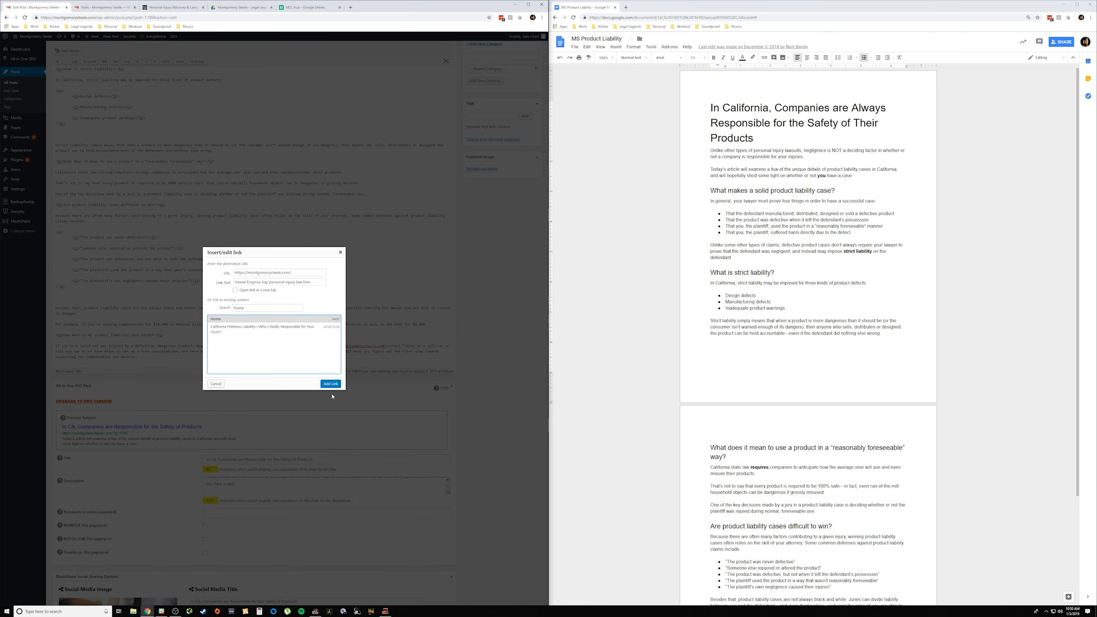
click(330, 383)
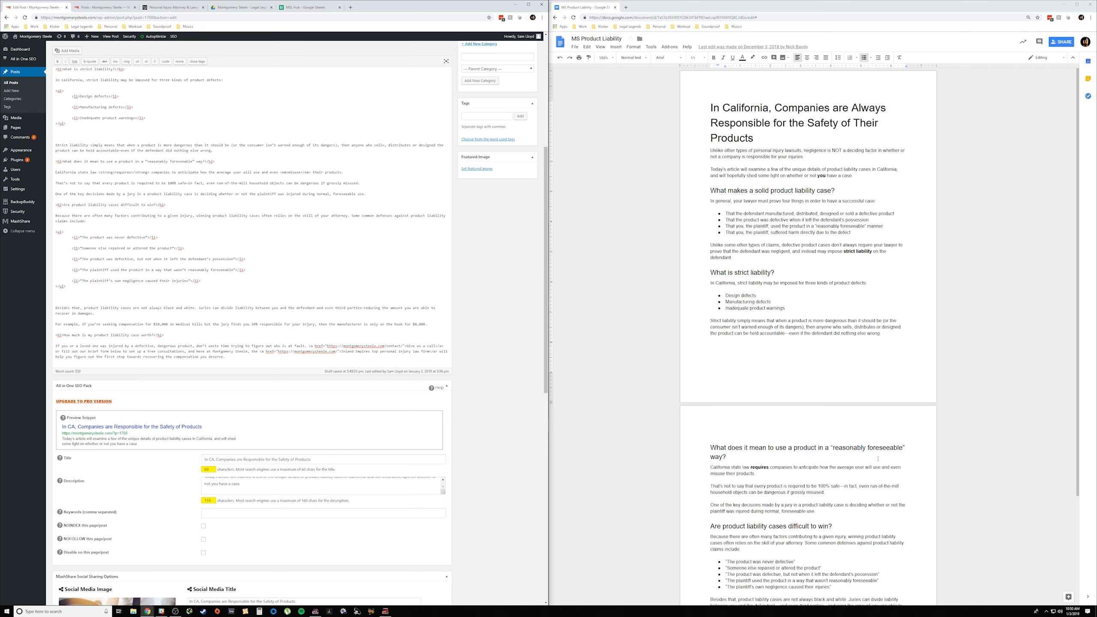
Step: Consult the MSL Hub keyword sheet, look through the posts list for related articles and categories, and return to the post body
click(296, 10)
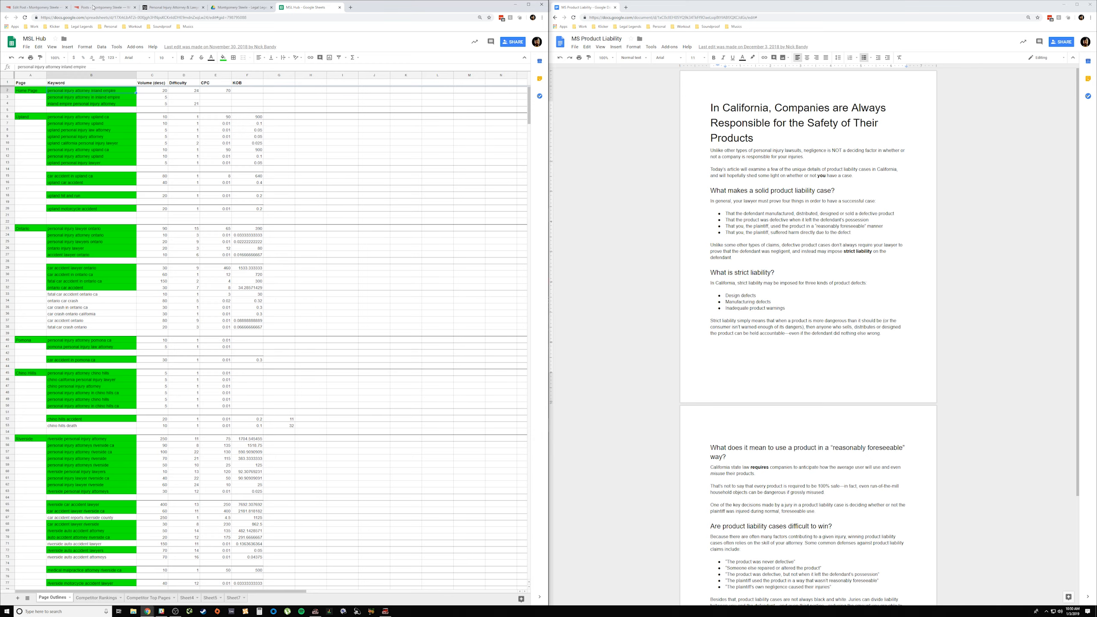
click(121, 8)
scroll(140, 212, down, 6)
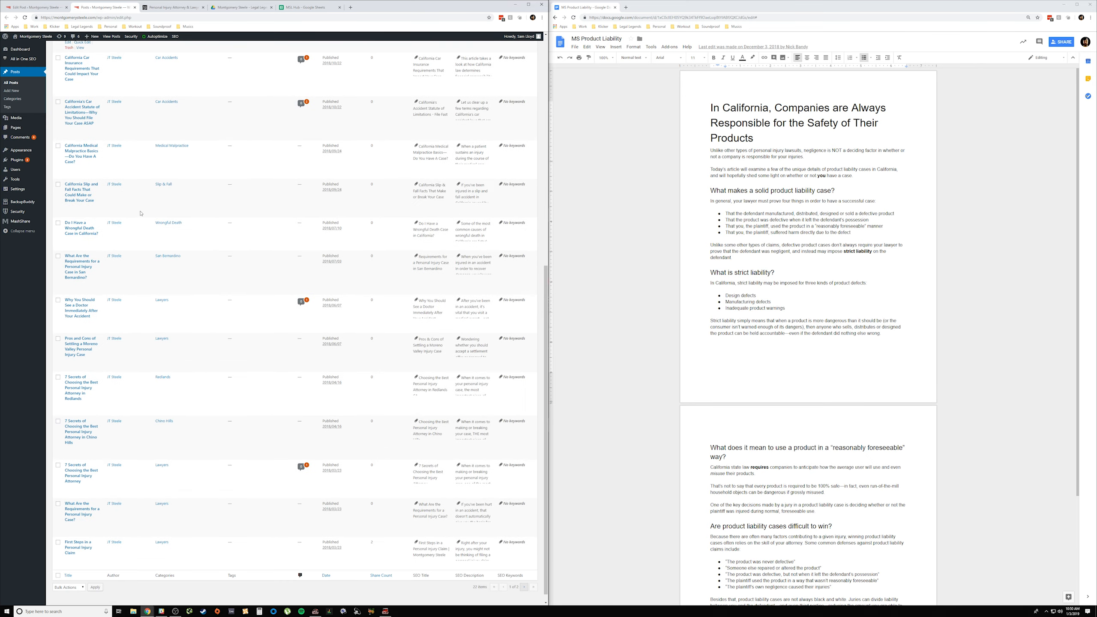
scroll(141, 213, down, 1)
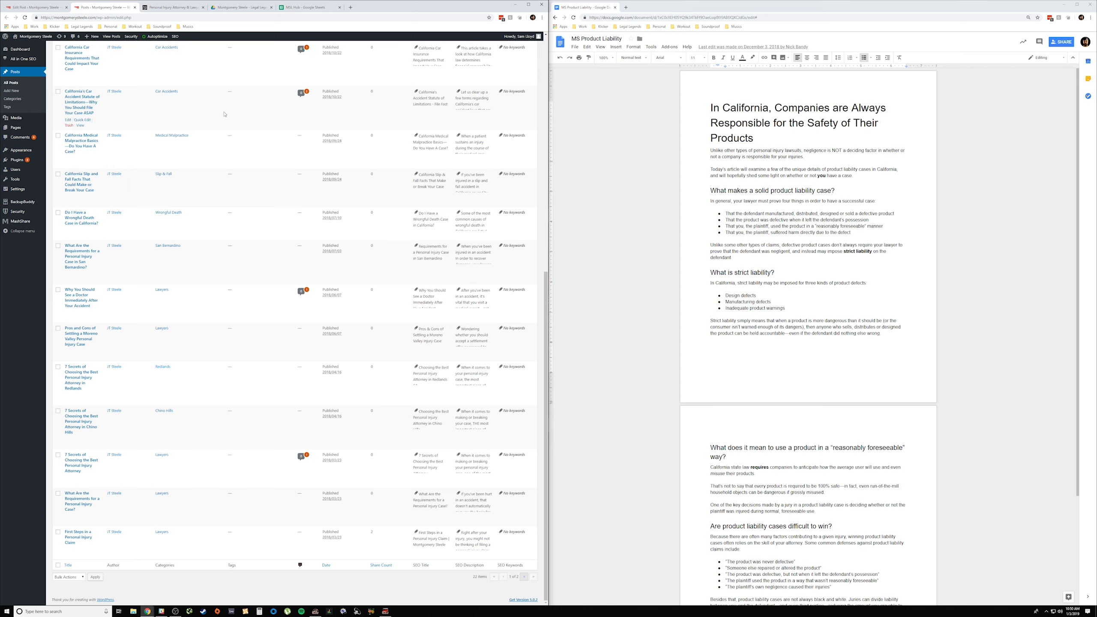
scroll(130, 478, up, 5)
scroll(129, 478, up, 5)
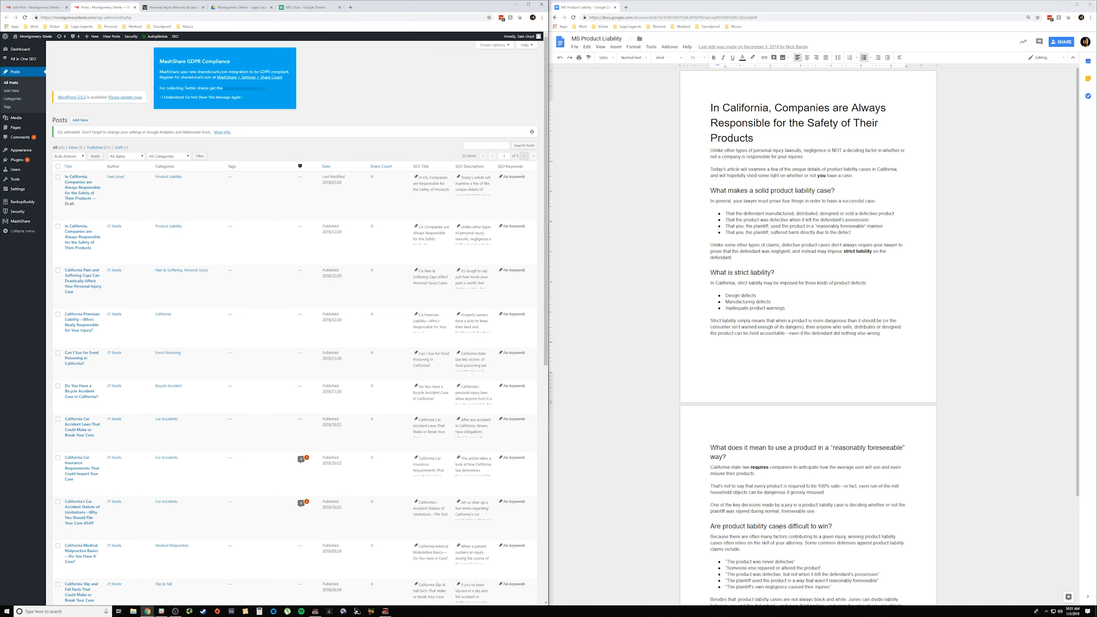
click(39, 8)
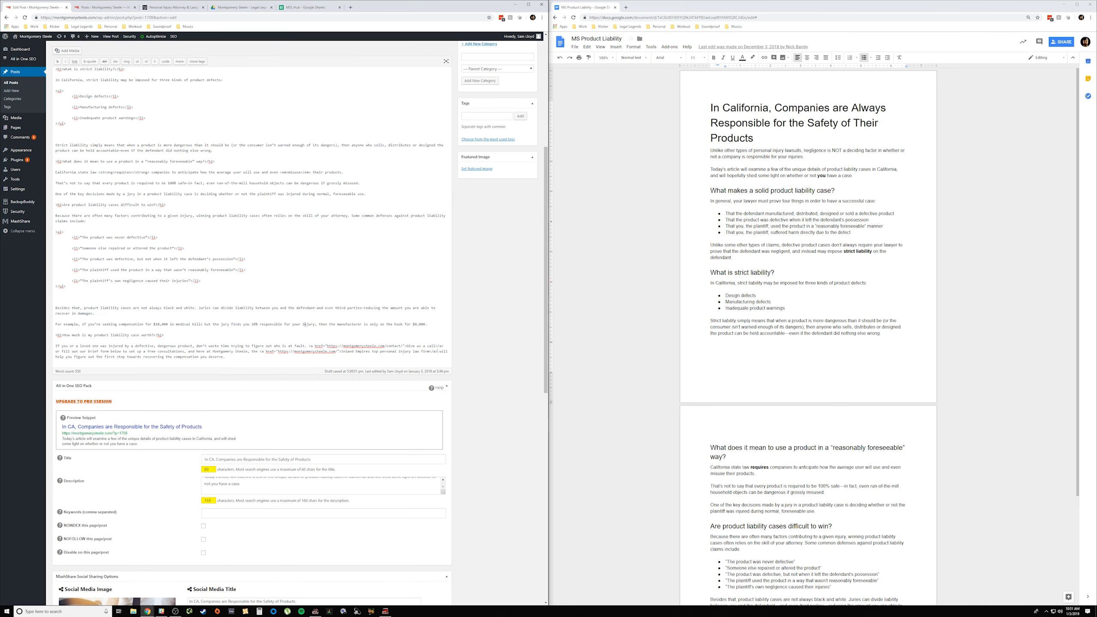
scroll(296, 347, up, 5)
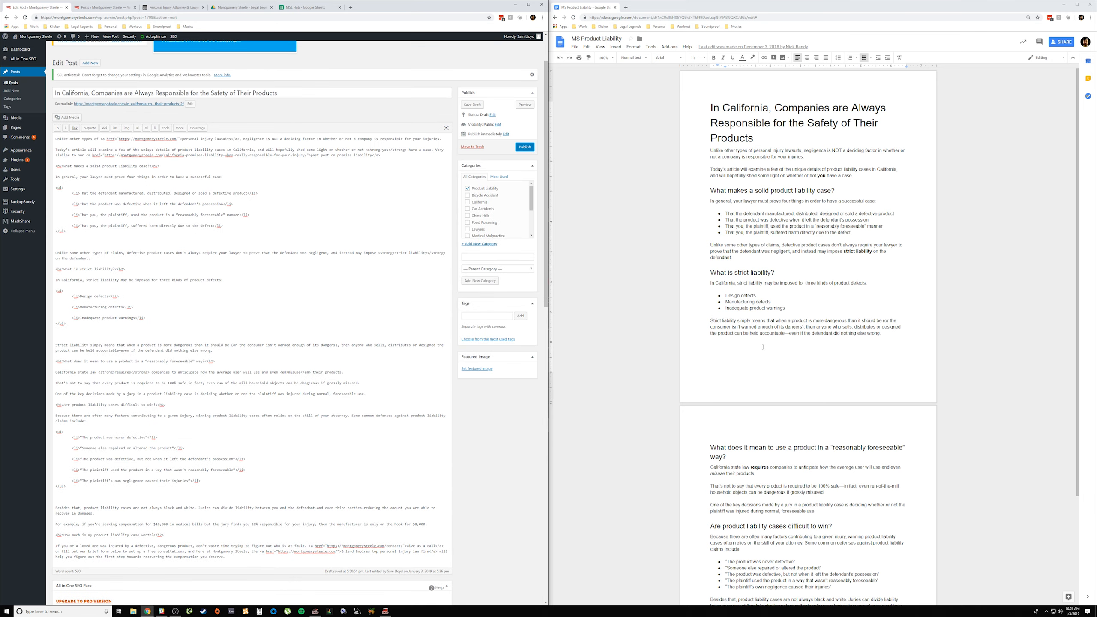
Step: Colour the words "product is more dangerous" yellow in the strict liability paragraph of the MS Product Liability document
click(779, 322)
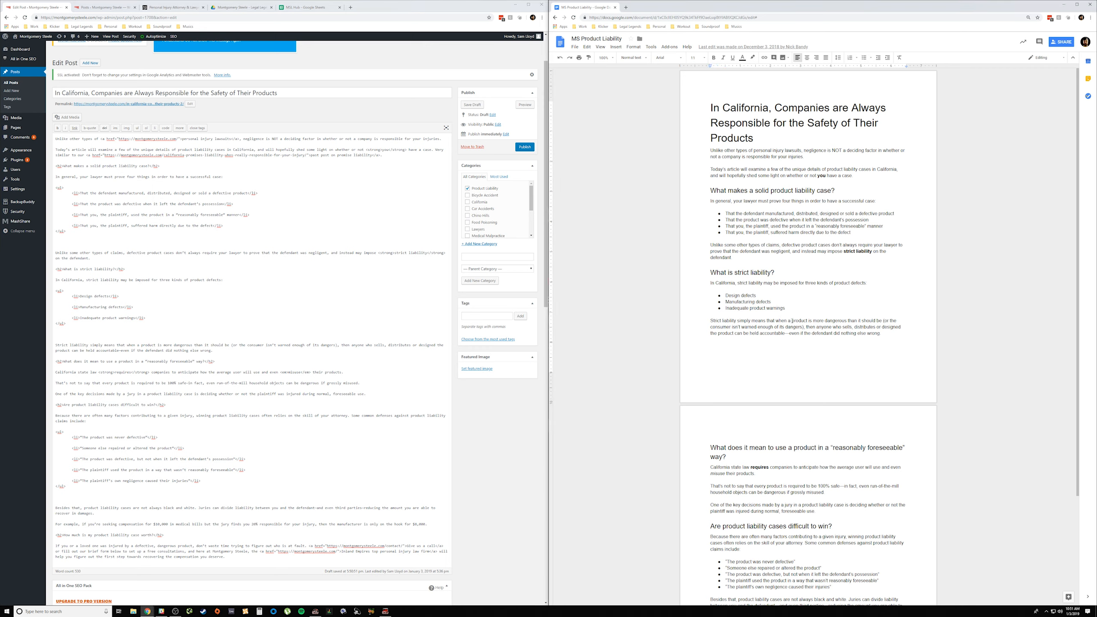
drag(791, 321, 847, 321)
click(743, 57)
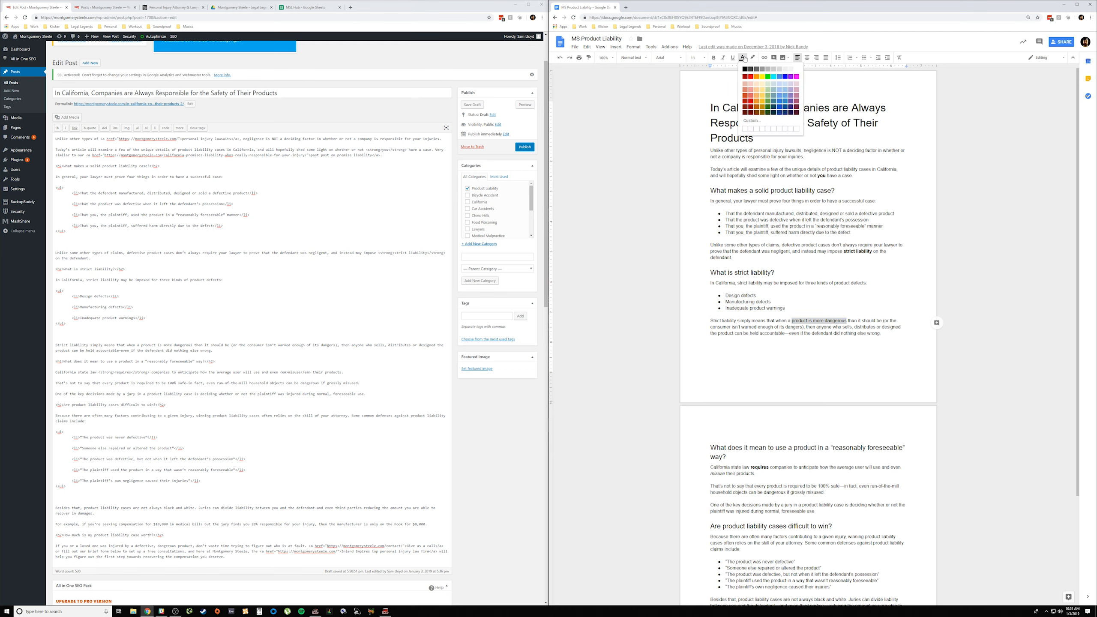
click(762, 76)
click(799, 344)
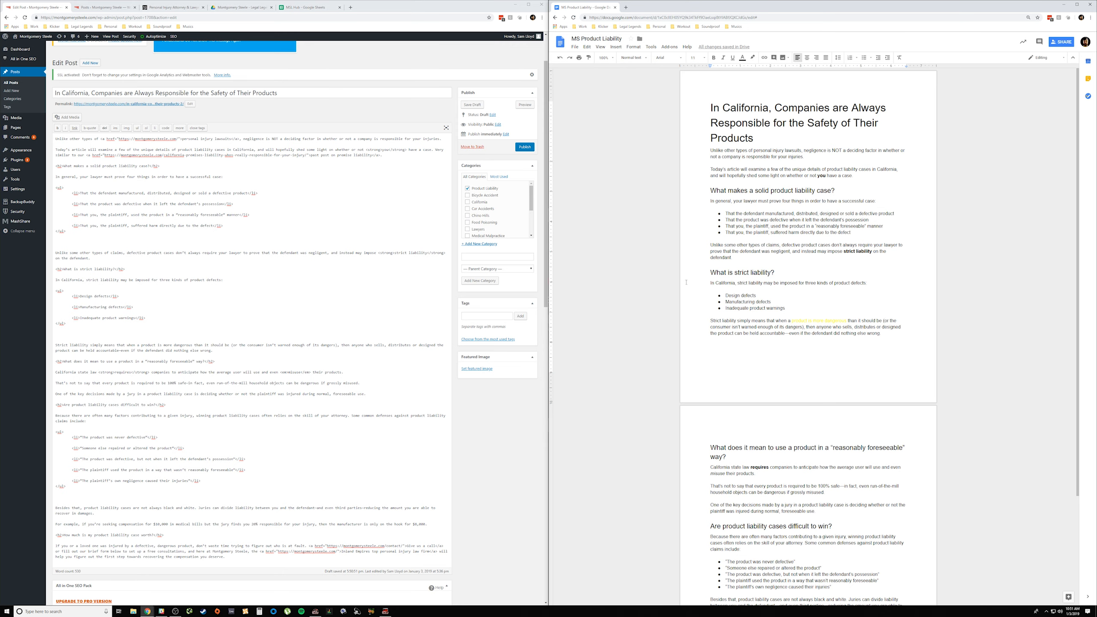
Step: Review the post's body text and scan the location keyword groups in the MSL Hub sheet's Page Outlines
scroll(279, 271, down, 5)
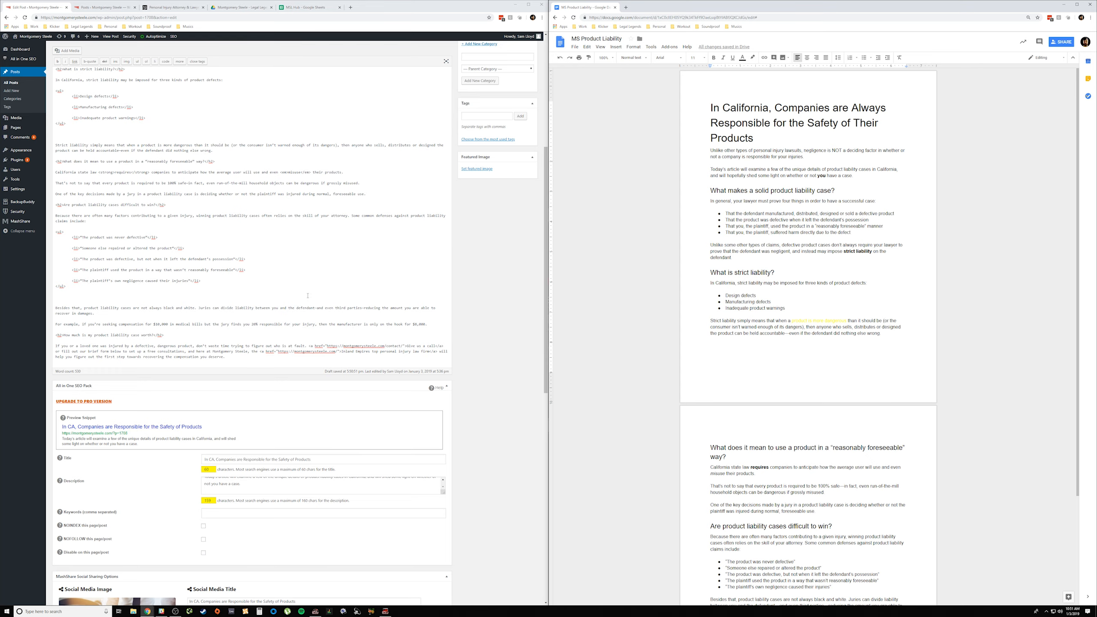
scroll(308, 296, up, 6)
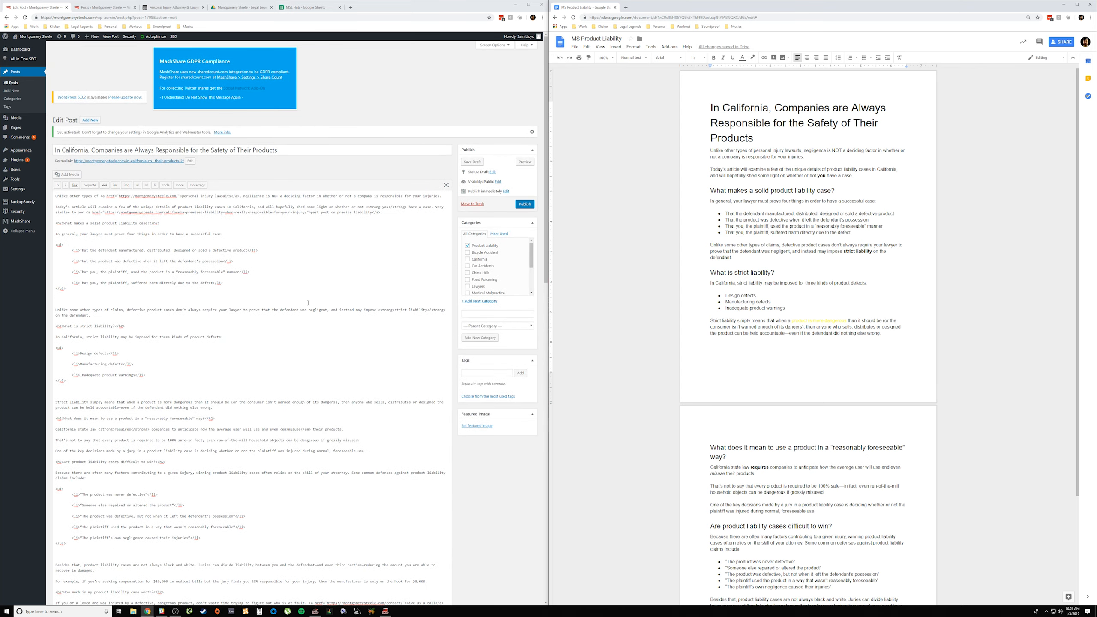
scroll(308, 302, down, 4)
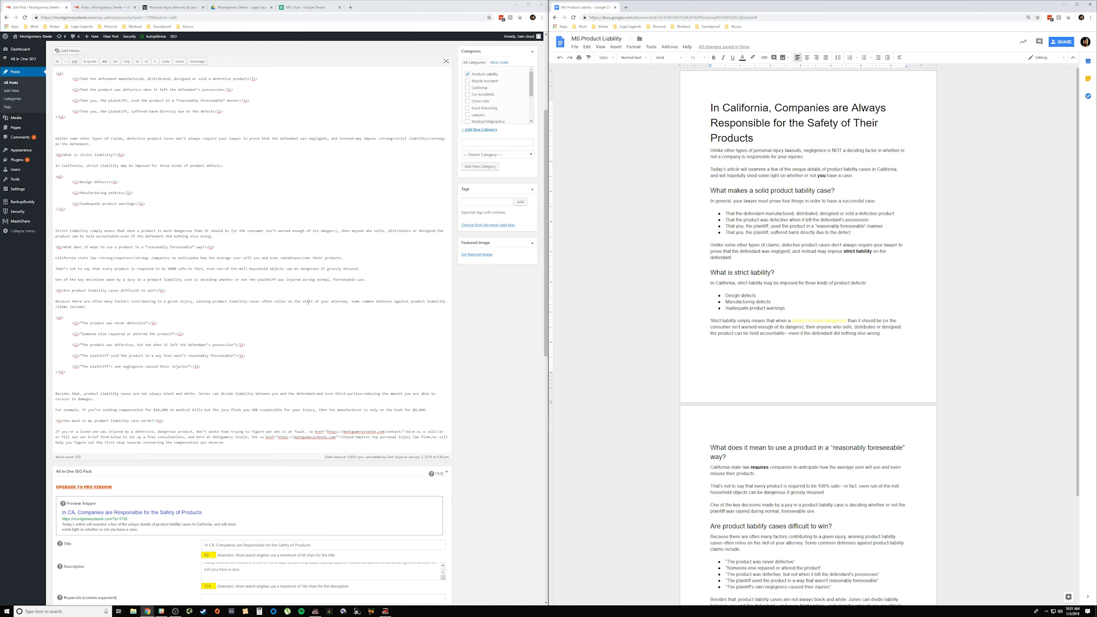
scroll(308, 302, down, 5)
click(301, 8)
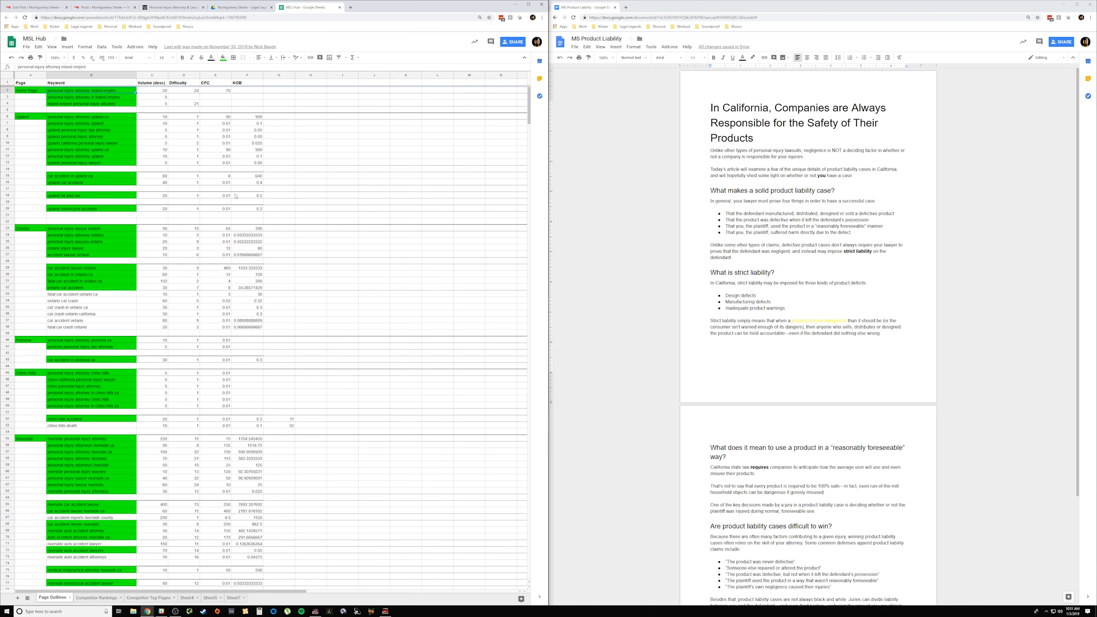
scroll(250, 199, down, 3)
scroll(251, 198, down, 4)
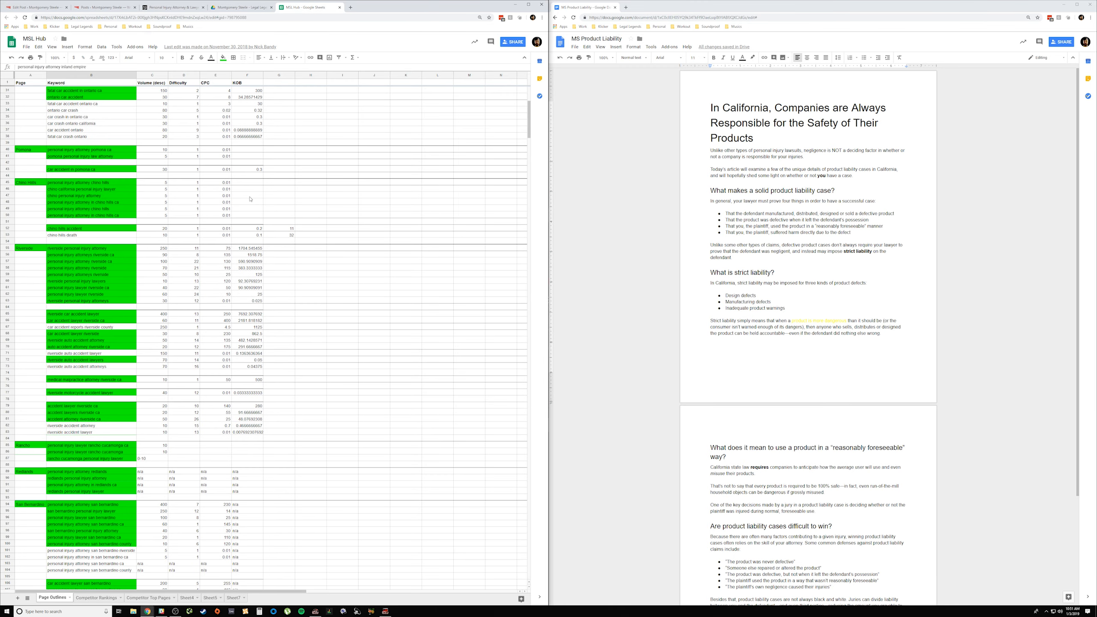
scroll(251, 199, down, 4)
scroll(255, 215, up, 11)
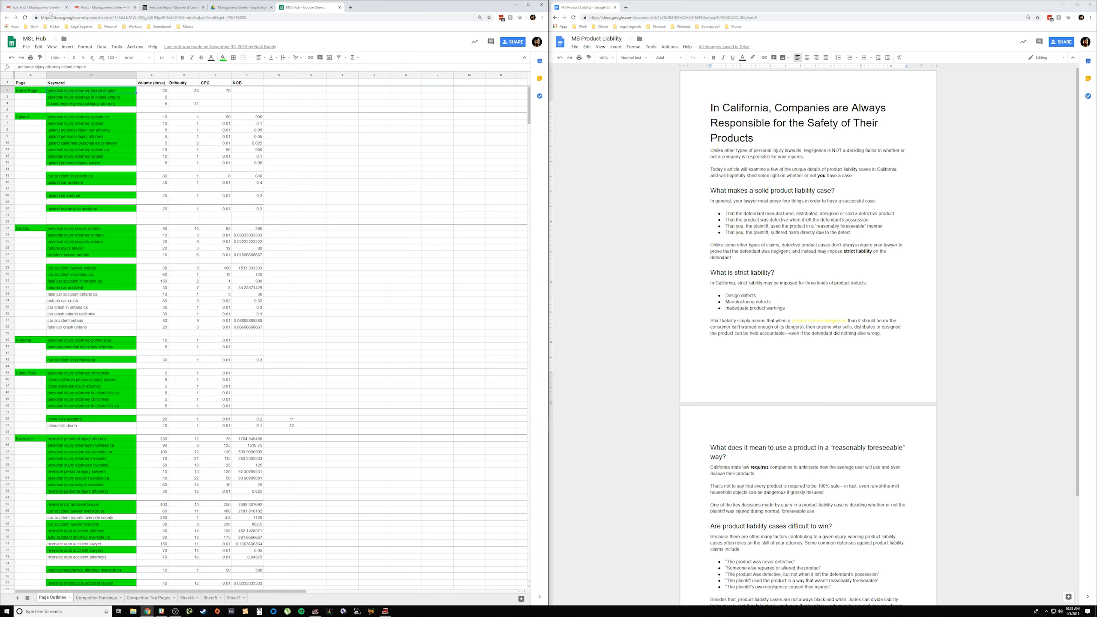
Step: Return to the post editor and review the article body, SEO title and description, and MashShare texts
click(36, 9)
scroll(222, 184, up, 8)
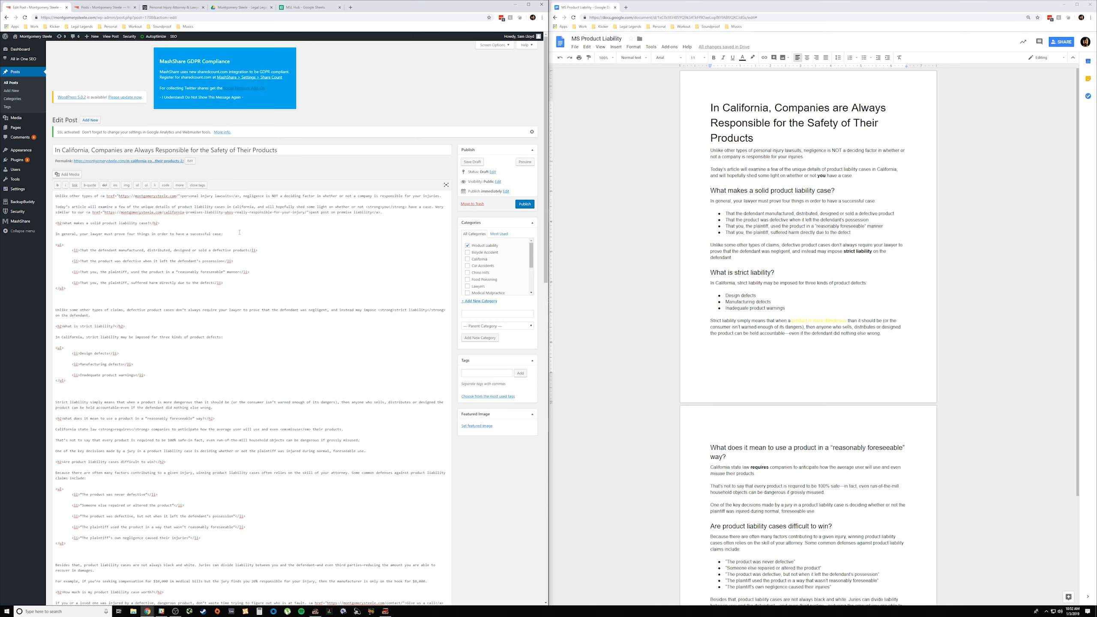
scroll(283, 268, down, 5)
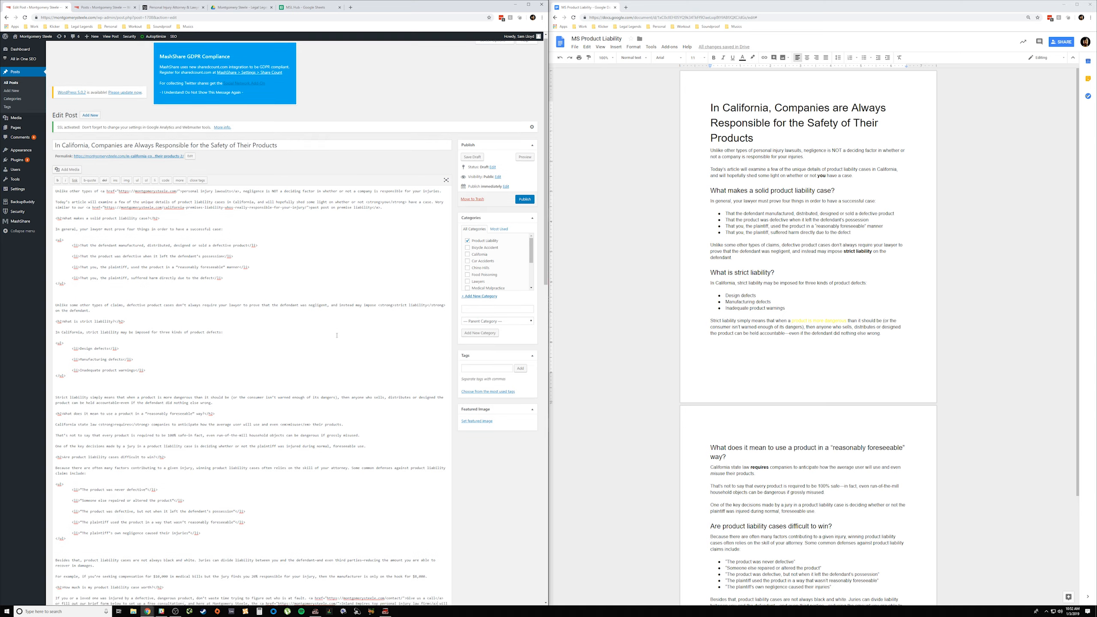
scroll(337, 335, down, 5)
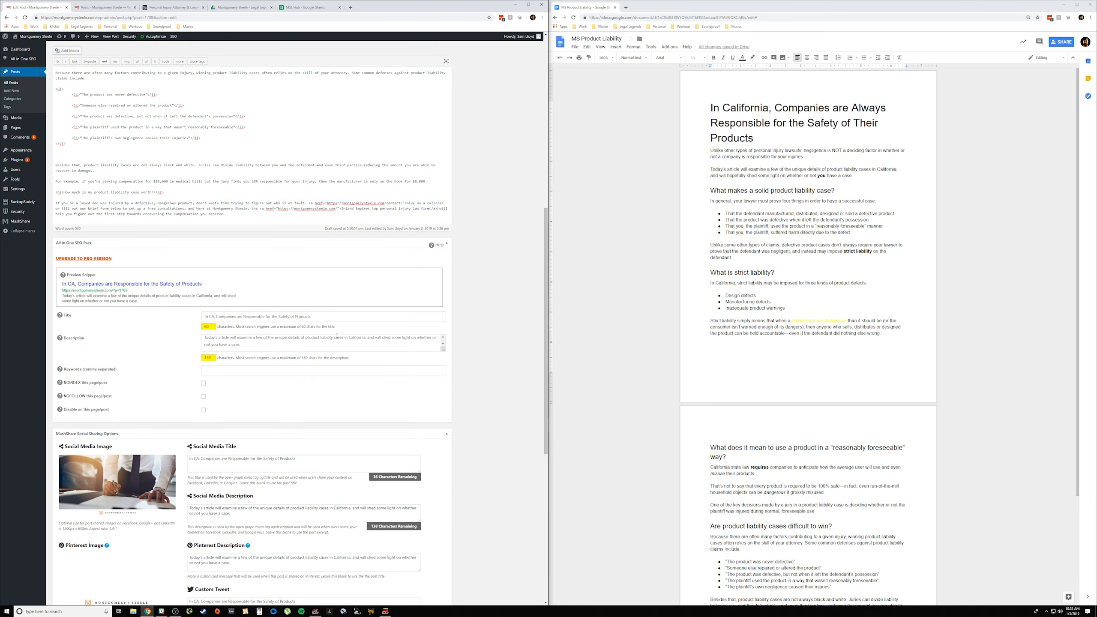